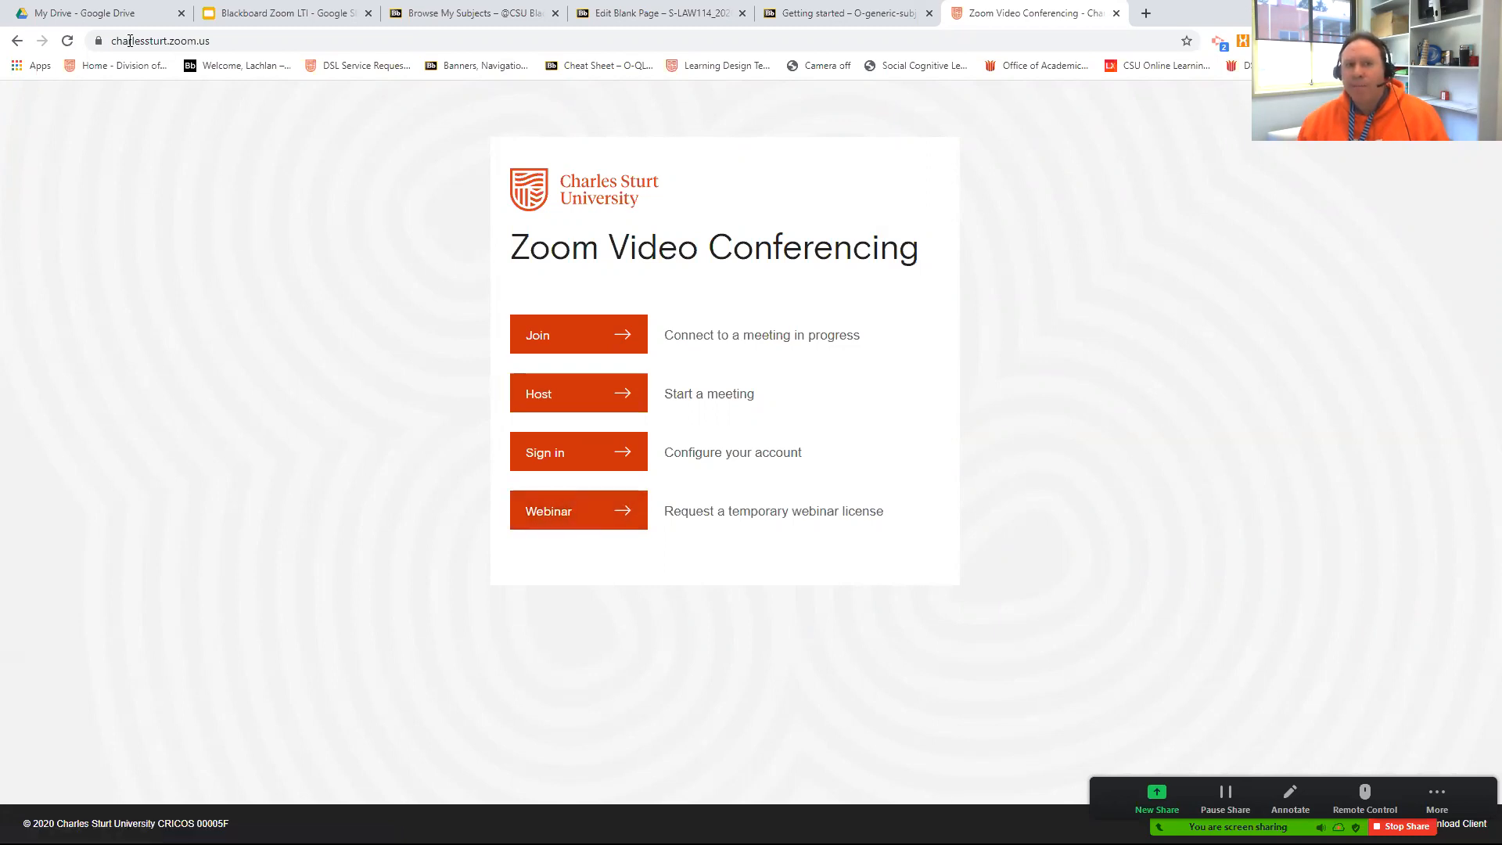
Sign in to the Charles Sturt University Zoom portal, and switch to the Blackboard Zoom LTI slides
left_click(561, 460)
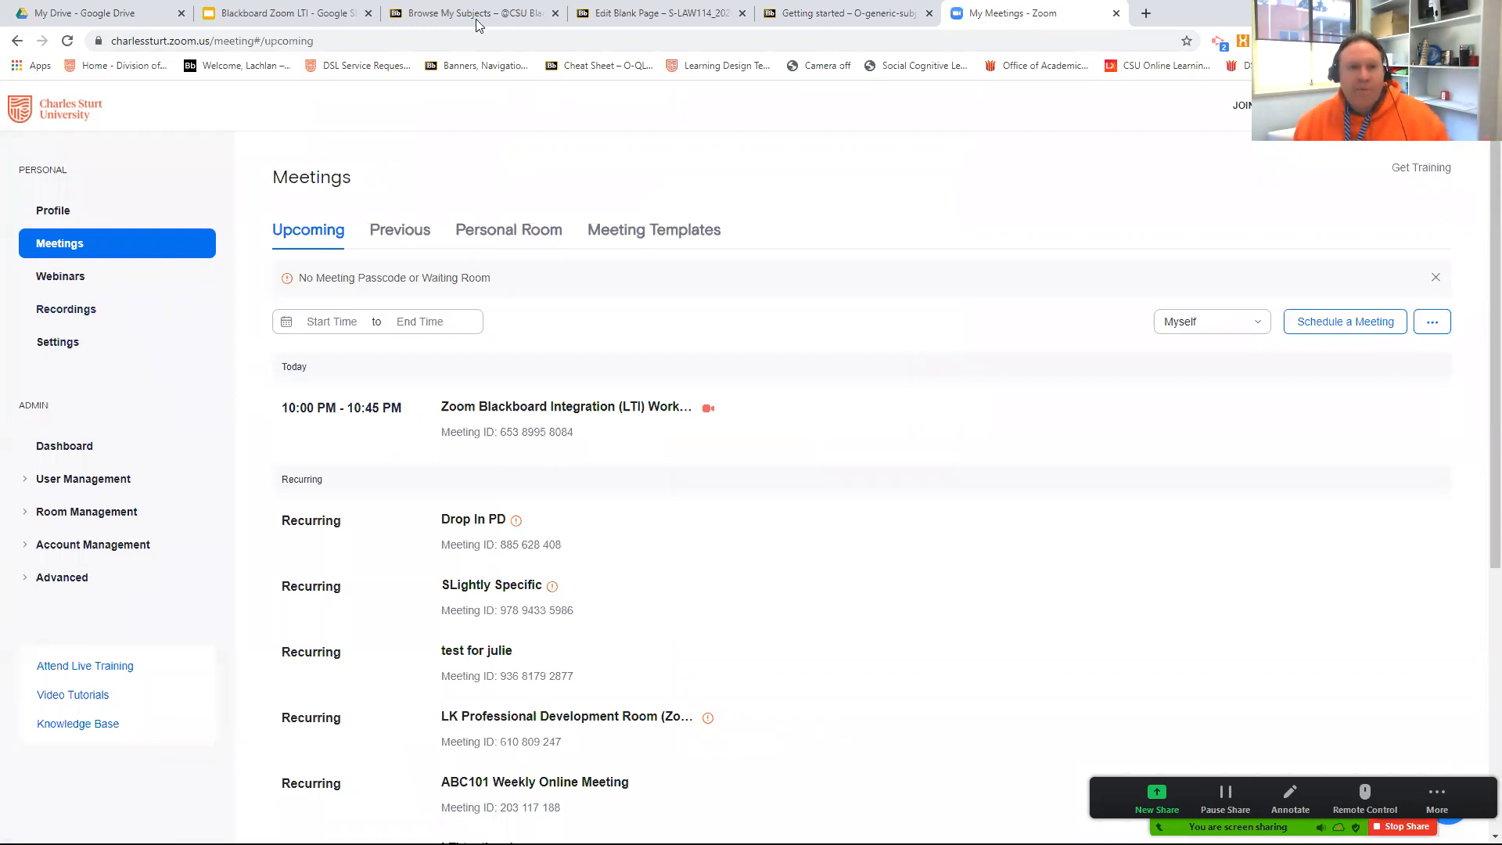
left_click(283, 13)
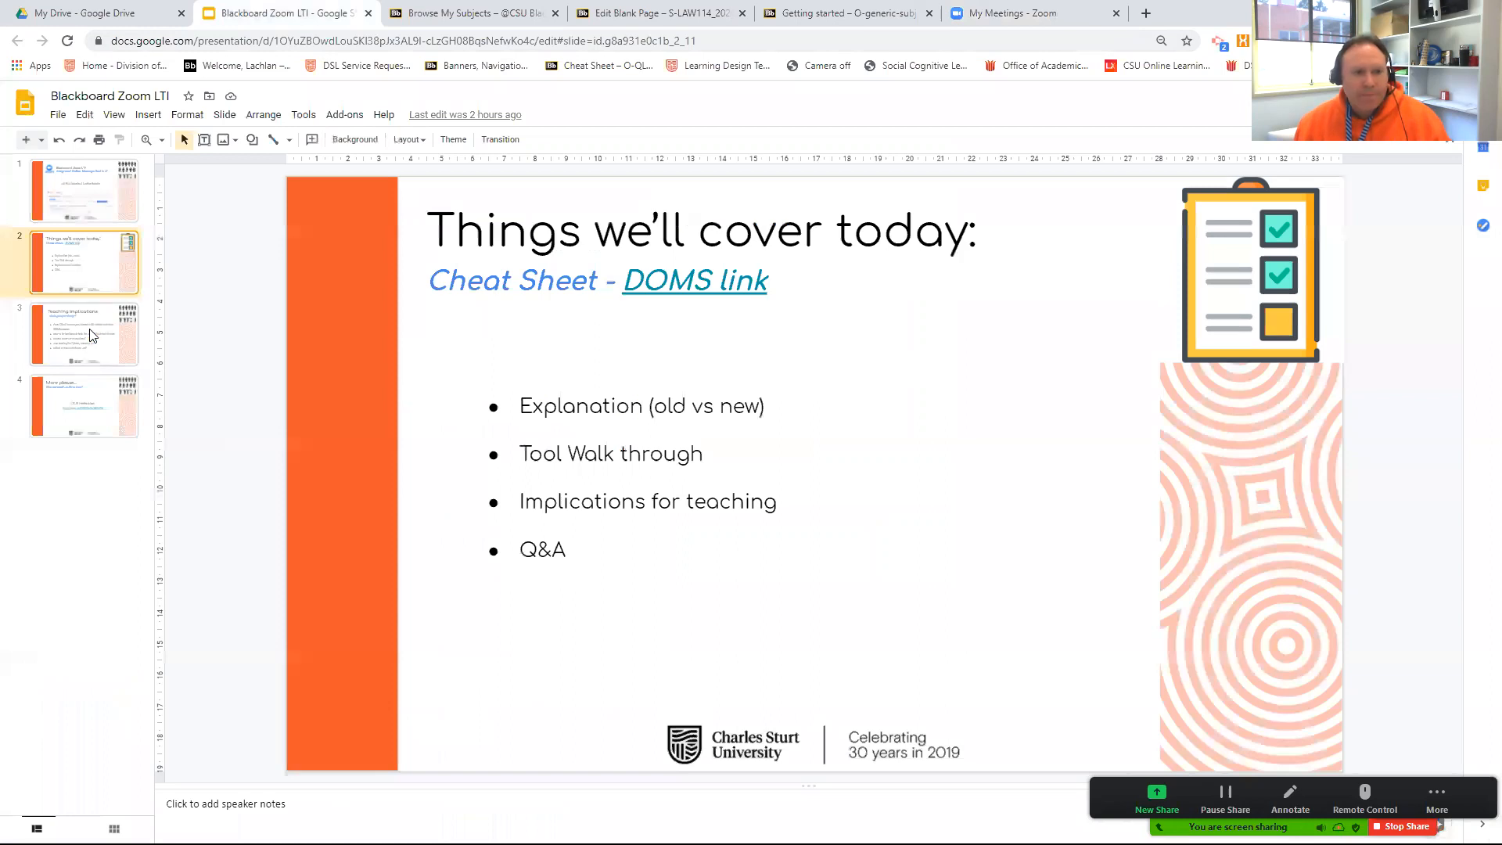
Open the Online Meeting (Zoom) tool in the S-LAW114_202060_B_D Law of Torts Blackboard site
left_click(665, 22)
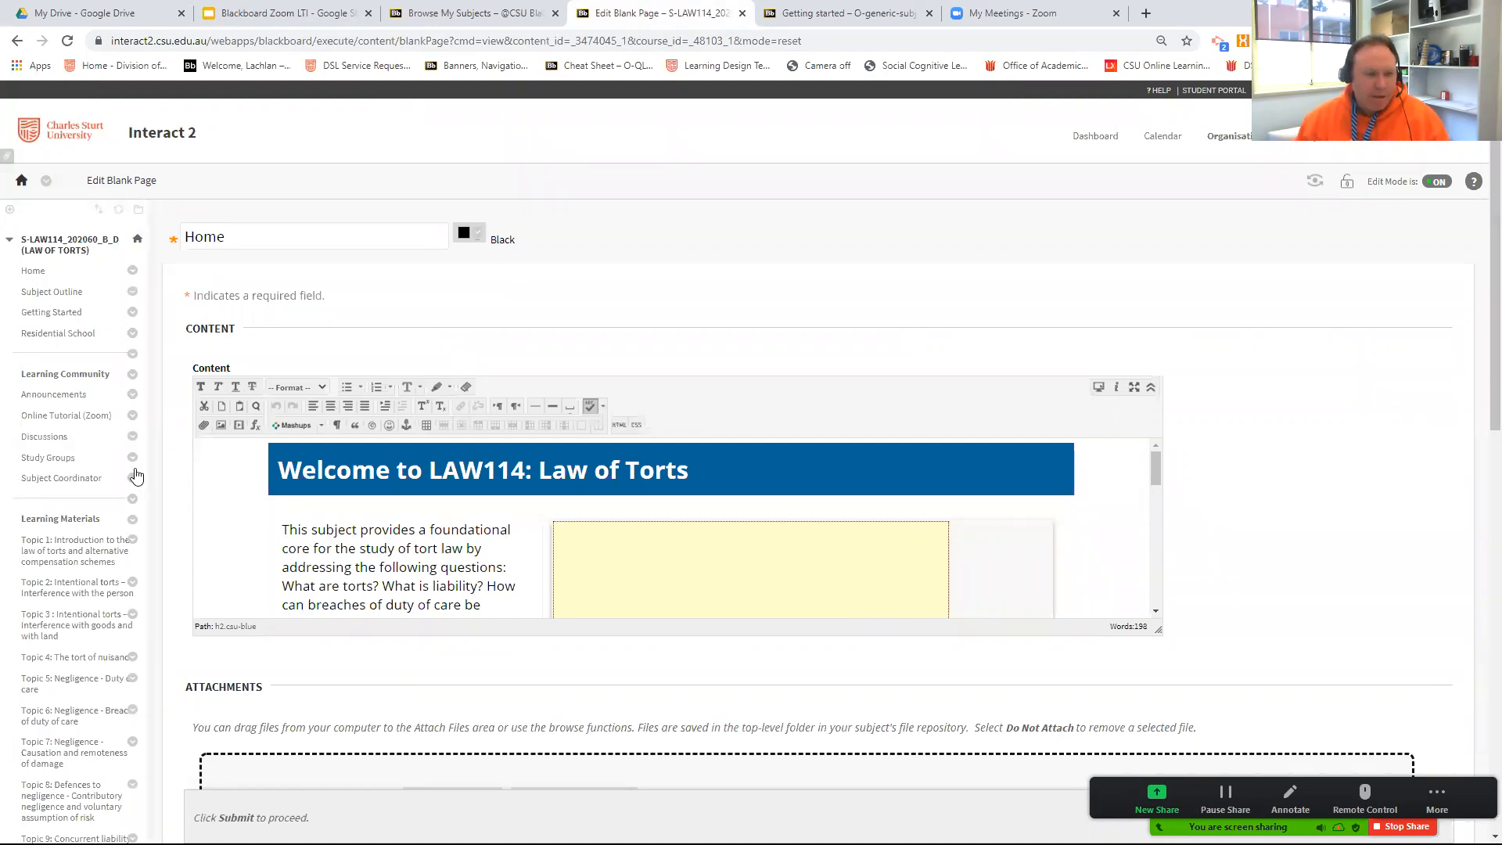
scroll(359, 712, "down", 10)
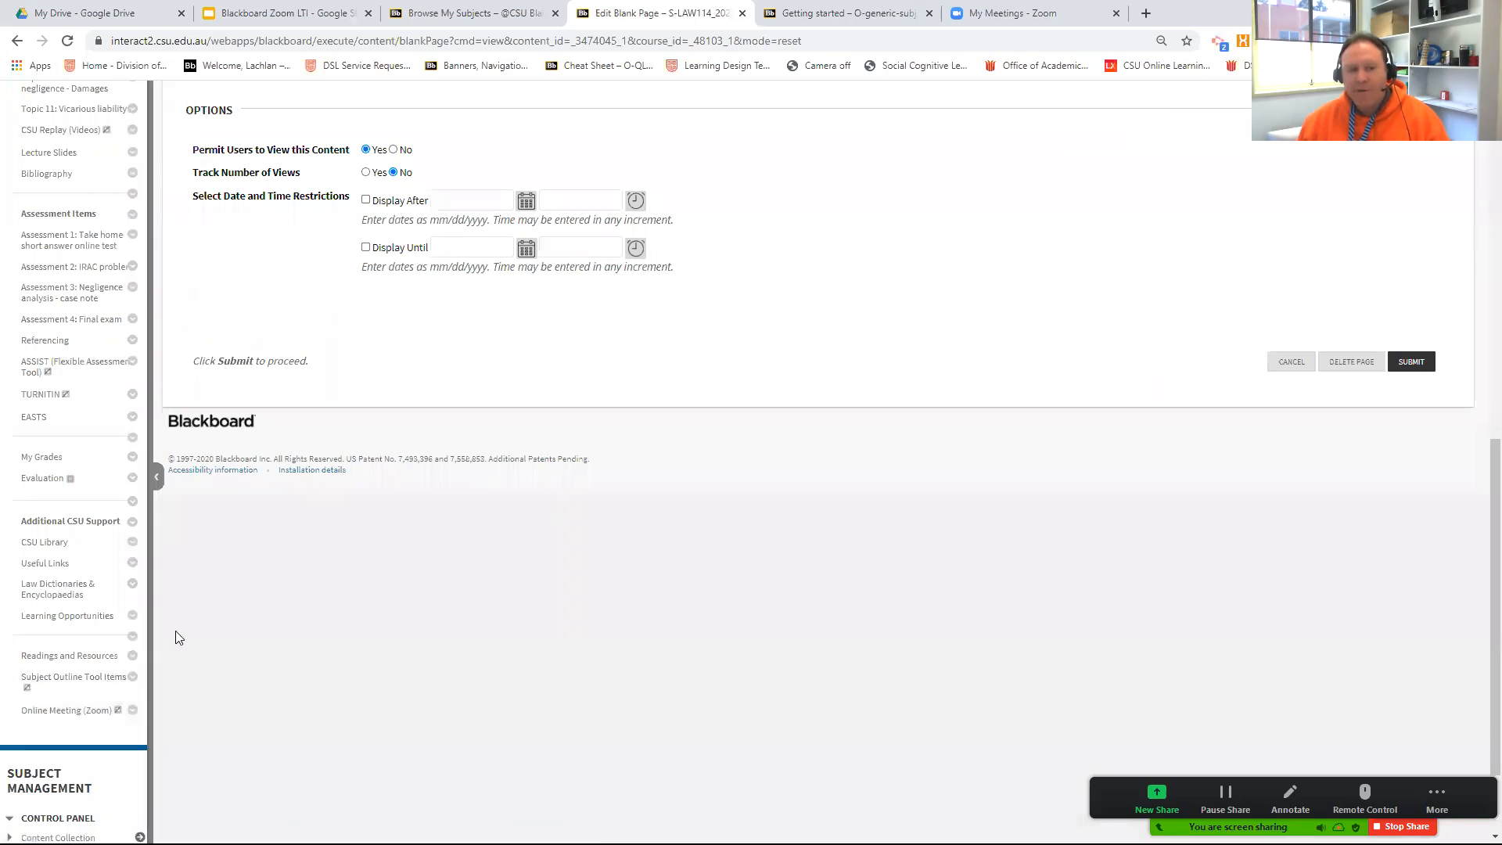
left_click(69, 711)
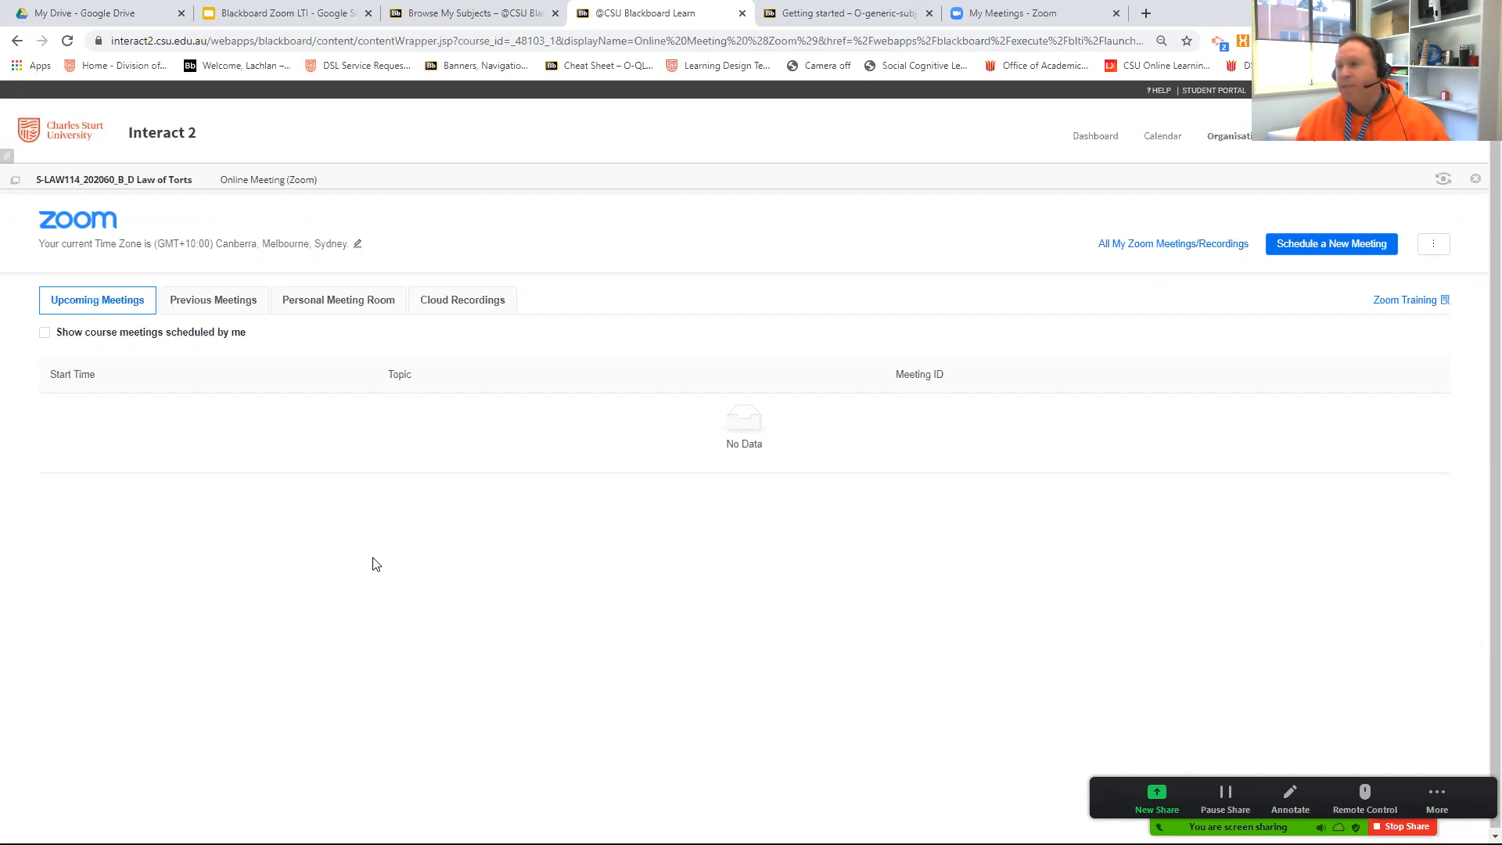
Review the subject's cloud recordings and upcoming meetings, and compare them with the meetings list in the Zoom web portal
left_click(455, 304)
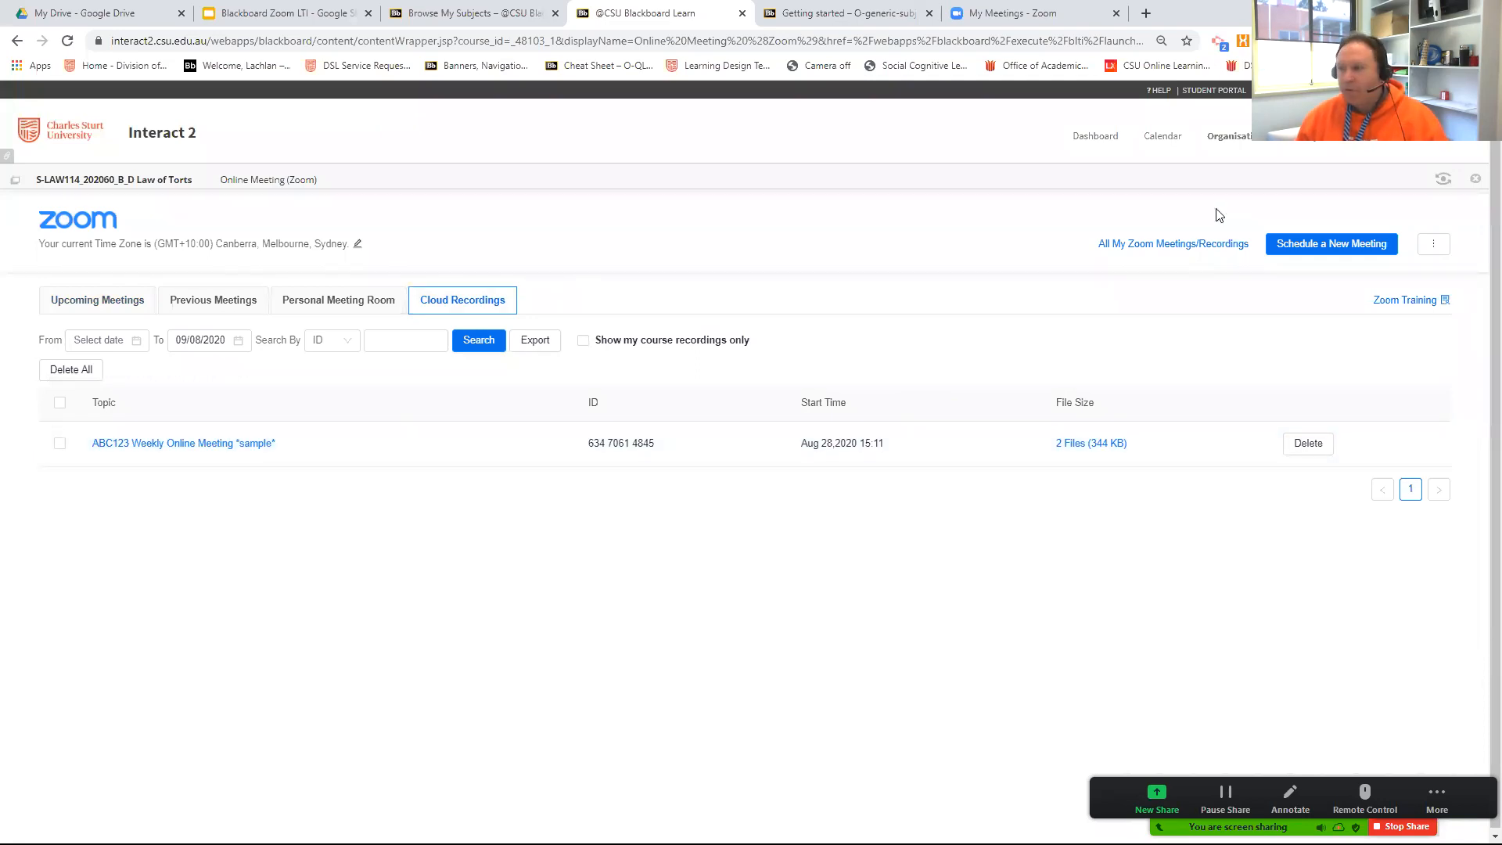
left_click(87, 305)
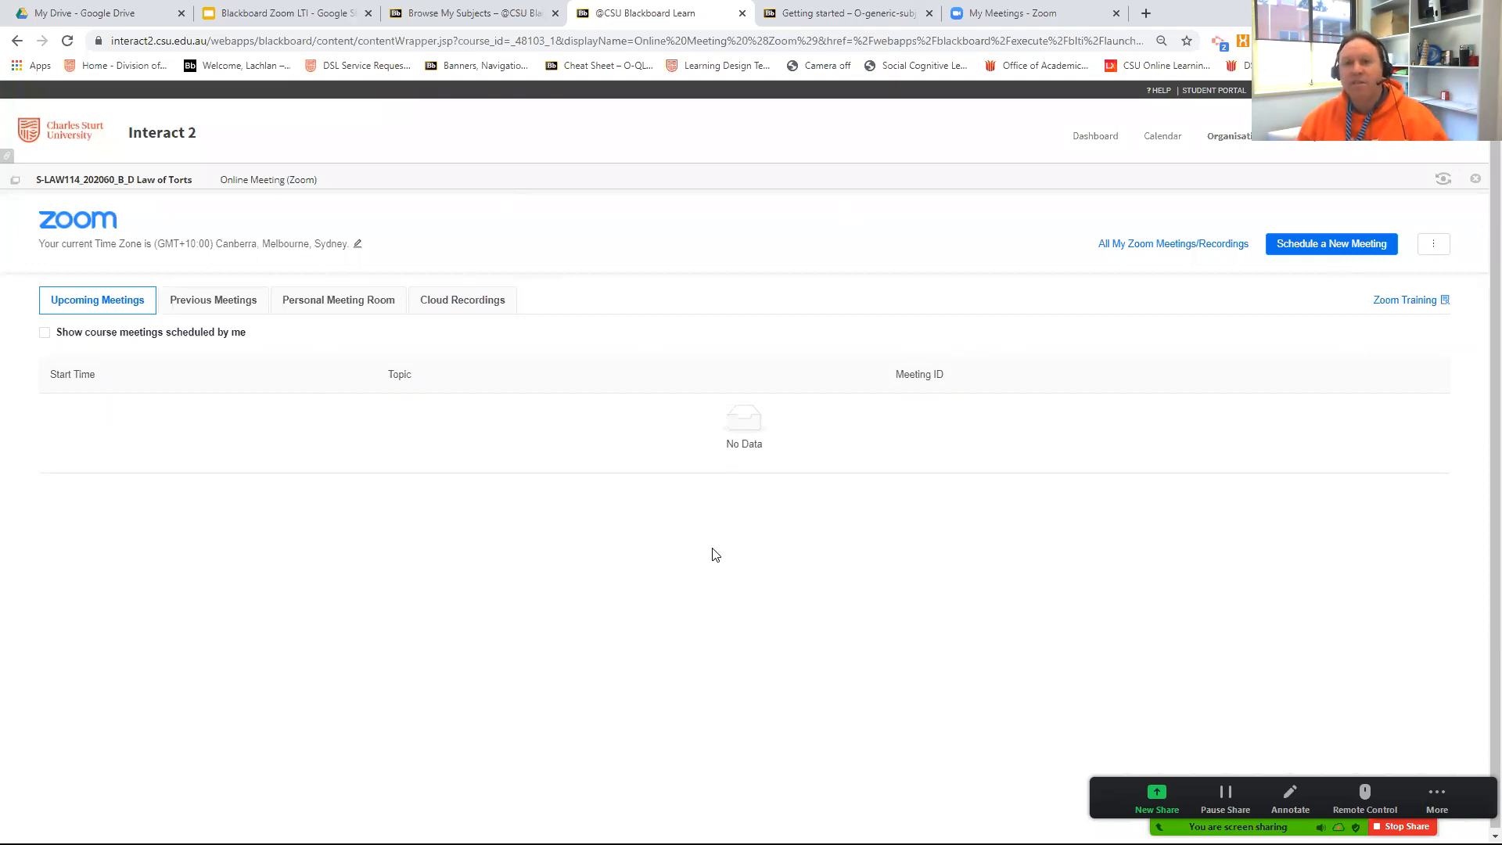
left_click(979, 11)
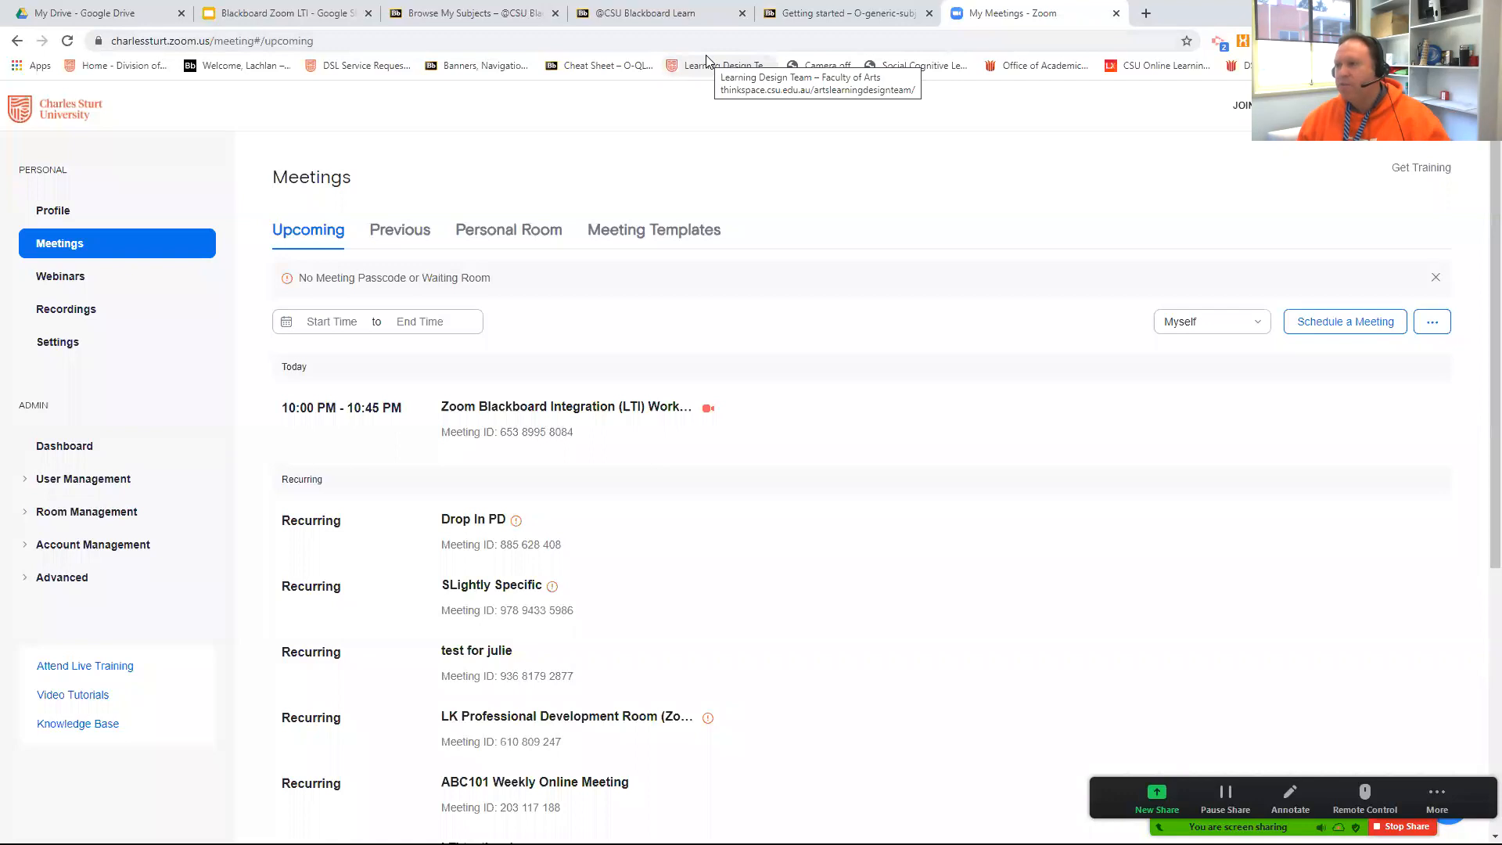
left_click(628, 14)
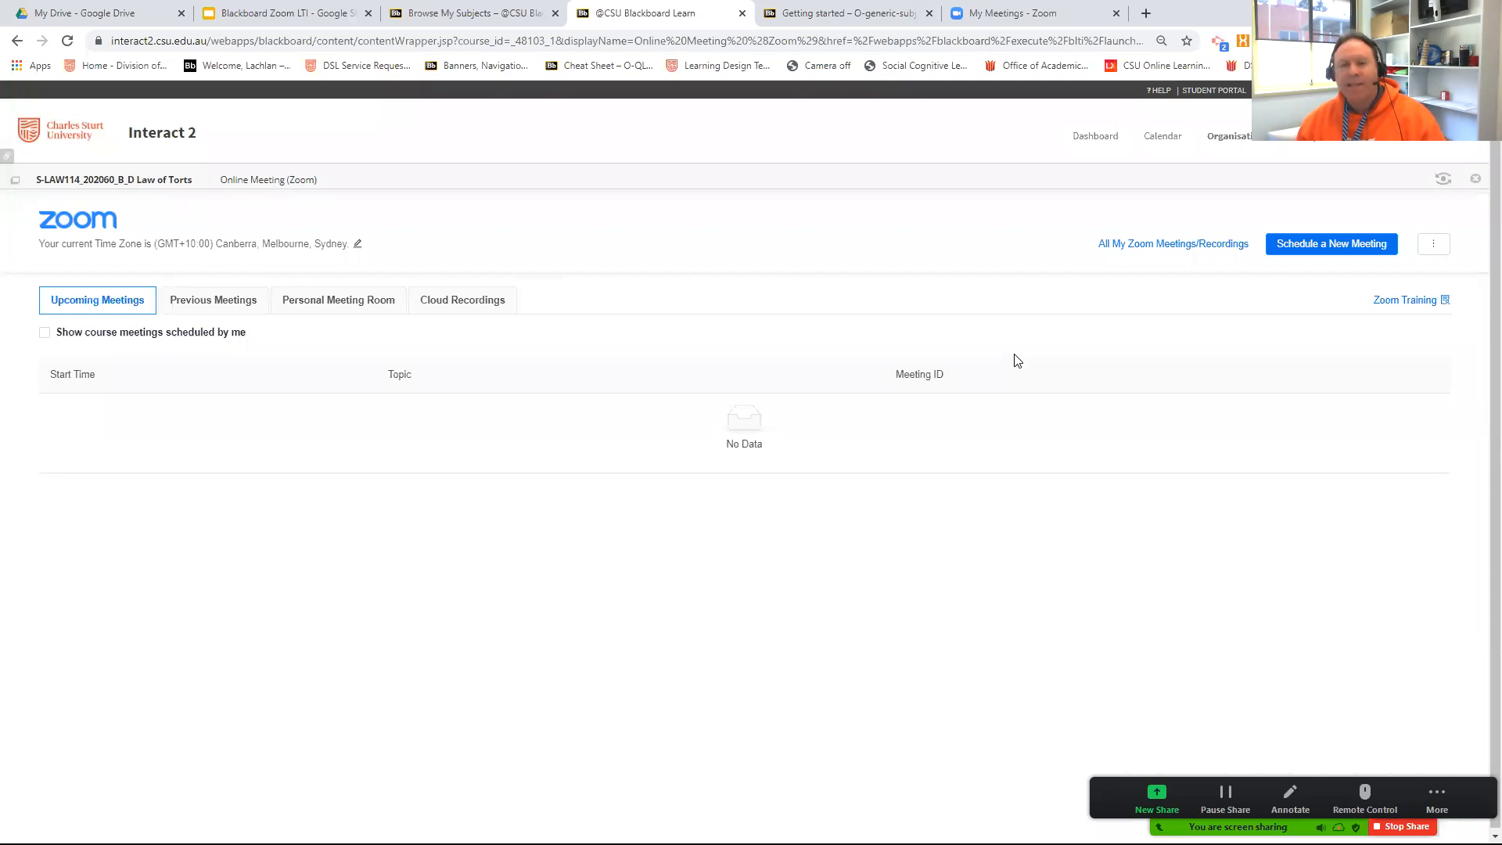
Start scheduling a new Zoom meeting with the topic Online Weekly Meeting and leave the description empty
left_click(1327, 246)
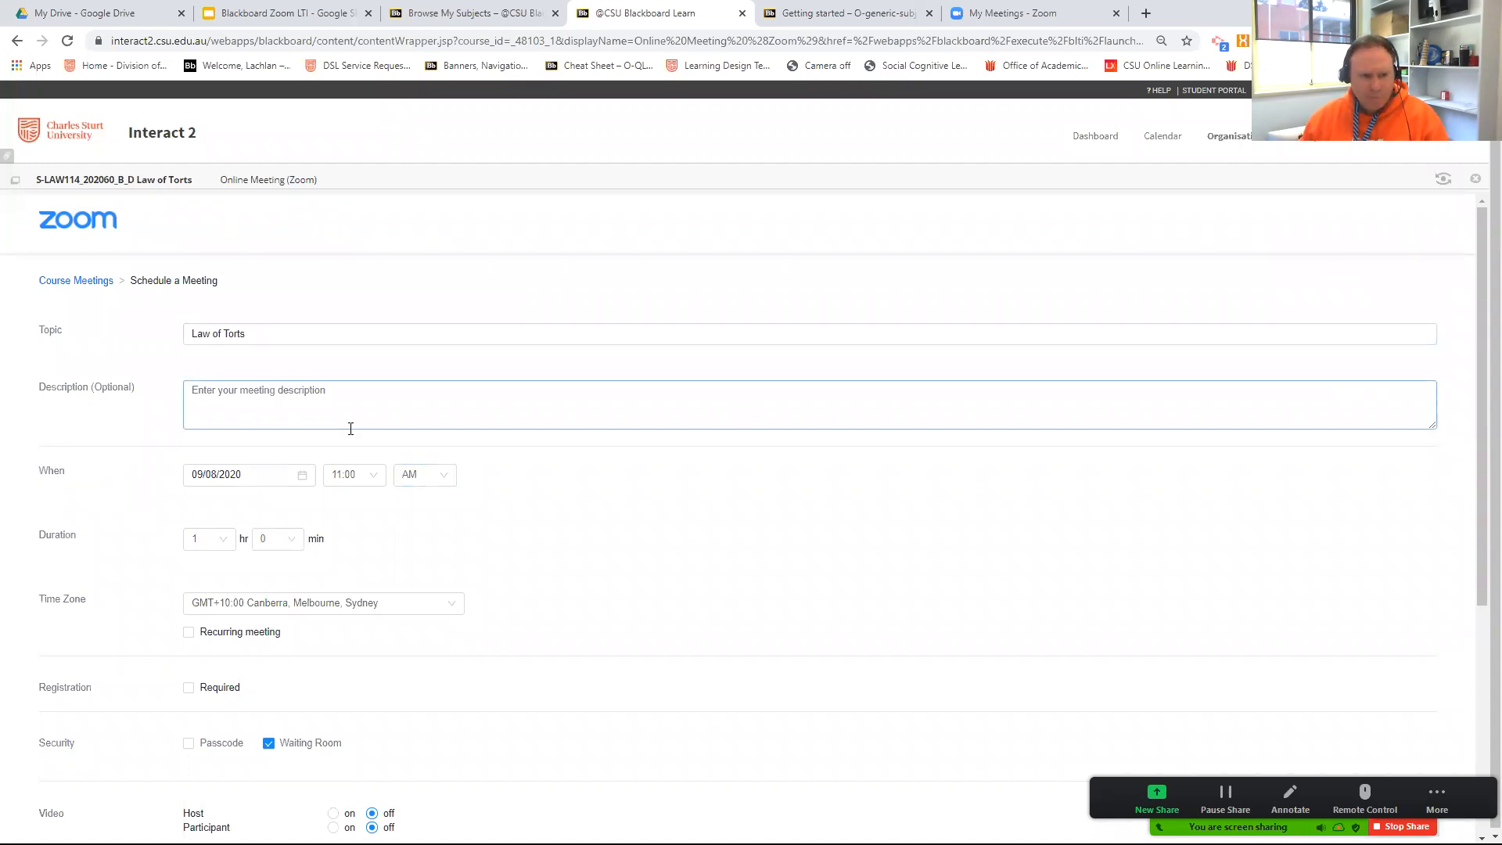
left_click_drag(282, 335, 150, 341)
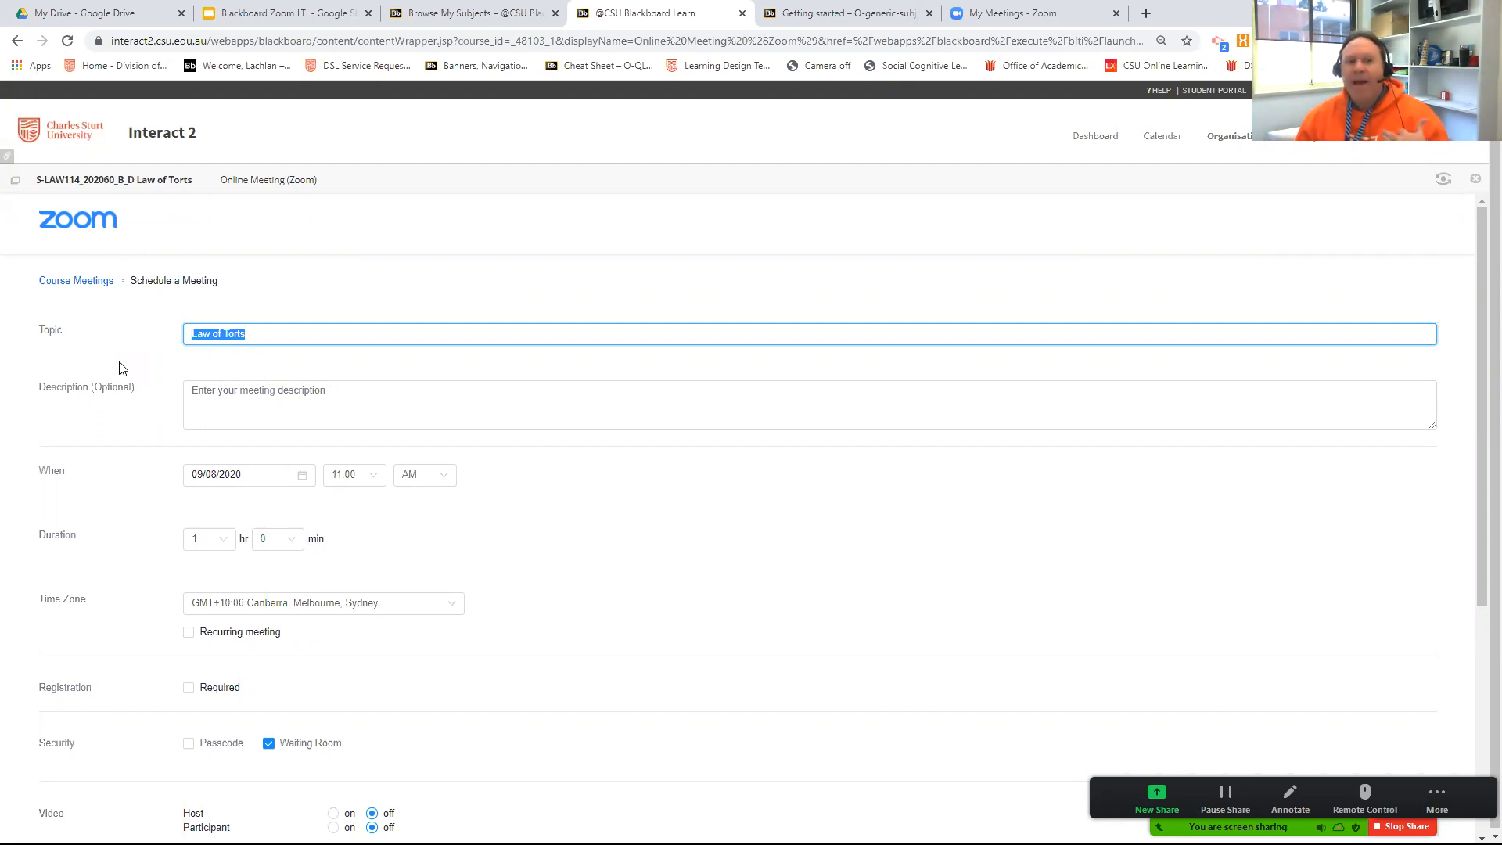
type("On")
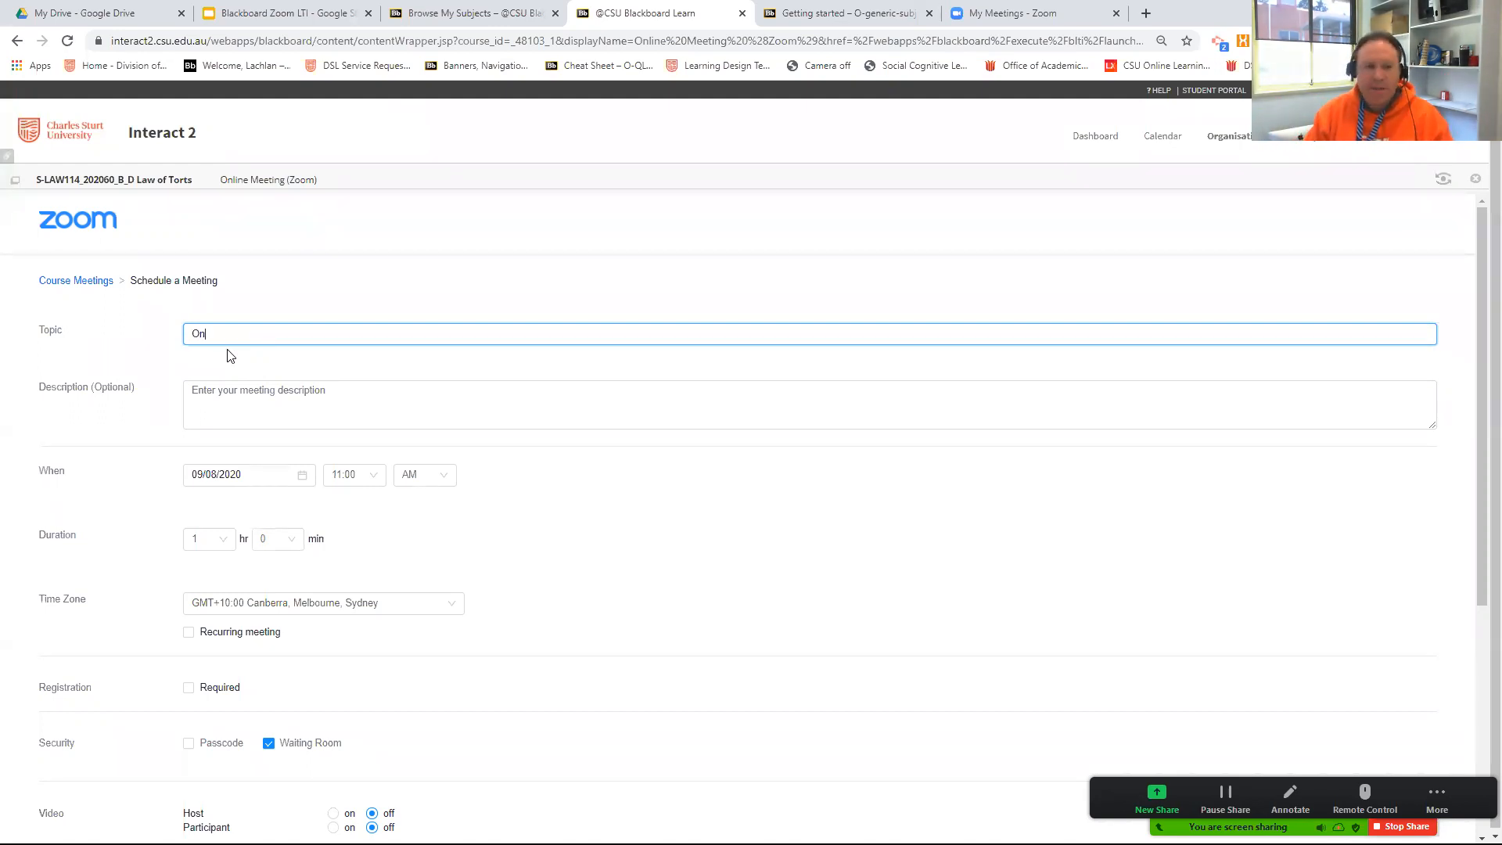
type("line Weekly ")
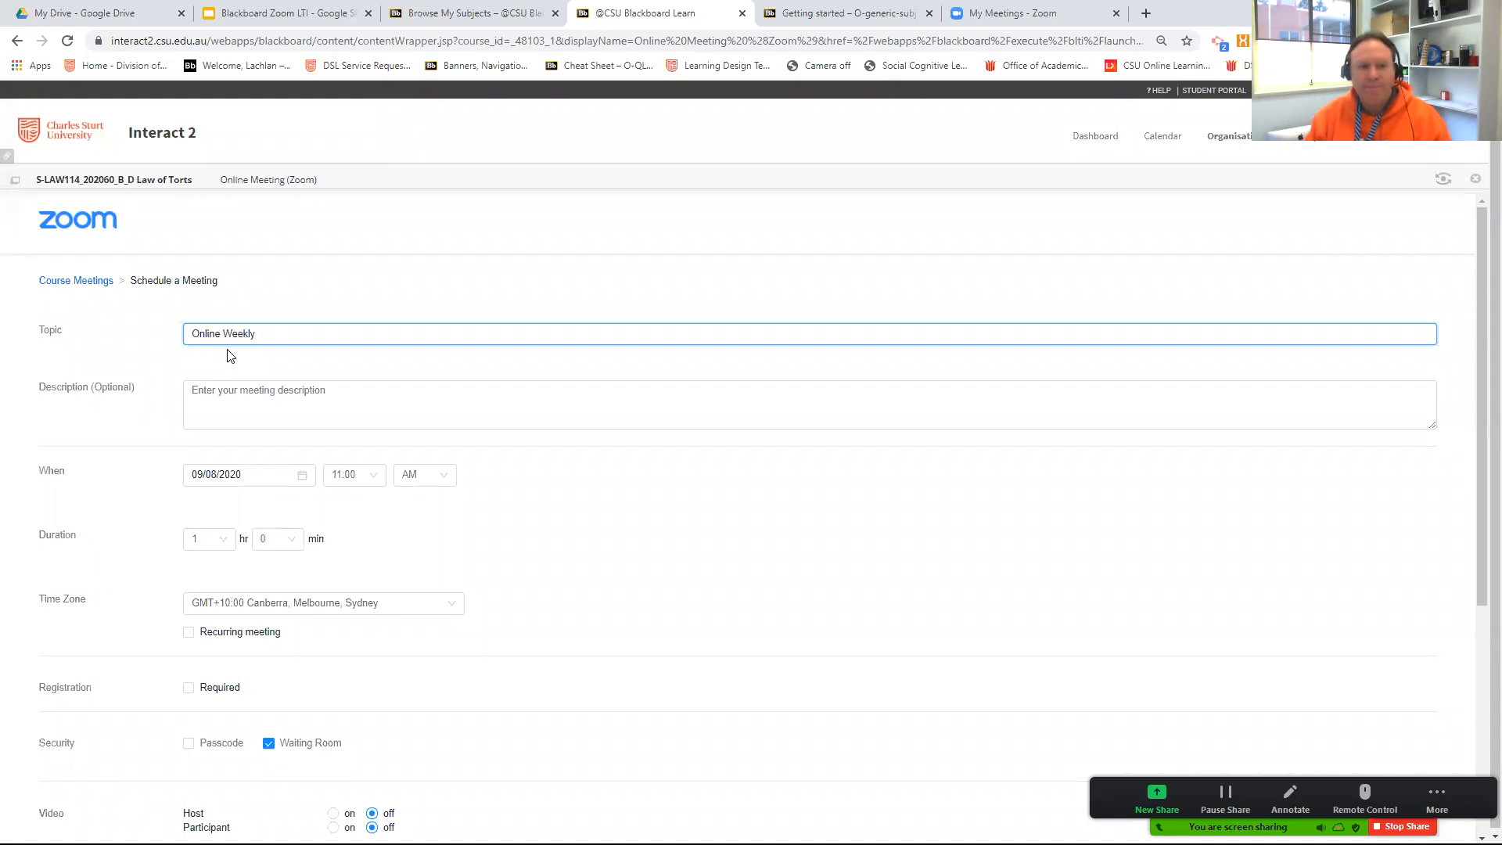
type("Meeting")
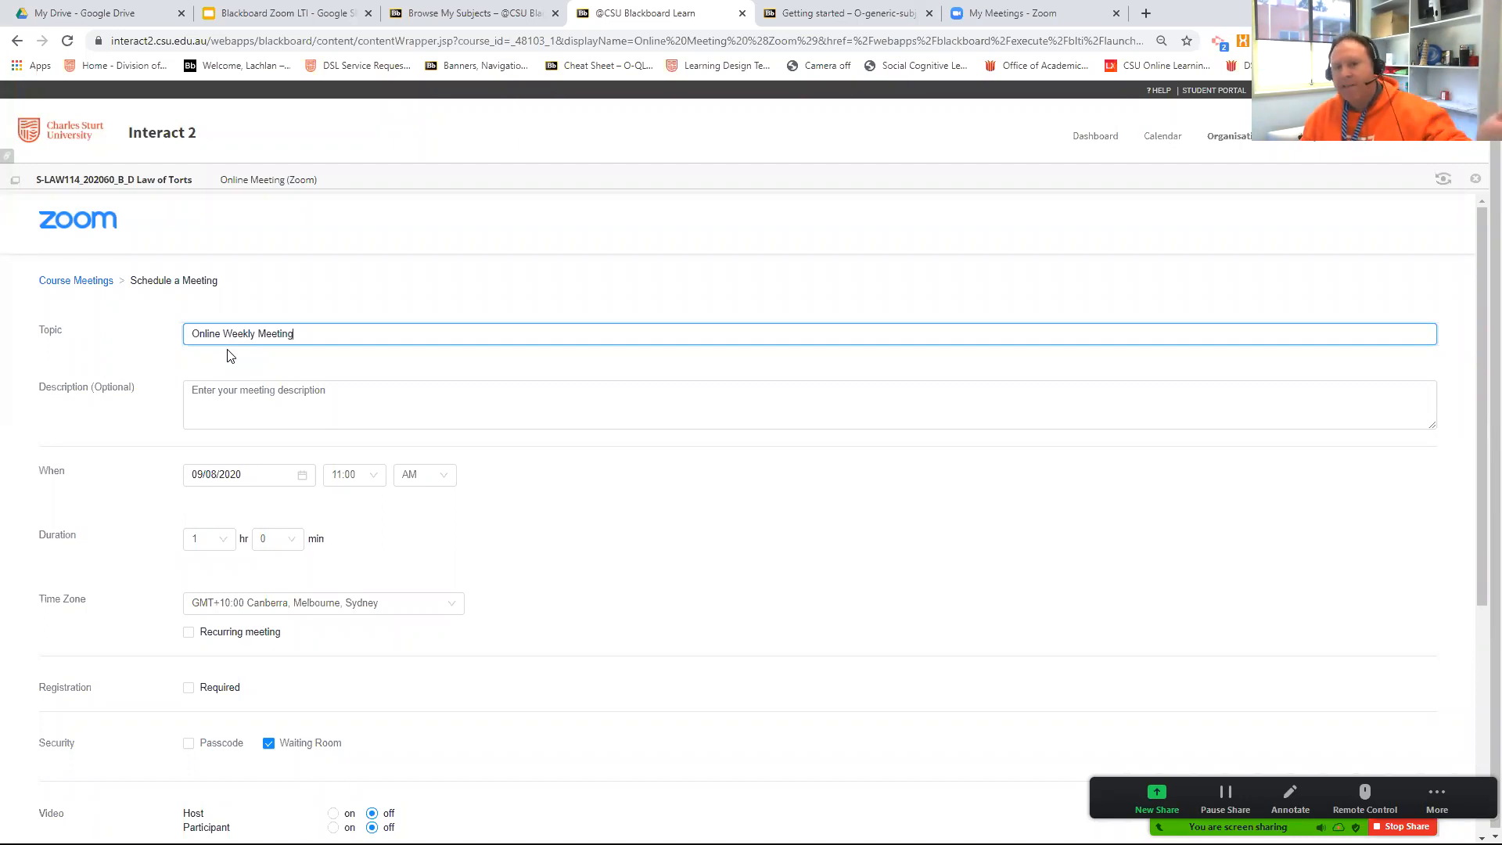
left_click(360, 387)
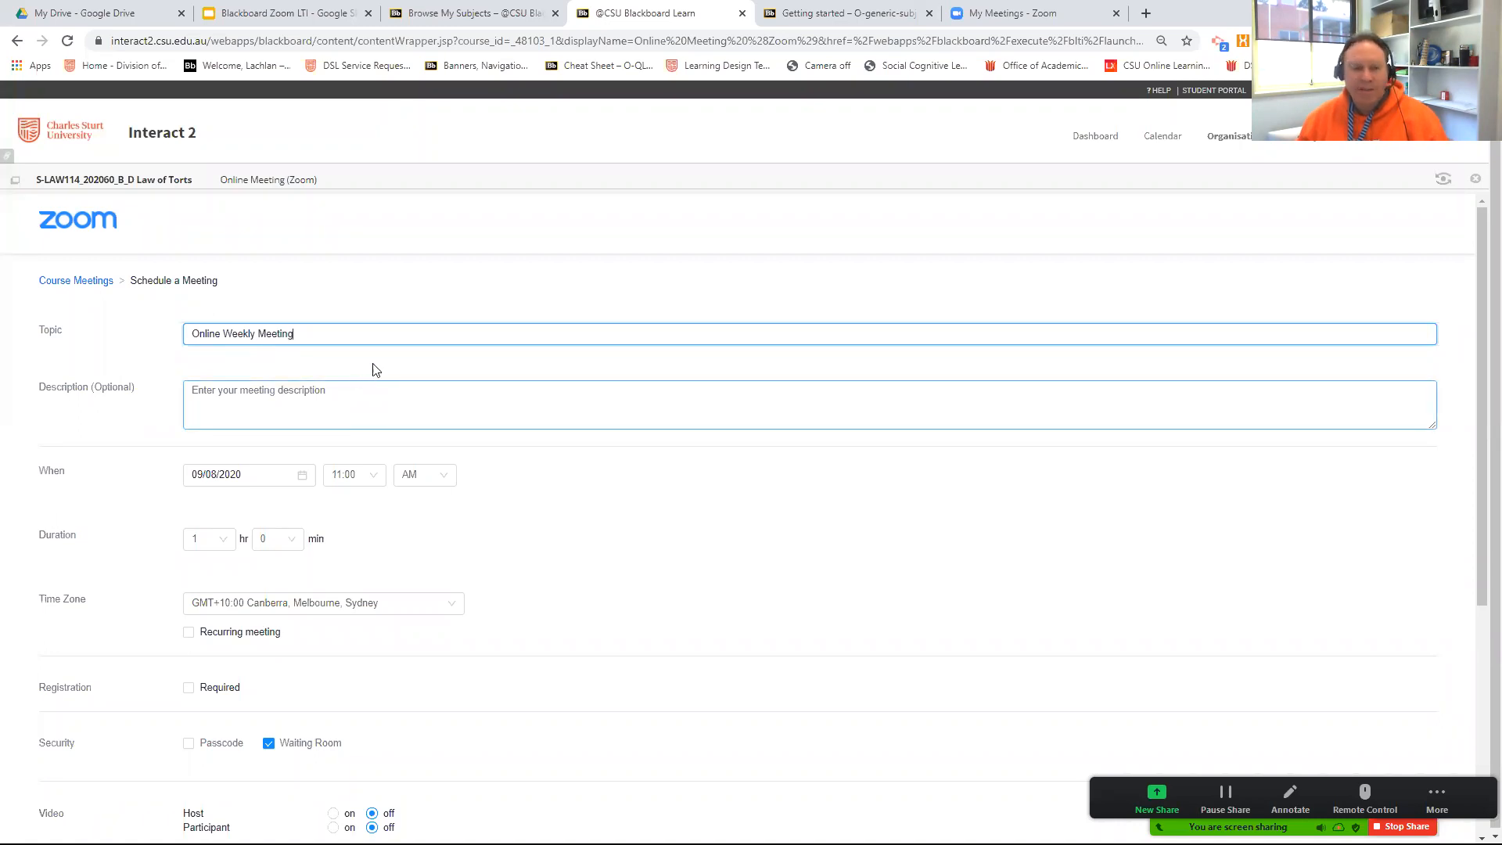
left_click(242, 396)
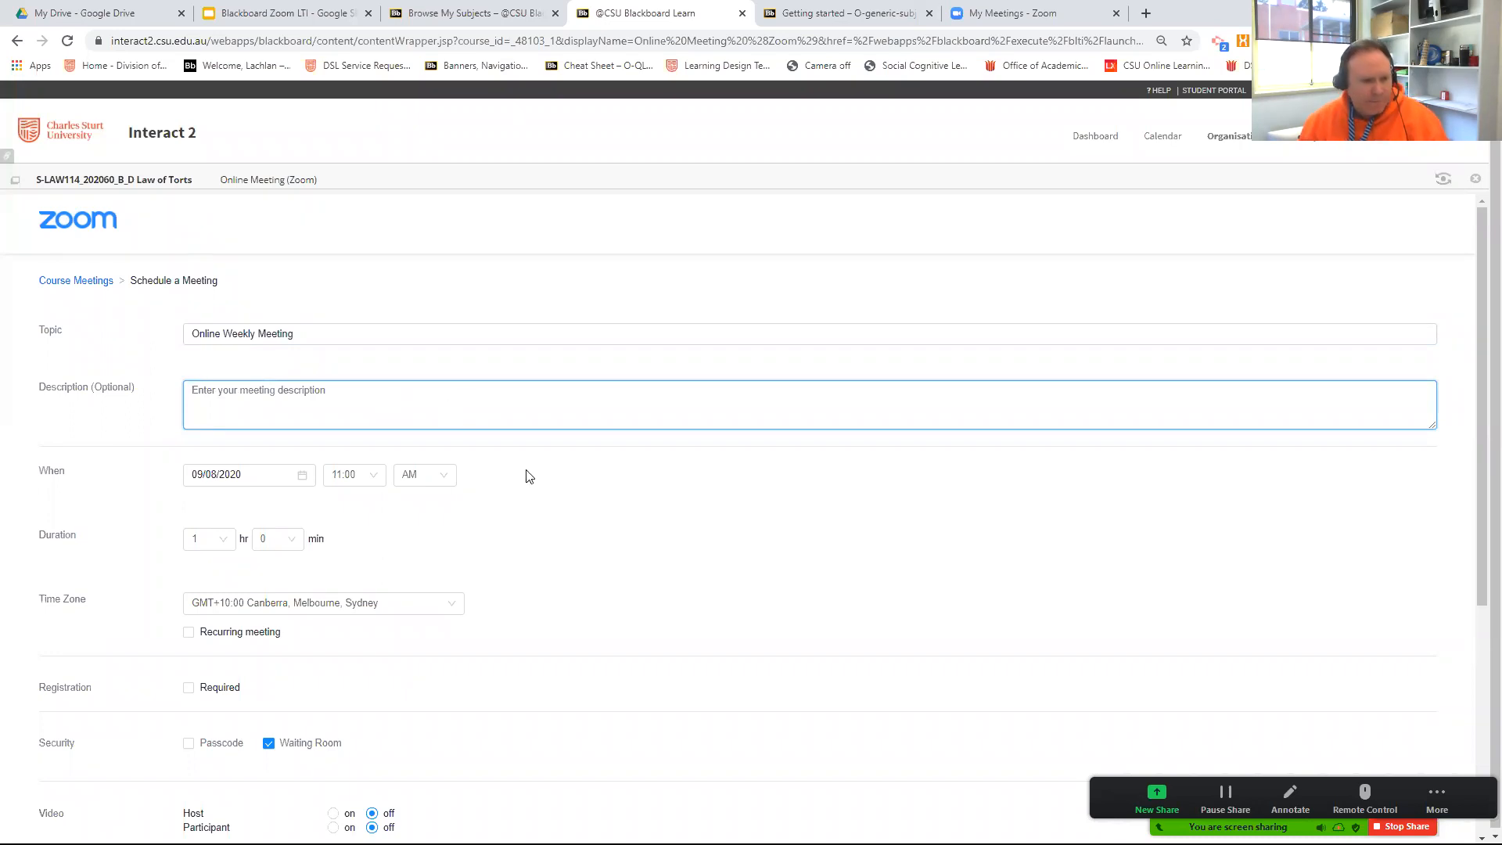
Set the meeting start to 09/08/2020 at 8:00 PM and make it a recurring meeting
left_click(284, 478)
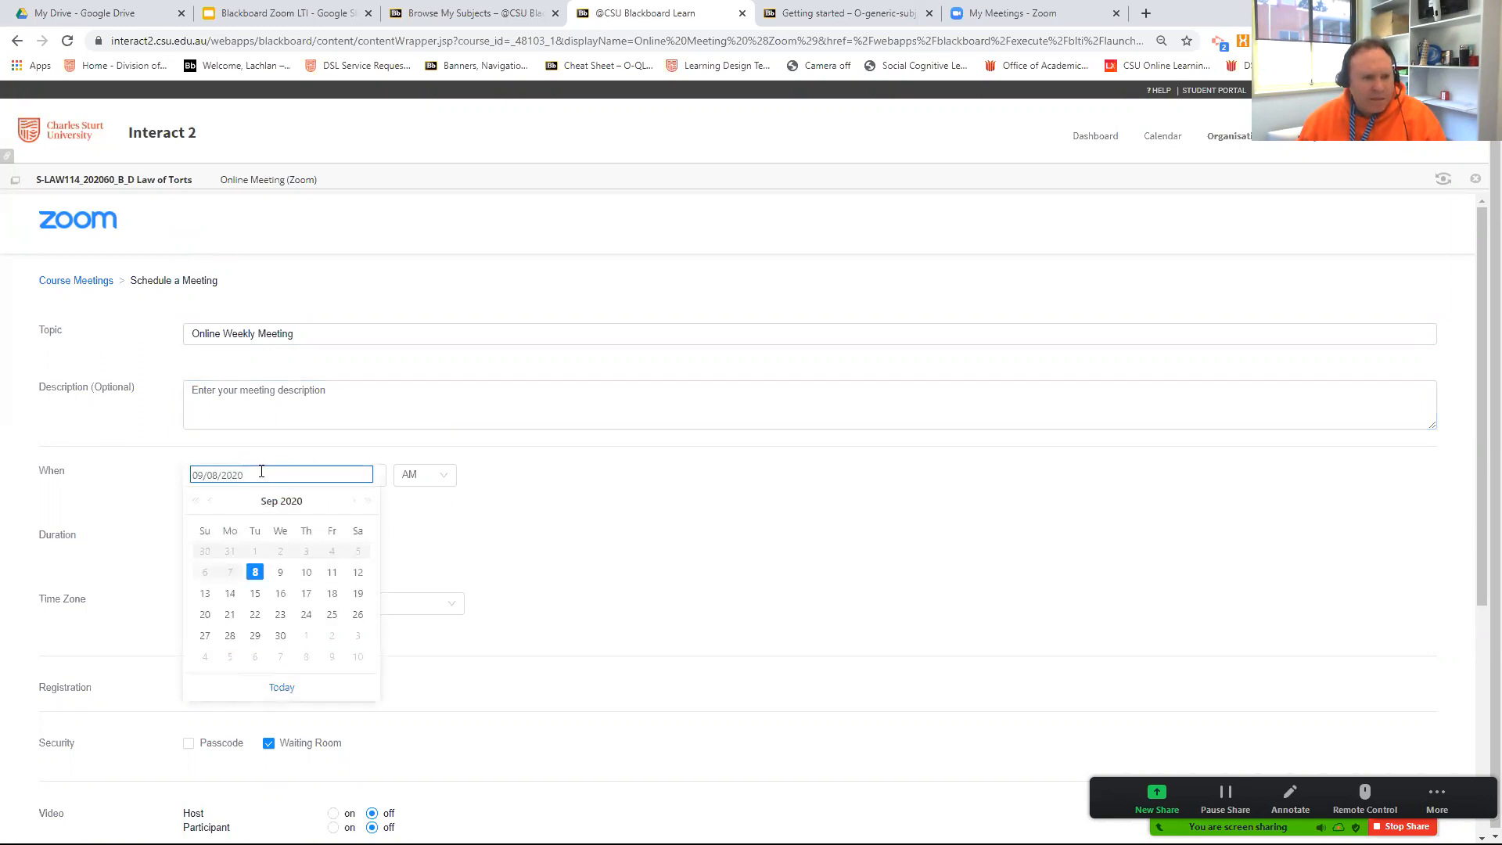
left_click(255, 574)
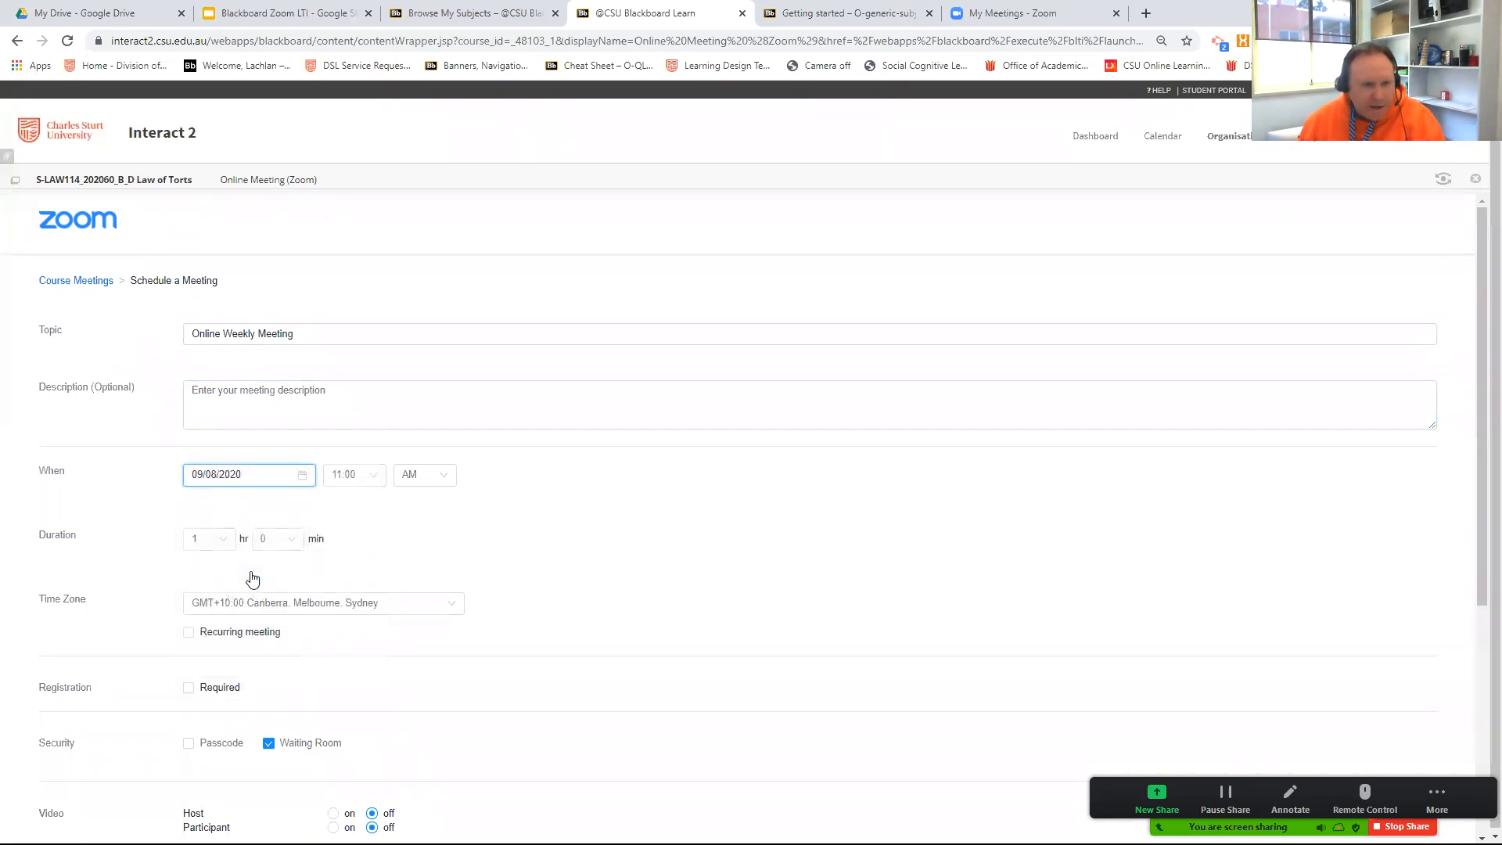
left_click(352, 475)
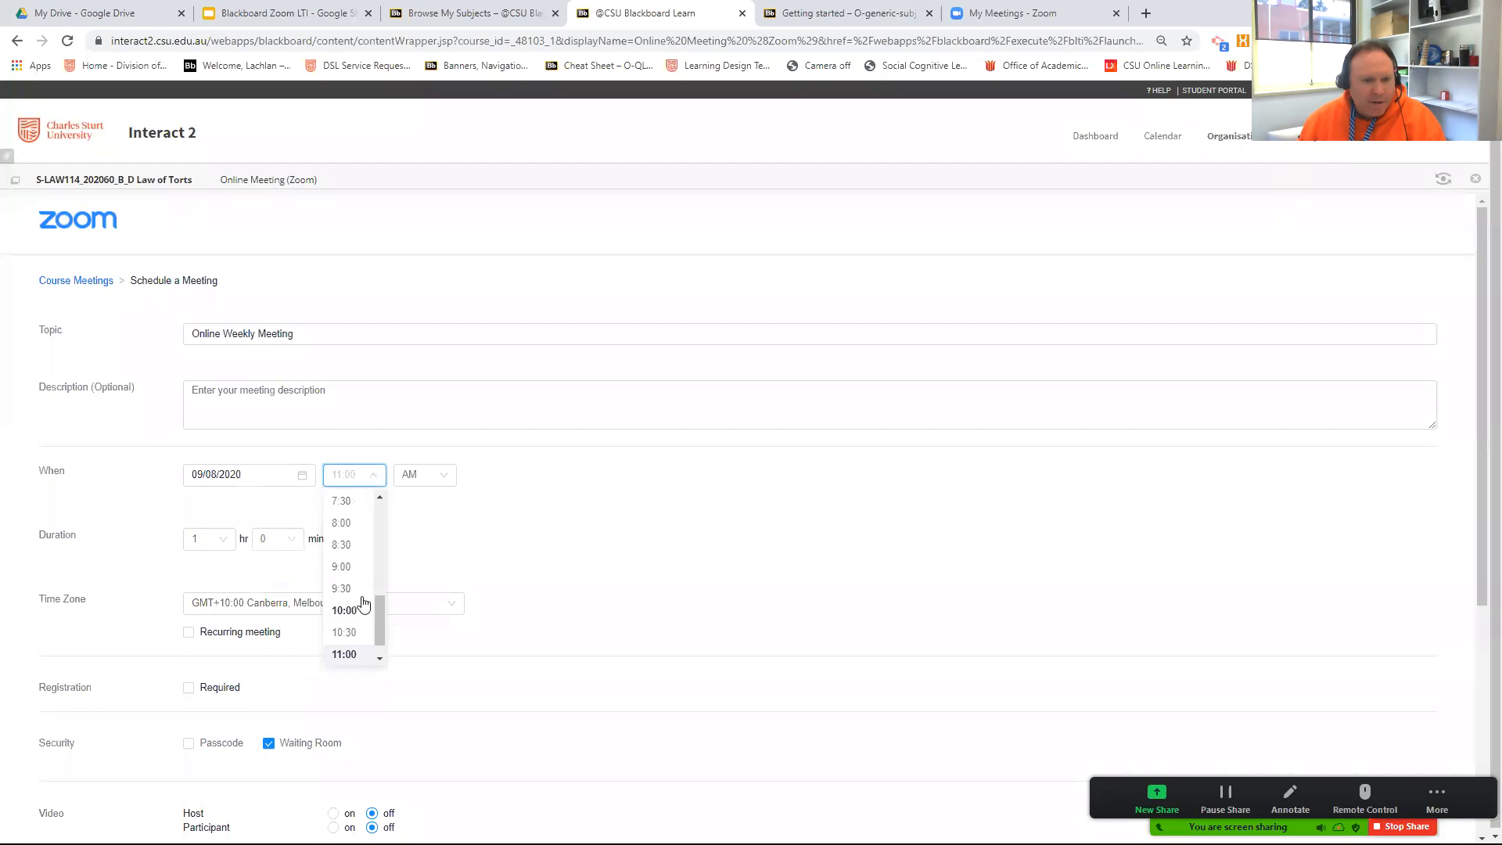
left_click(346, 524)
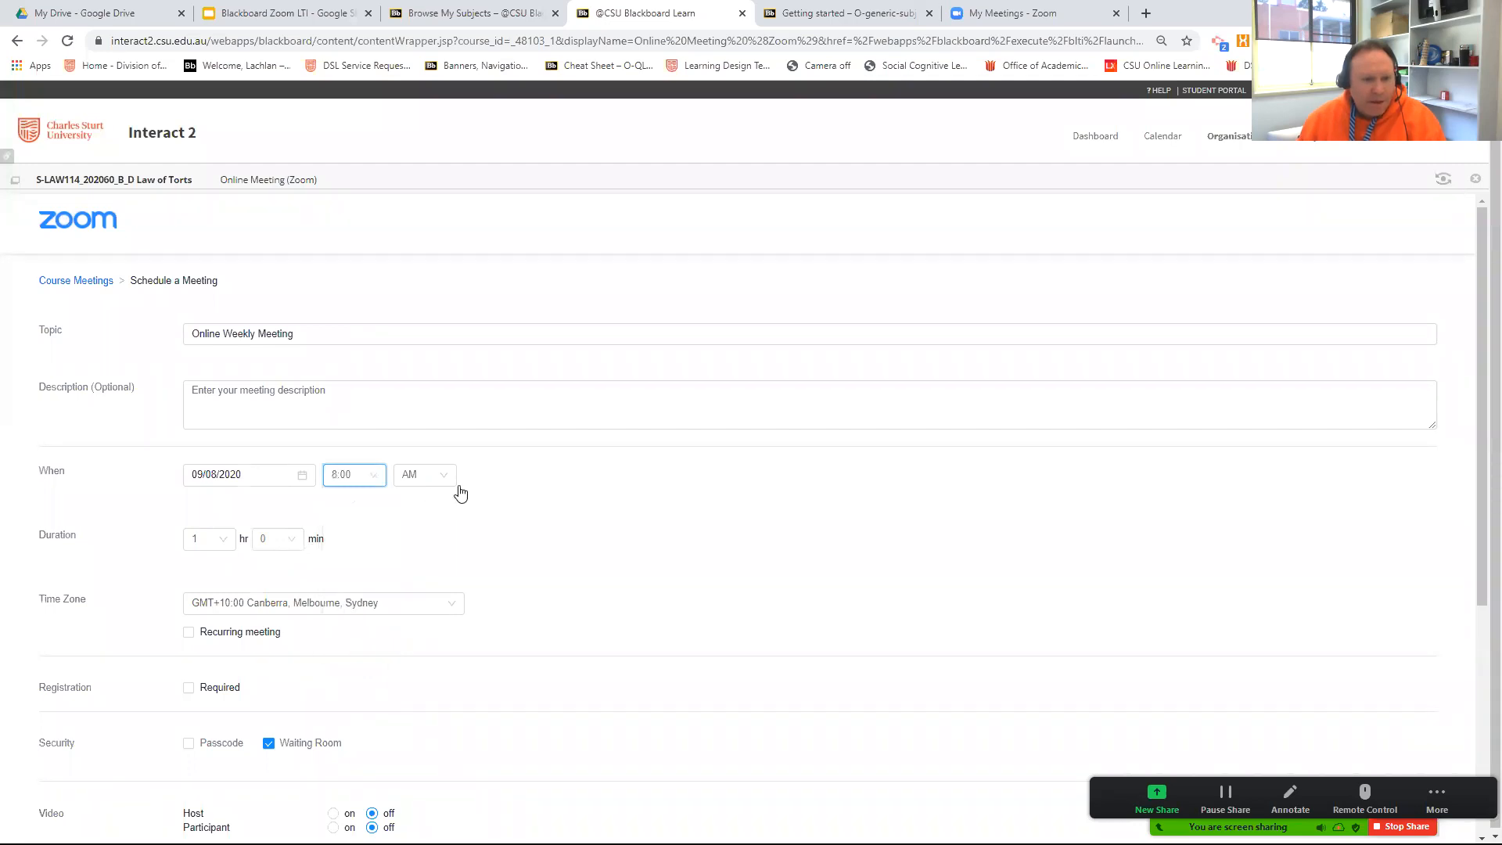
left_click(223, 543)
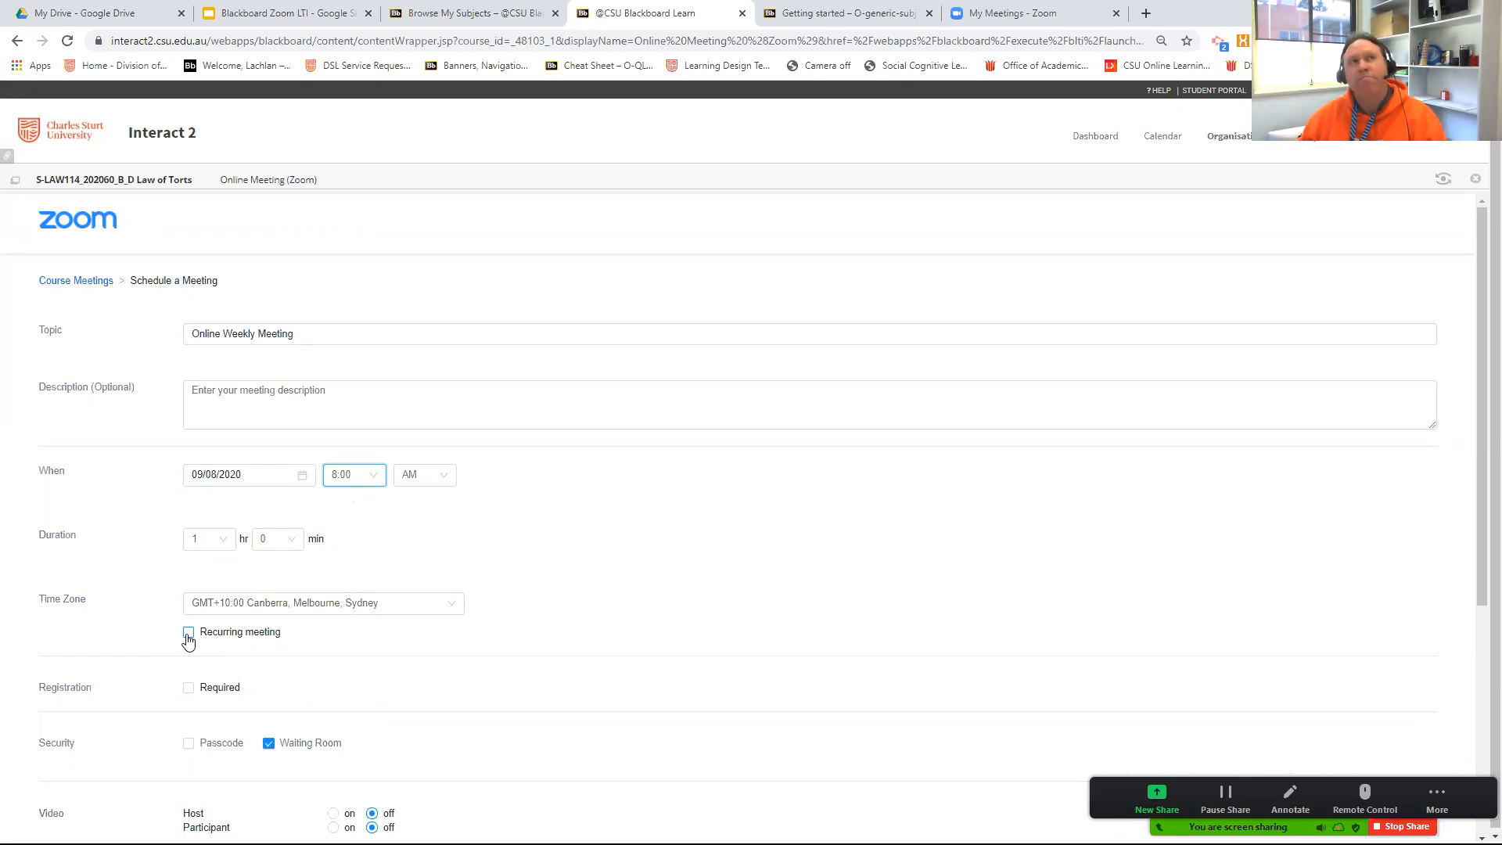
left_click(188, 634)
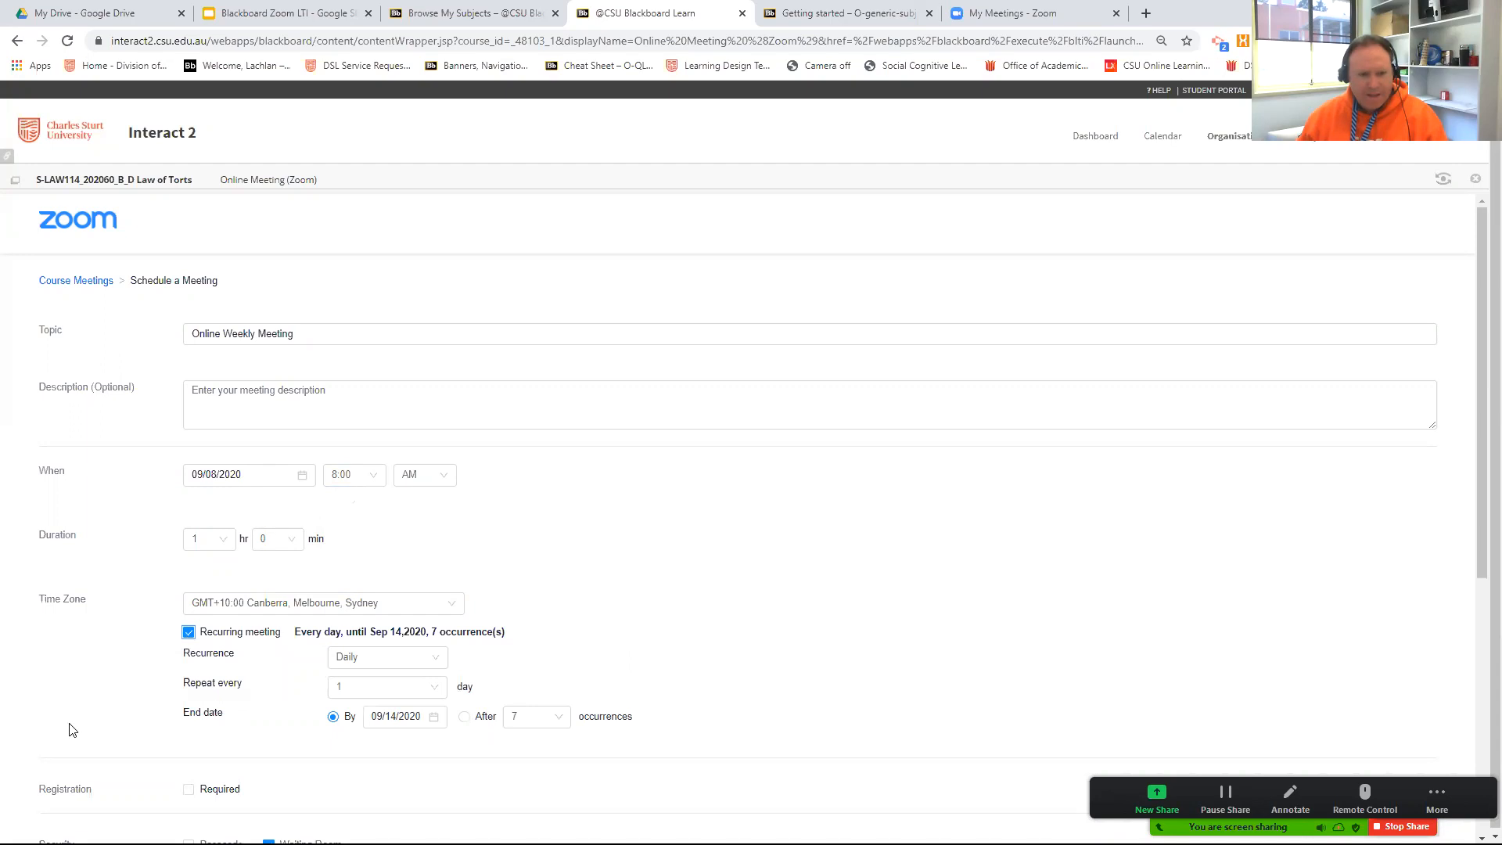
left_click(445, 477)
left_click(430, 521)
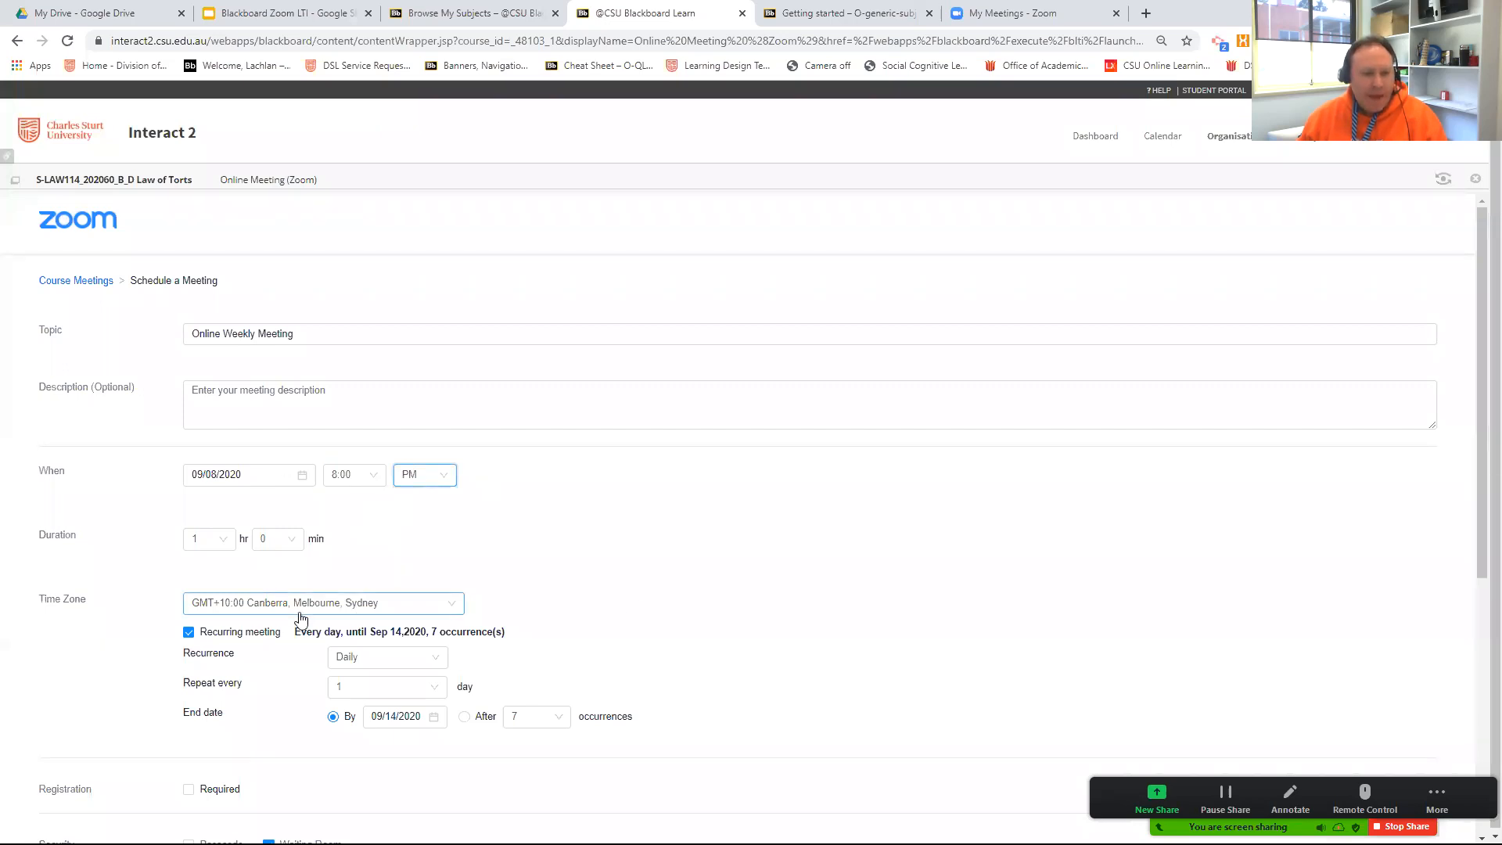
Set the meeting to recur weekly and end after 14 occurrences
left_click(432, 659)
left_click(383, 707)
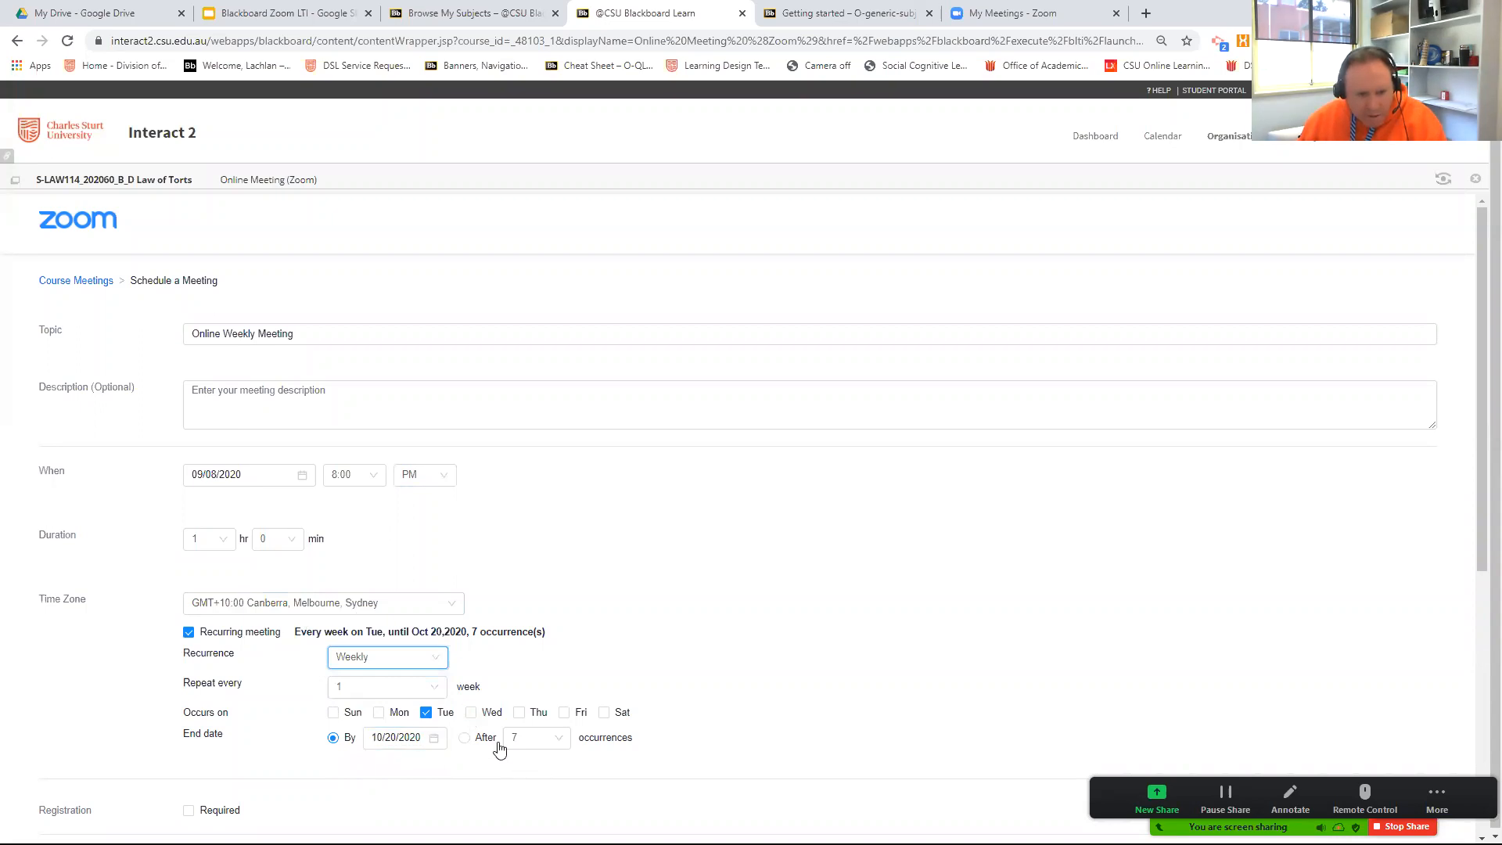
left_click(466, 738)
left_click(557, 739)
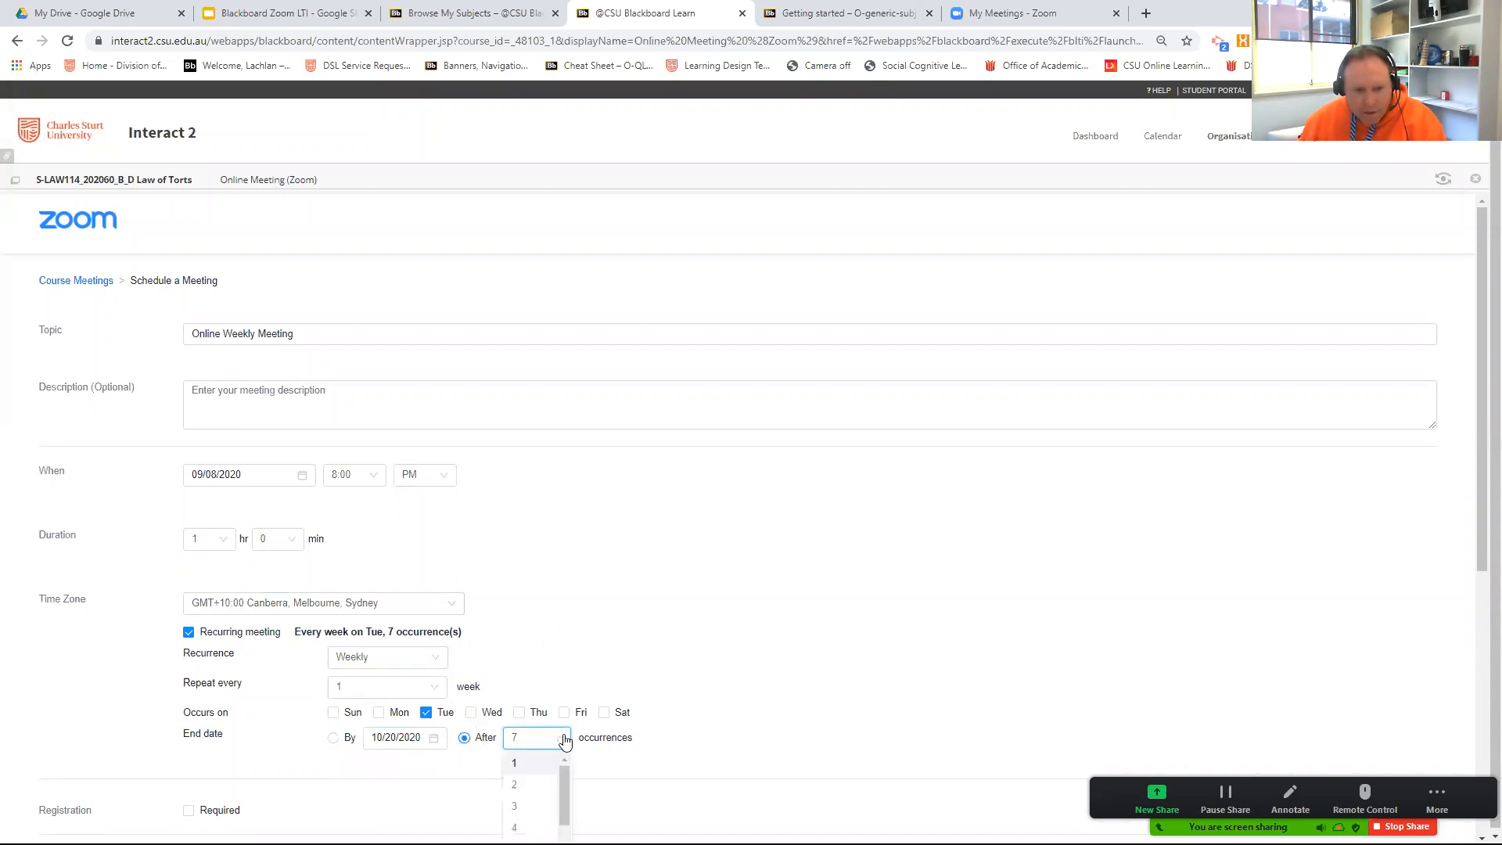
scroll(861, 638, "down", 5)
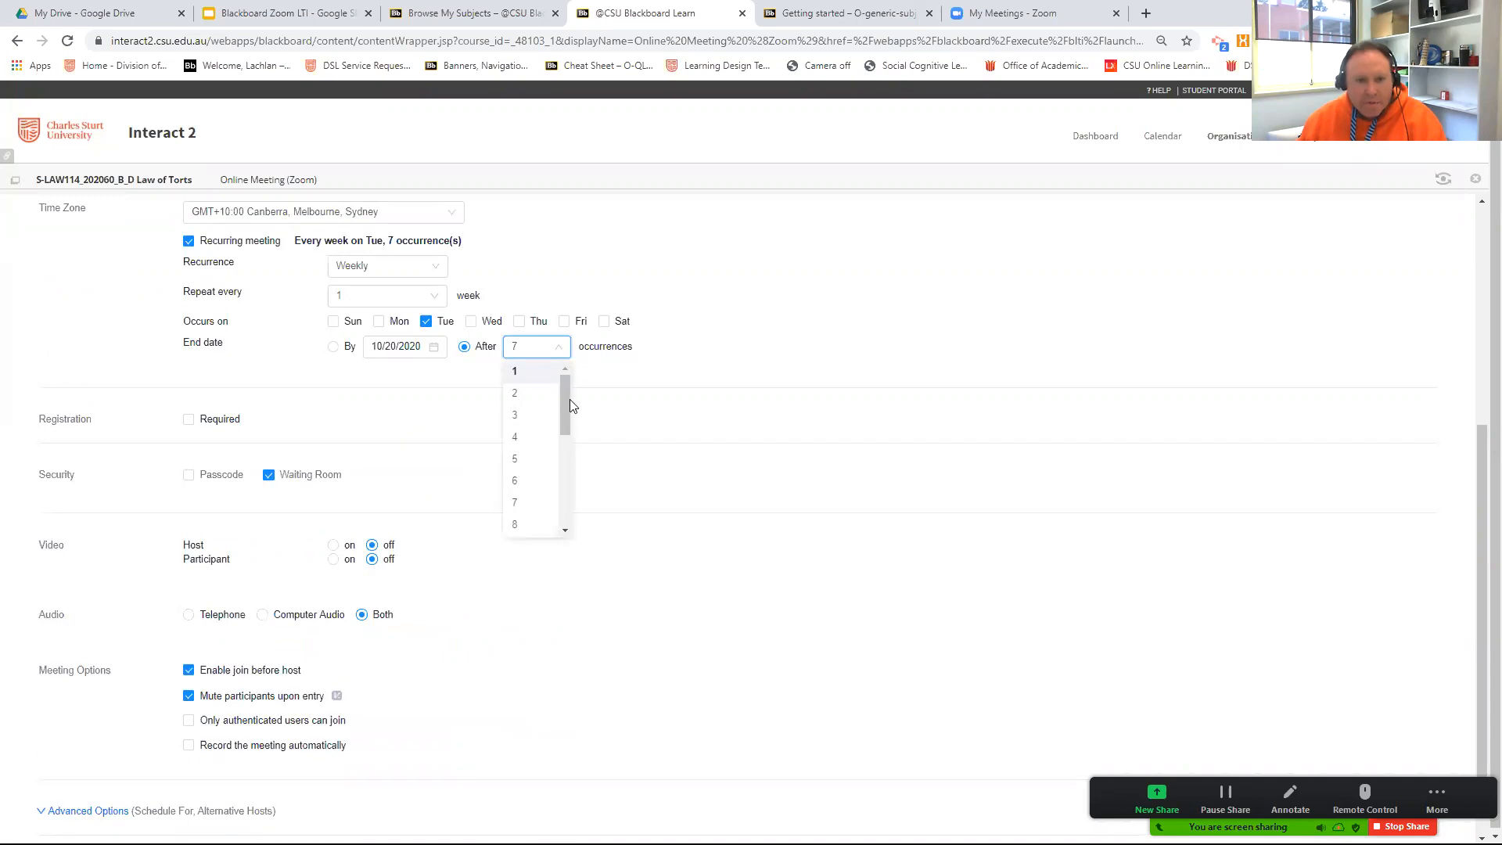
left_click_drag(567, 438, 563, 457)
left_click(522, 505)
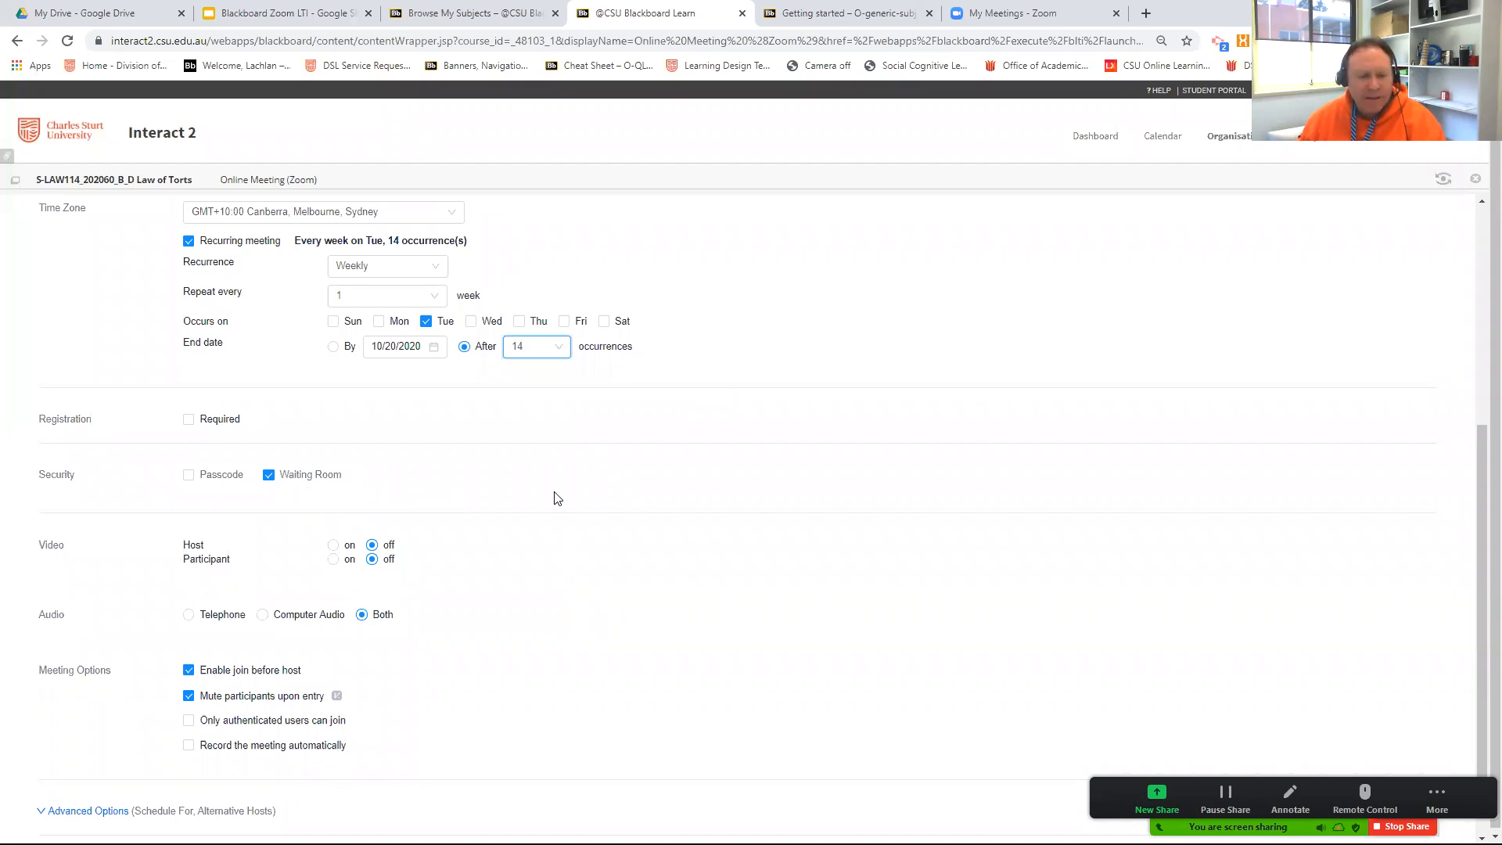
Disable joining before the host and enable automatic recording of the meeting in the cloud
scroll(650, 521, "down", 1)
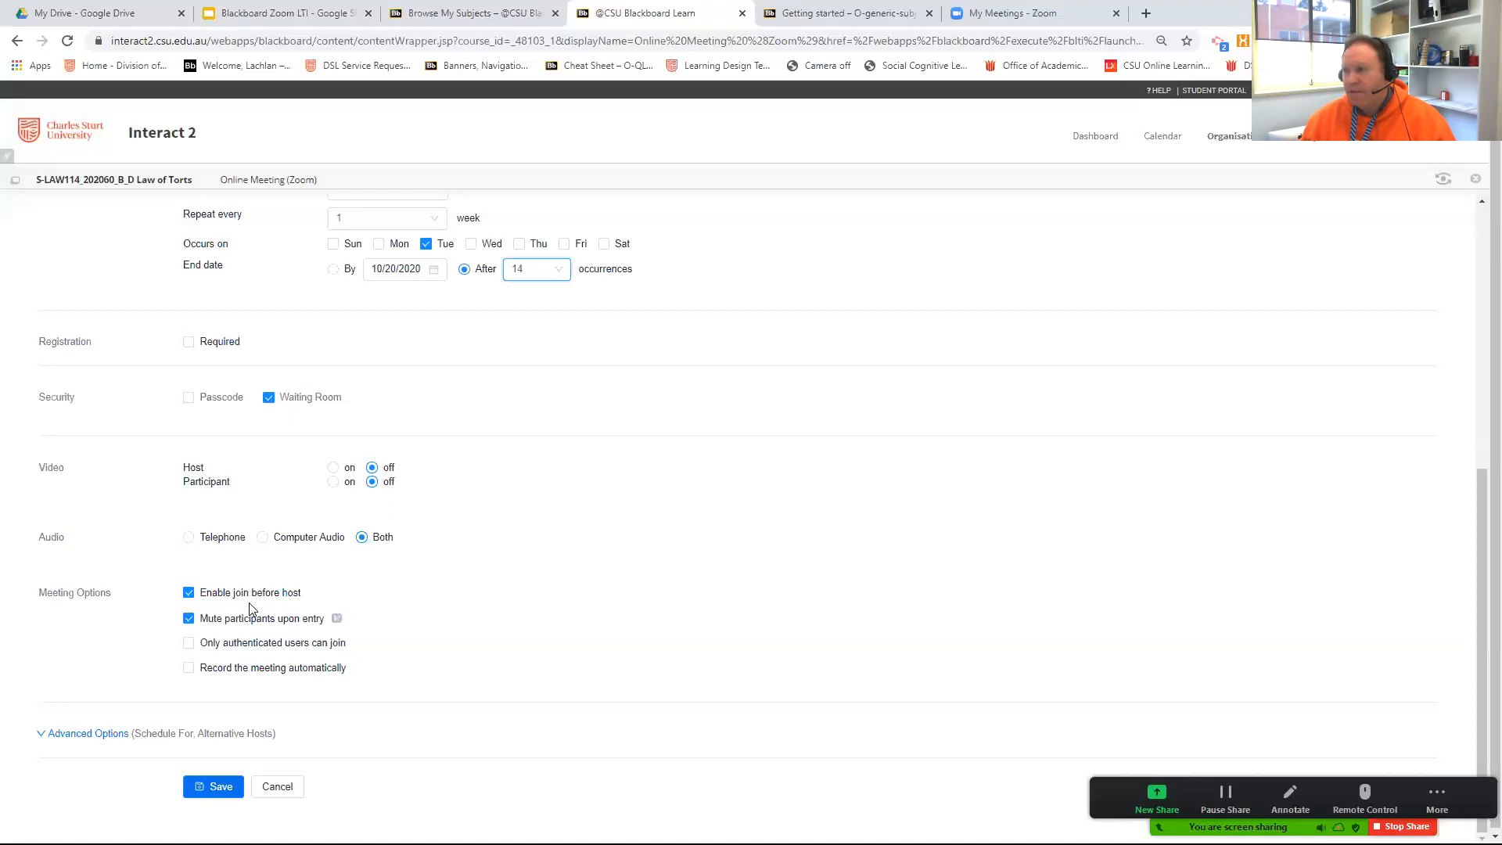
left_click(187, 594)
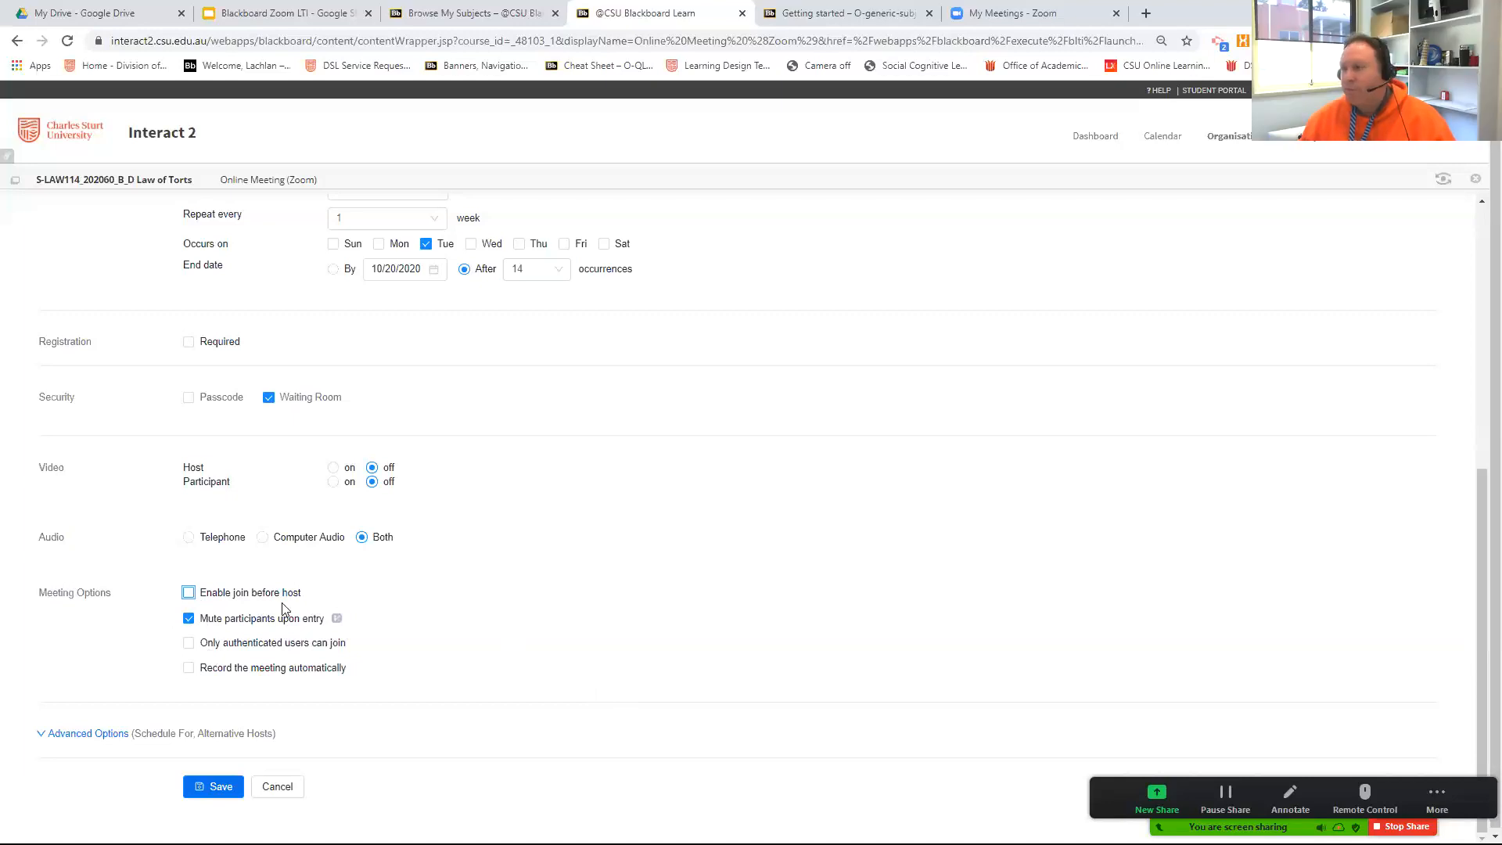
left_click(187, 670)
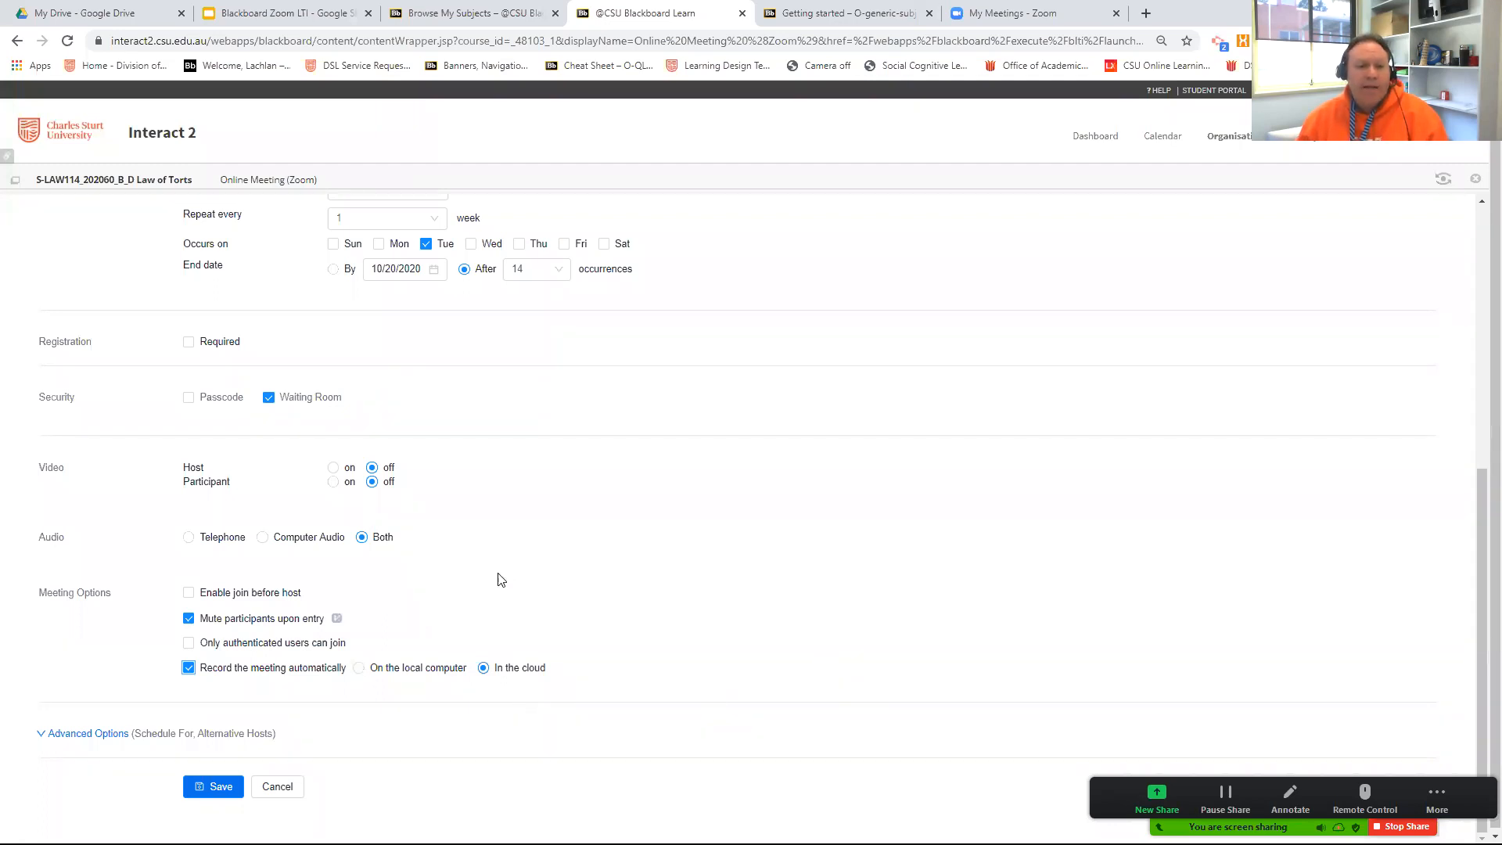
Expand the advanced meeting options and view the choices for Schedule For, keeping Myself
left_click(62, 732)
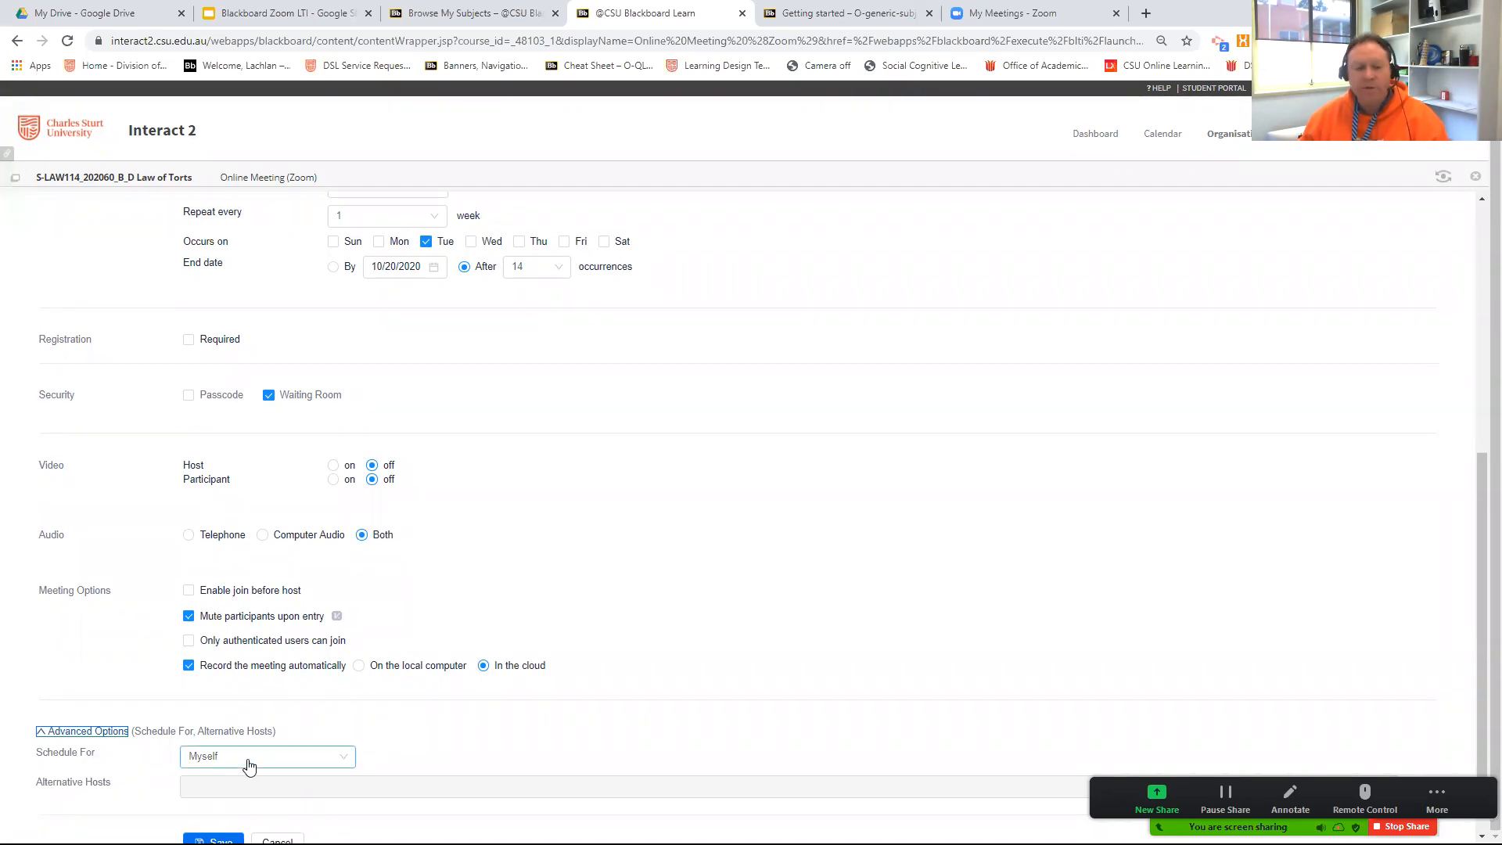
left_click(289, 755)
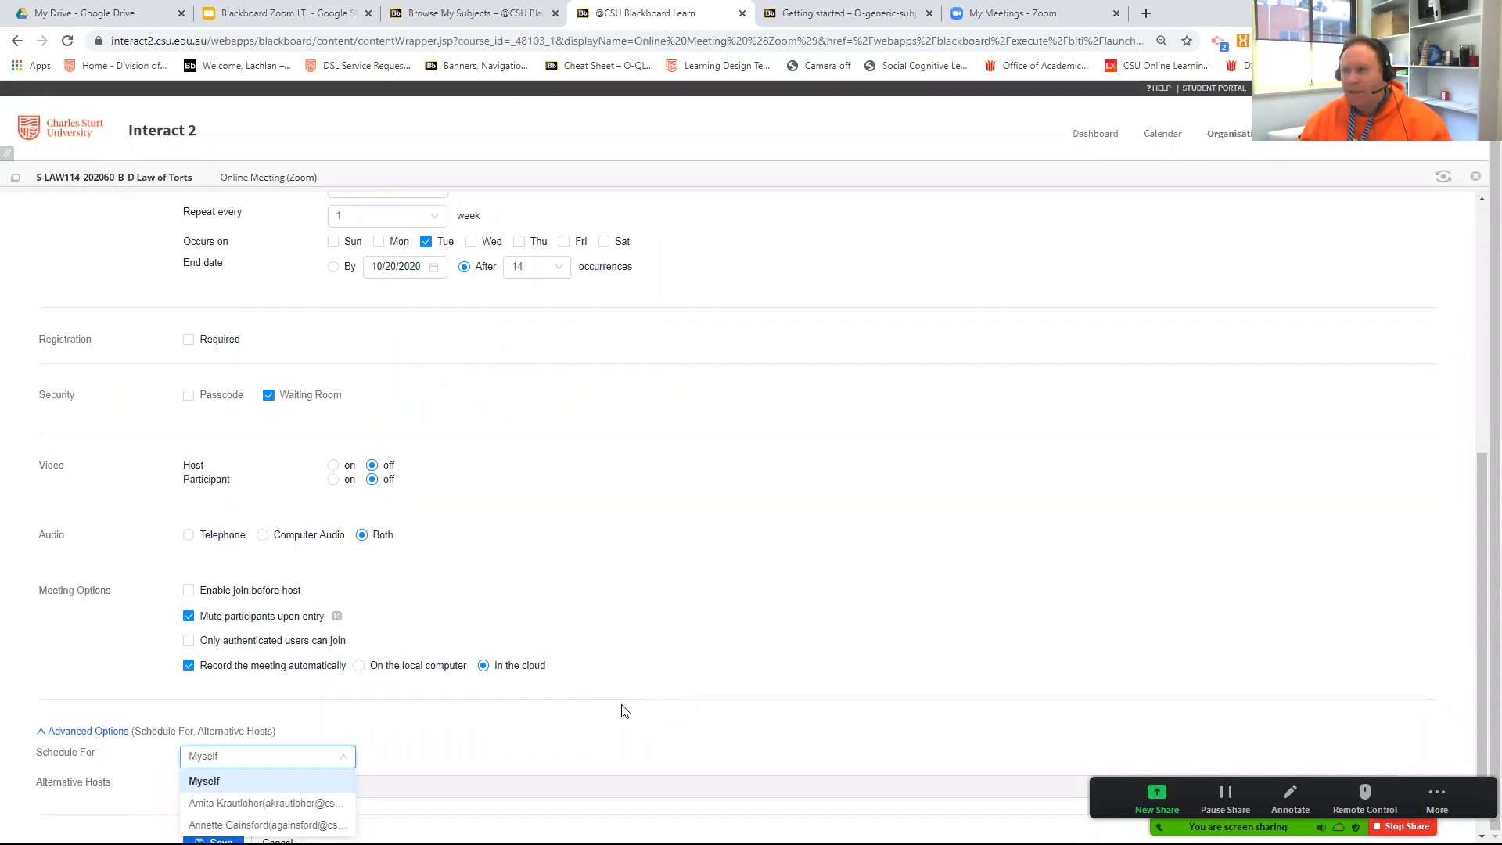
left_click(548, 724)
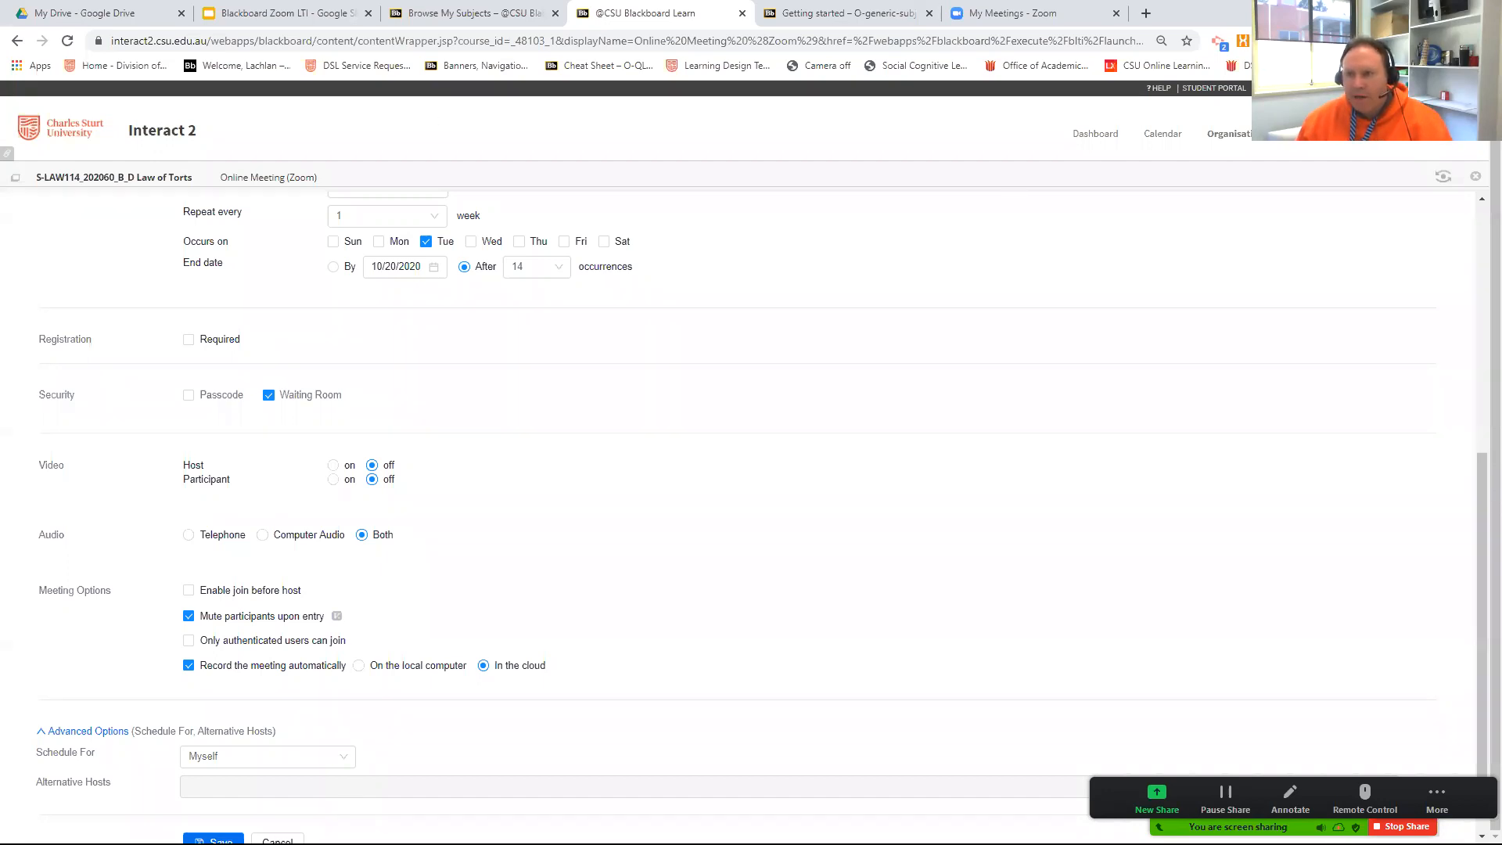
Restore the browser window to a smaller size and move it to uncover the desktop shortcuts
key("super+Down")
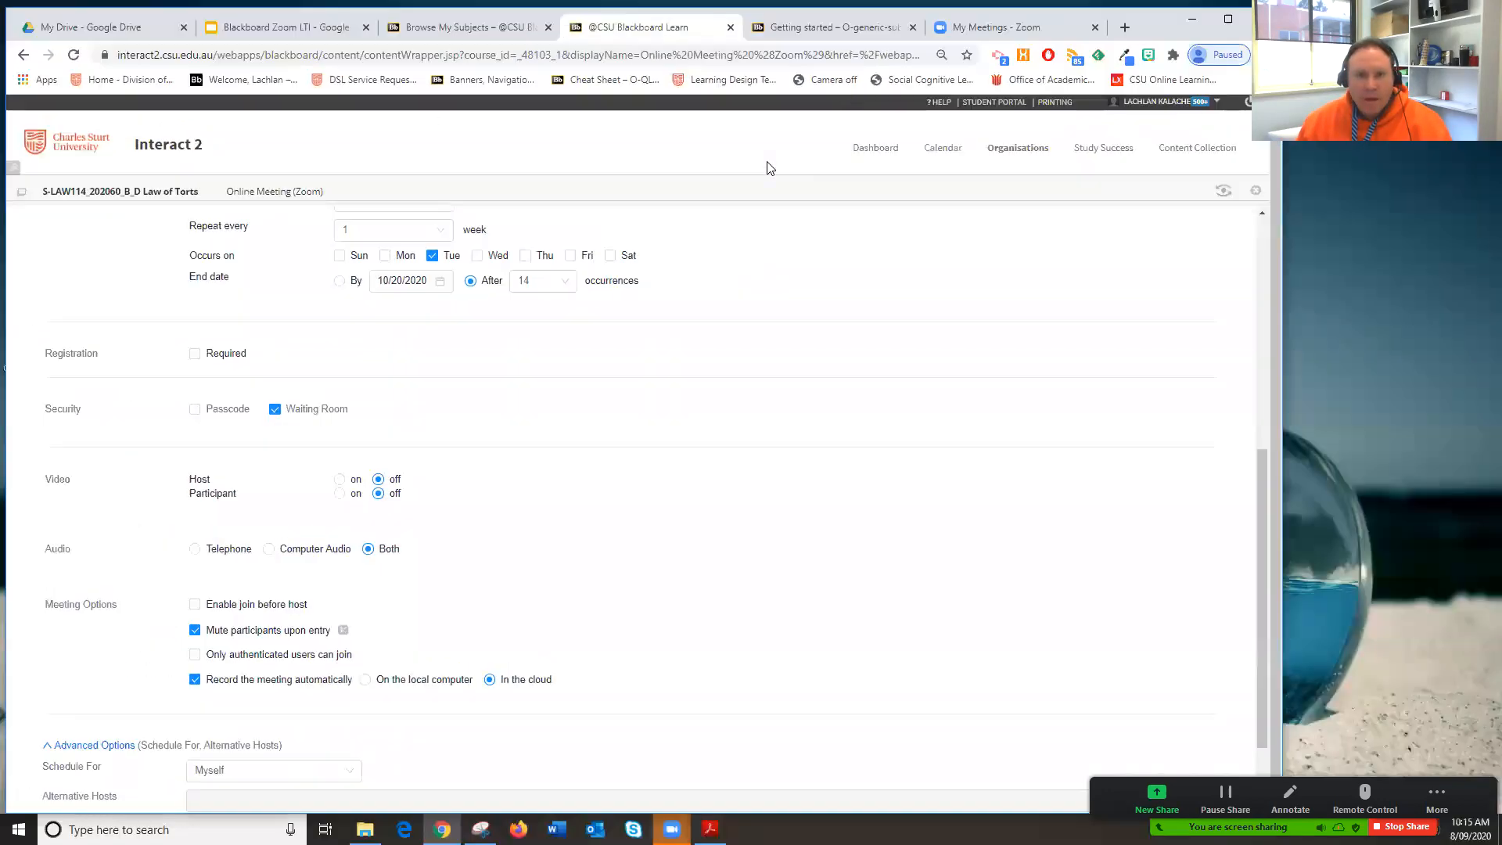
left_click_drag(1149, 9, 1318, 31)
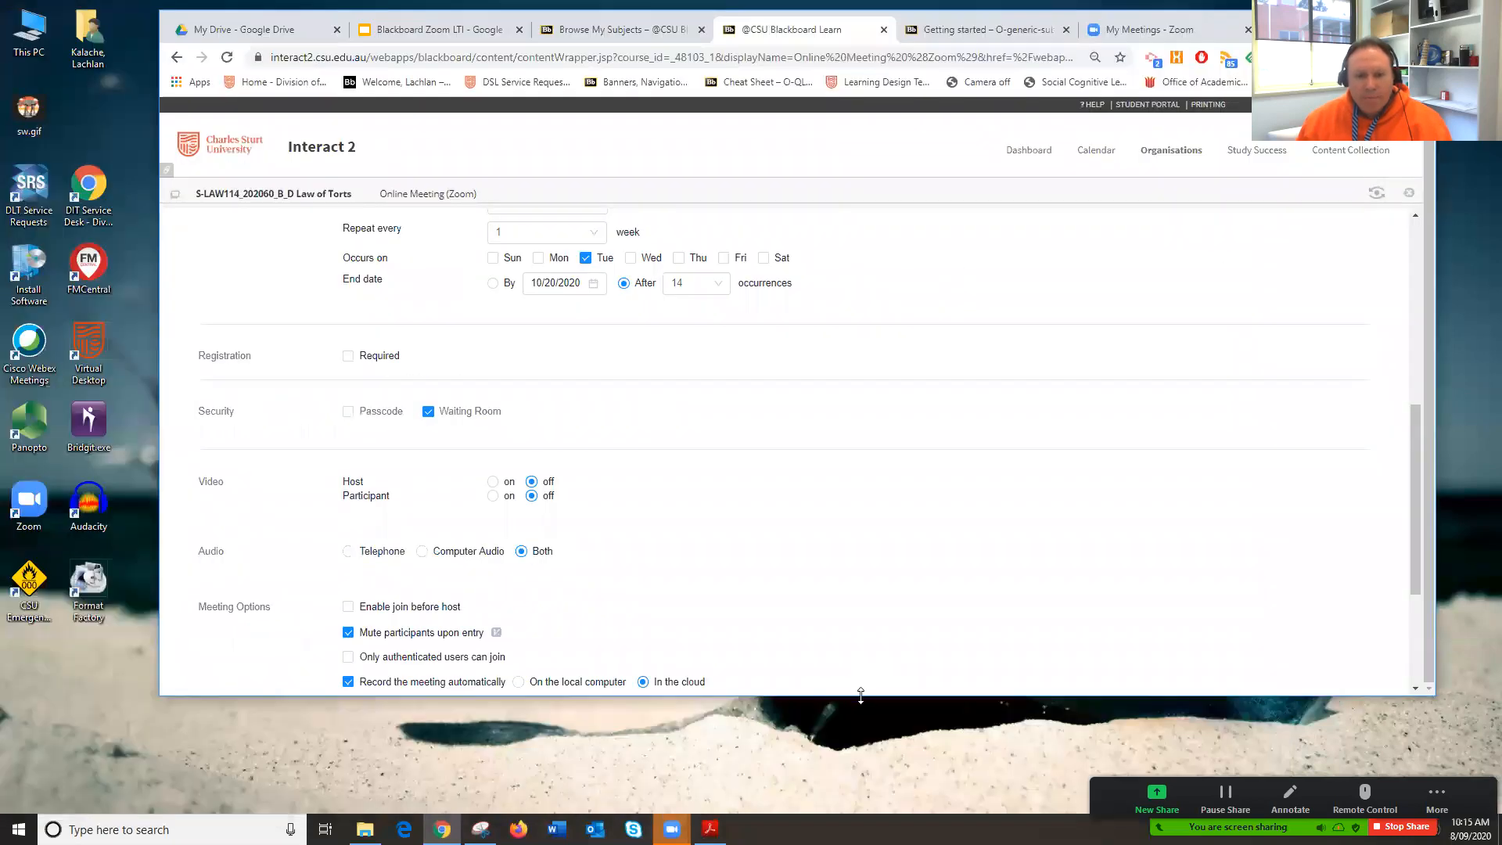
Save the weekly Zoom meeting with its current settings and review its details page in a taller browser window
left_click_drag(860, 695, 861, 727)
left_click_drag(1413, 453, 1420, 587)
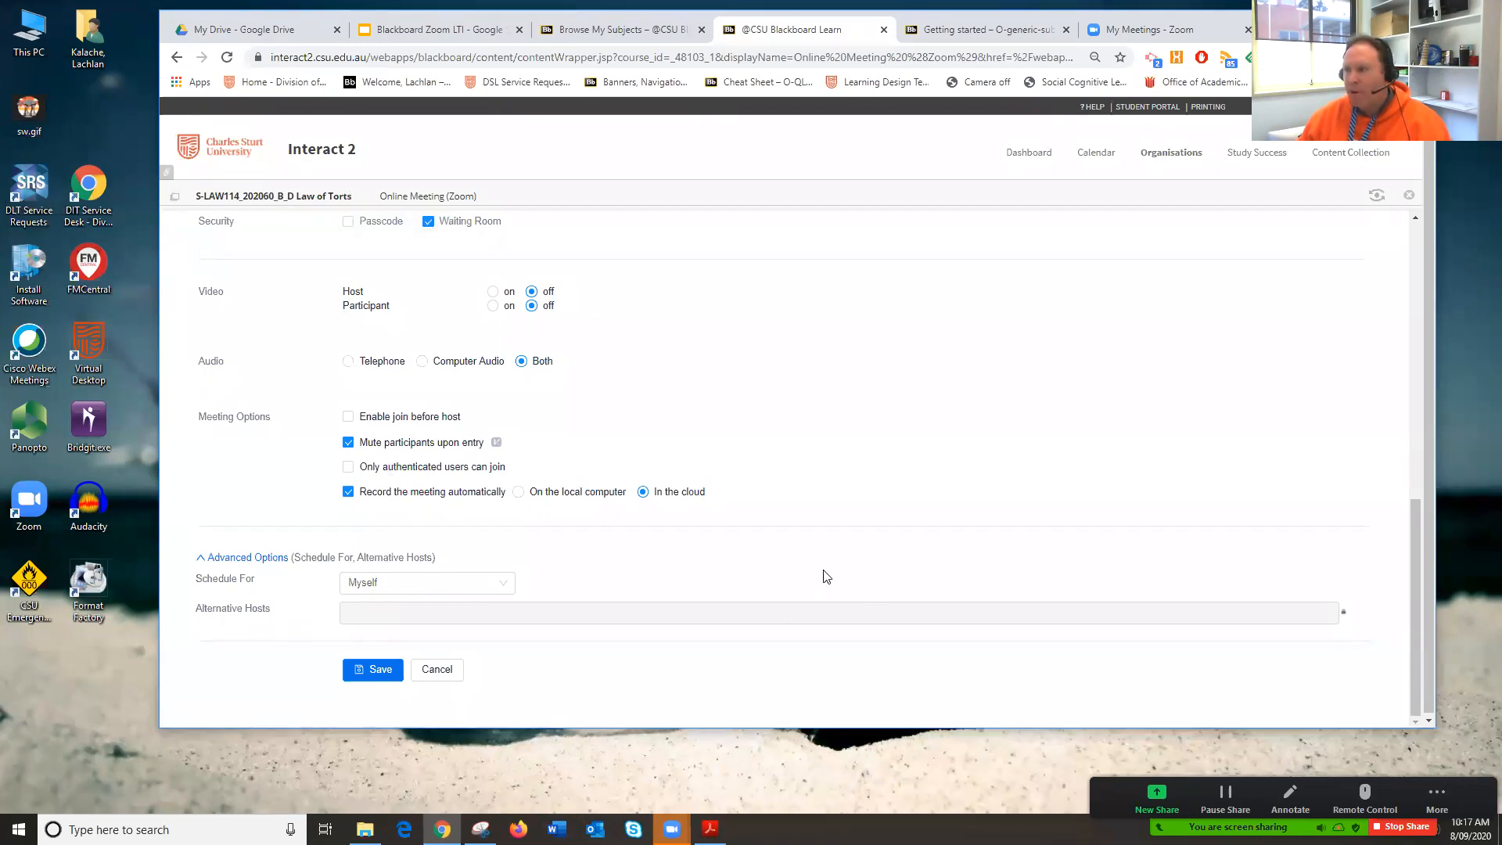
left_click(355, 670)
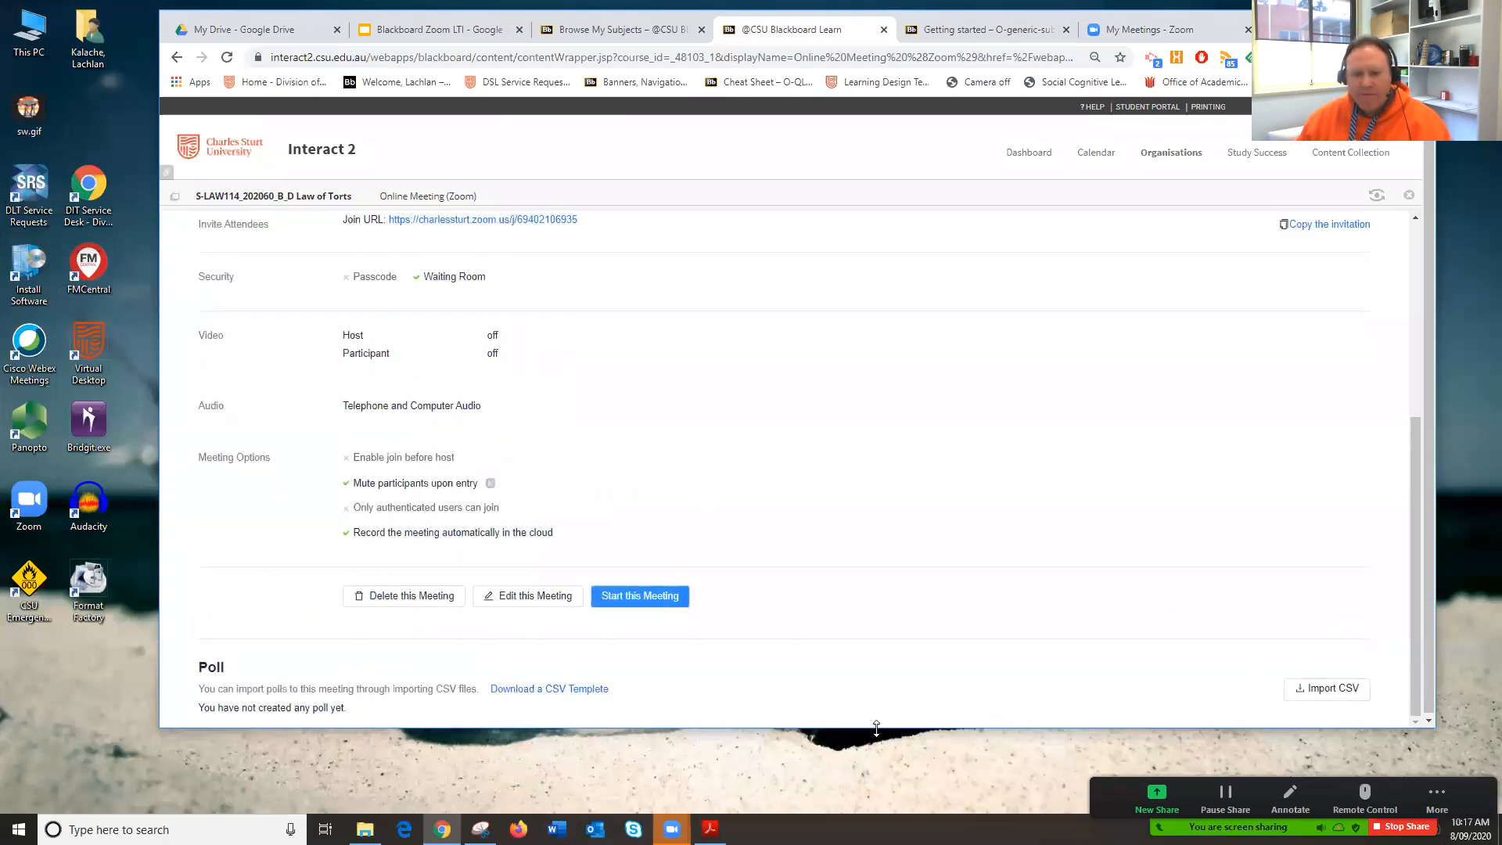
left_click_drag(876, 728, 877, 787)
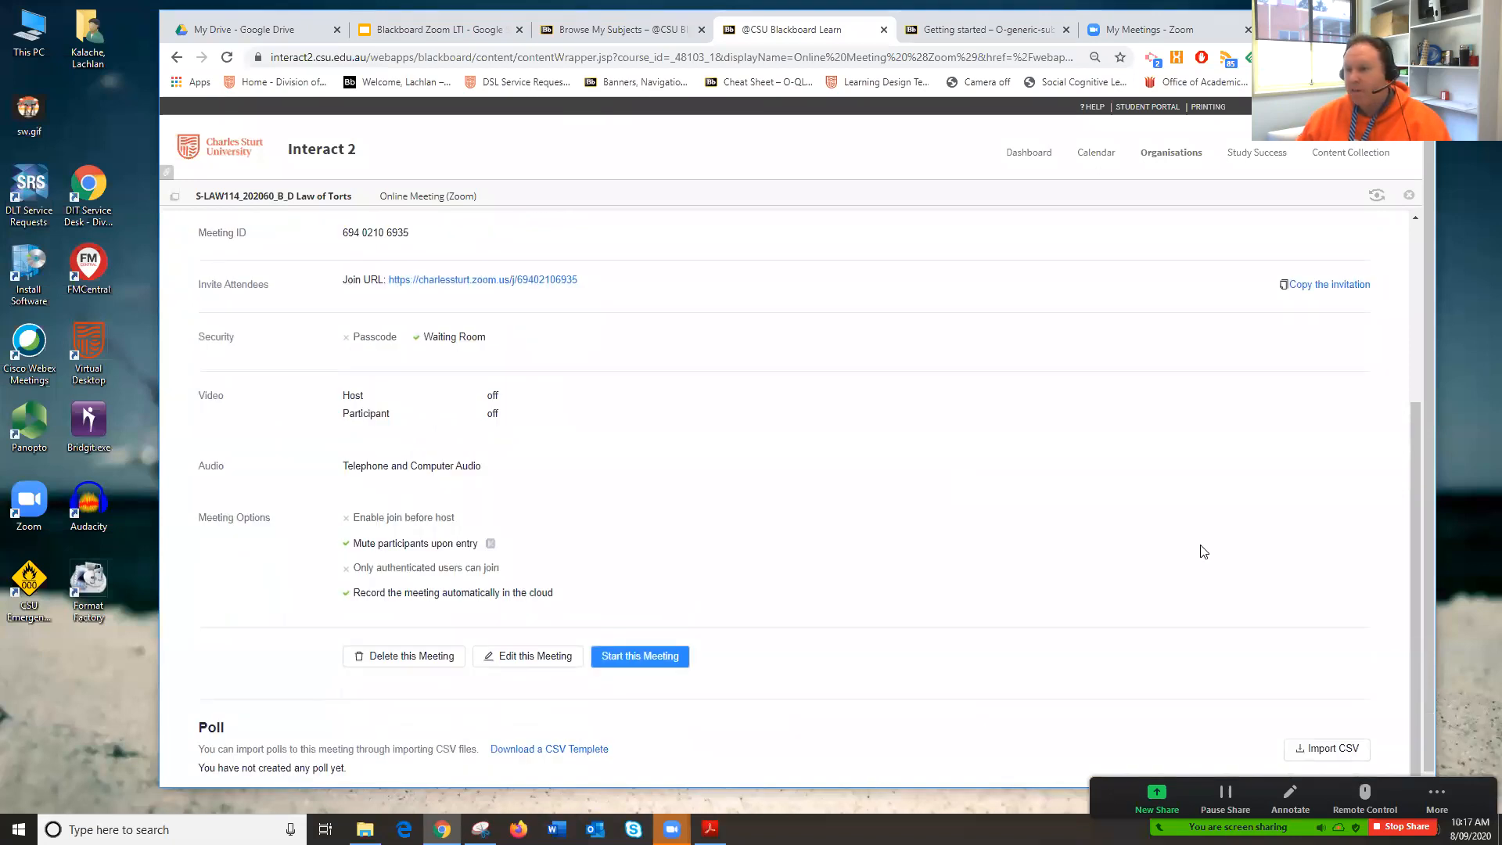
left_click_drag(1415, 549, 1419, 351)
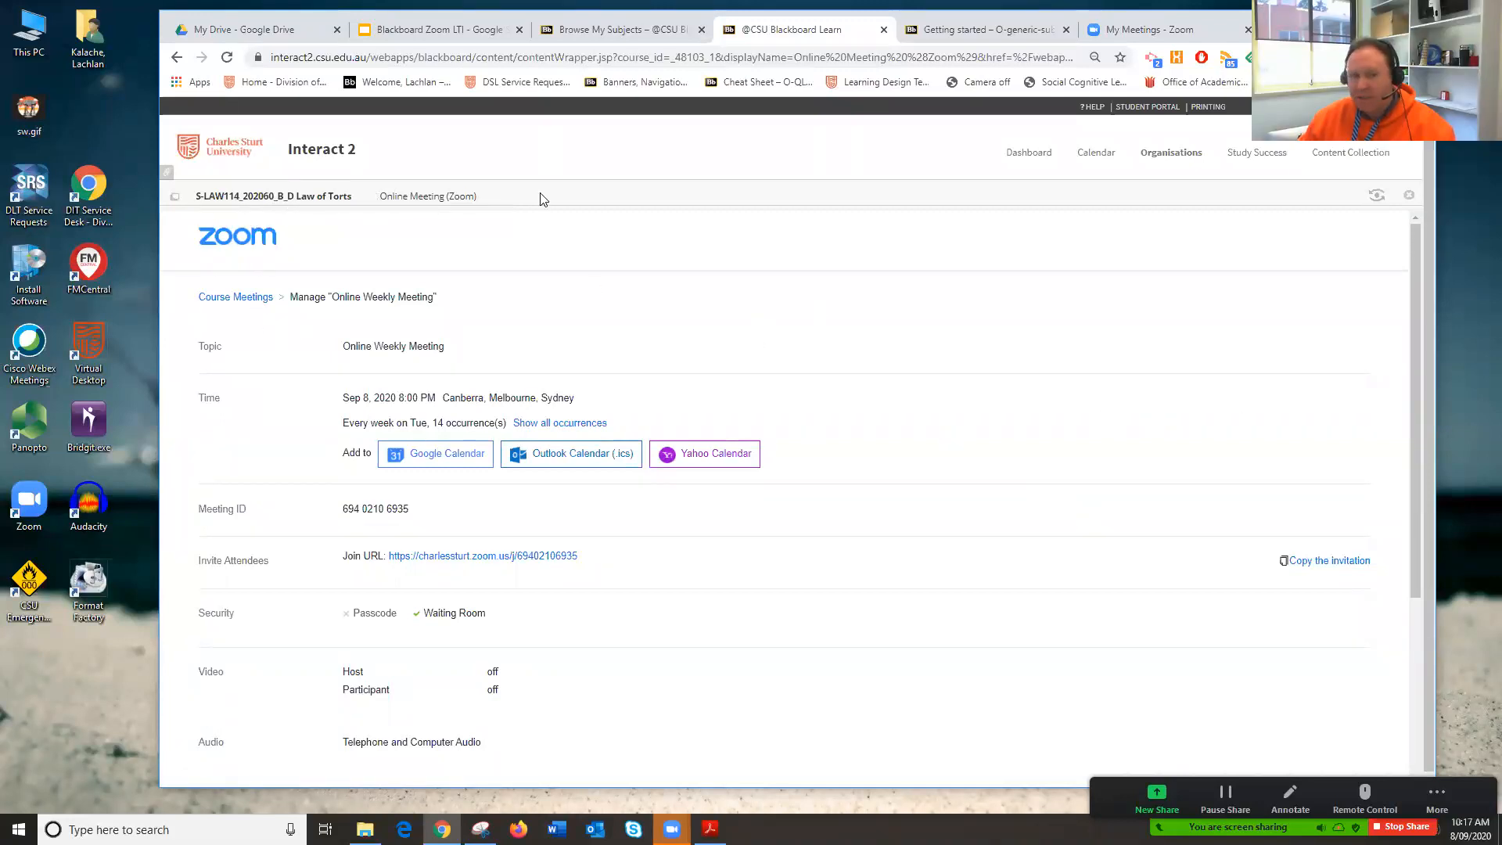
Return to the Law of Torts subject and reopen Online Meeting (Zoom) to view the upcoming meetings
left_click(272, 197)
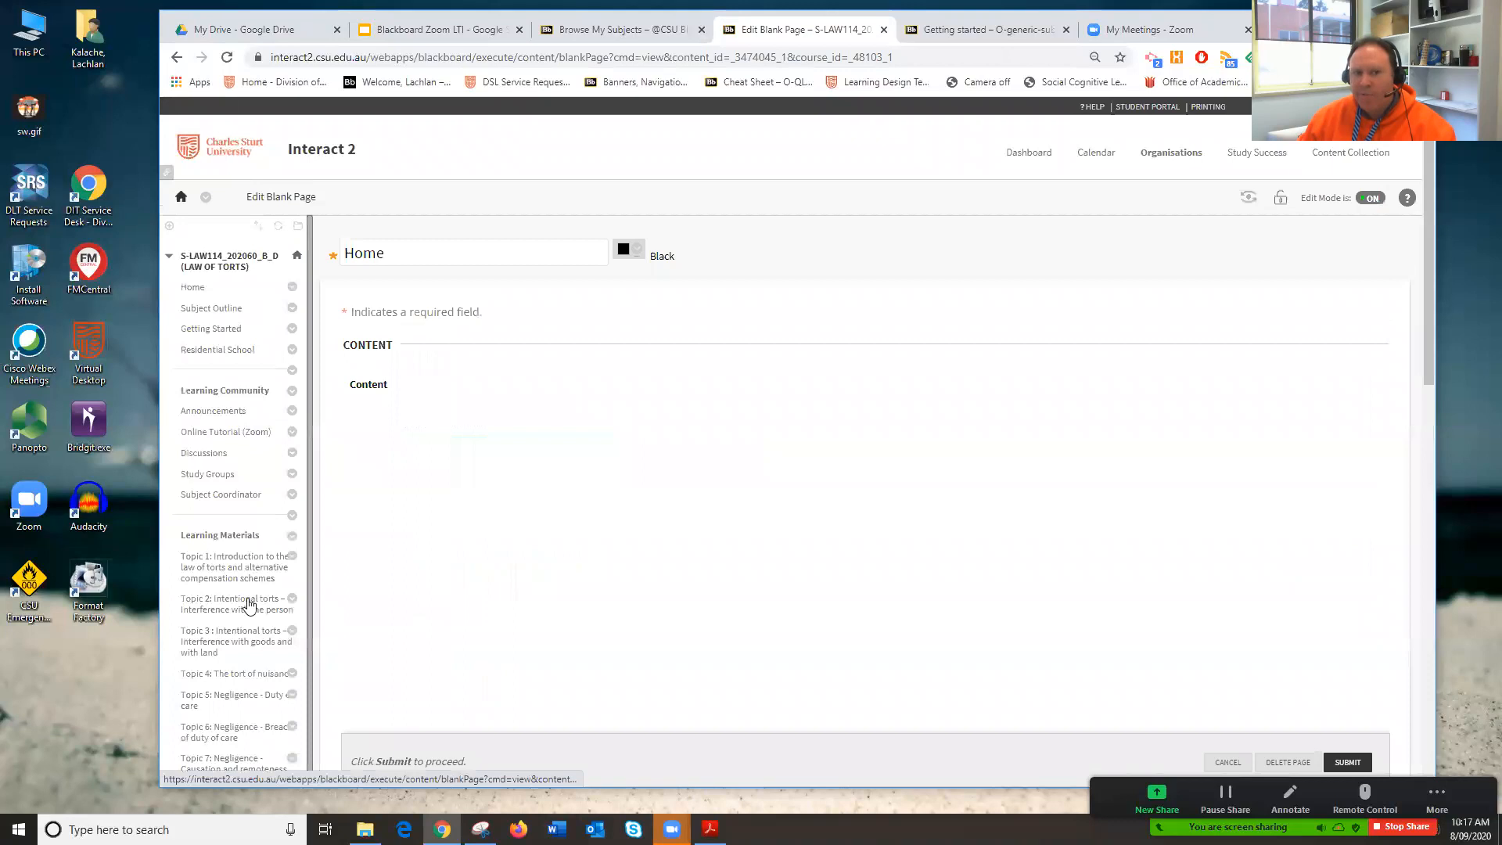
scroll(258, 509, "down", 10)
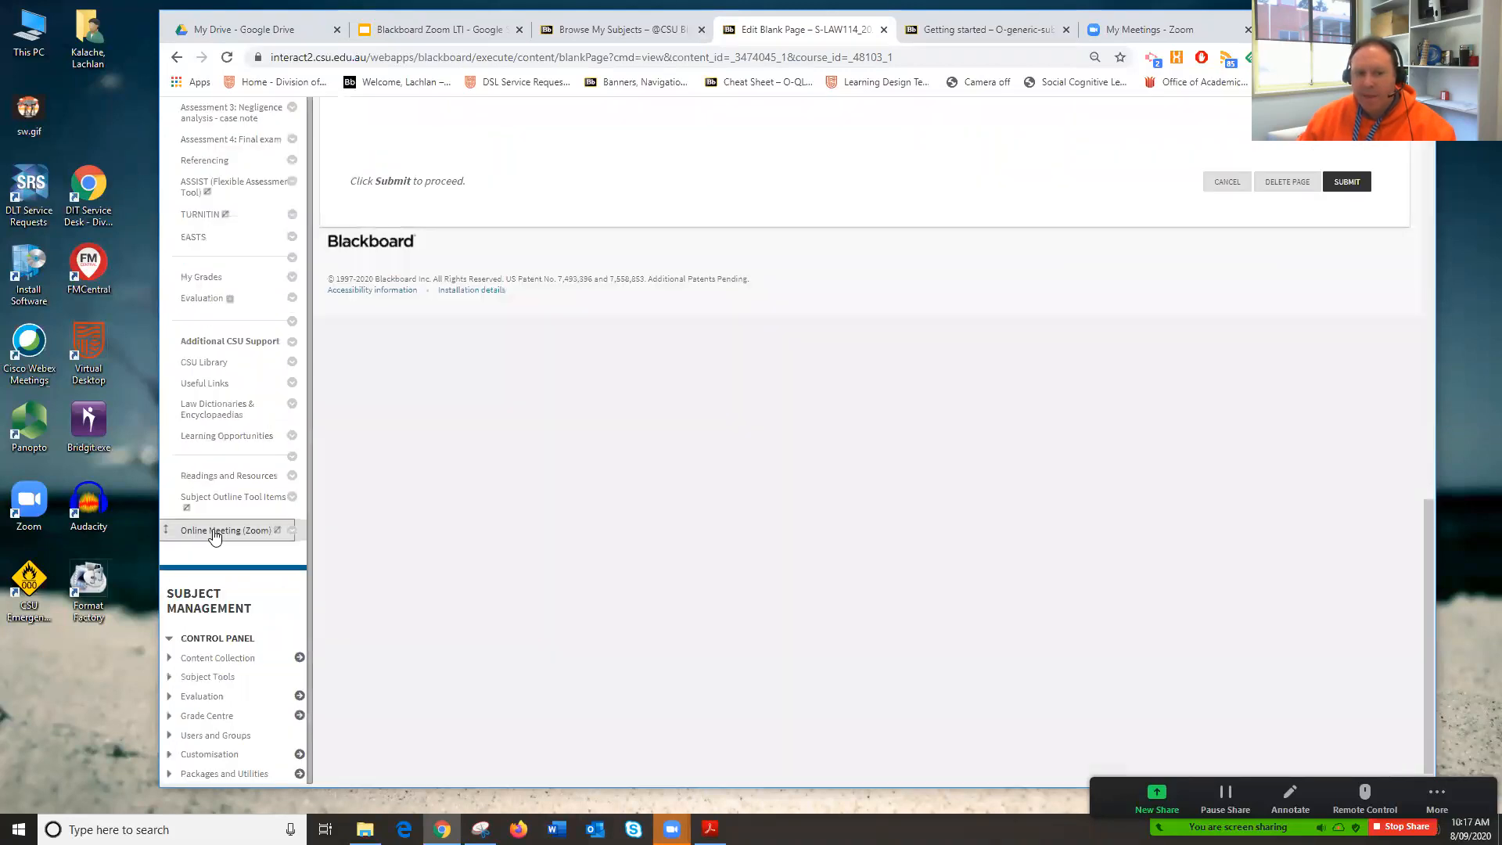
left_click(223, 530)
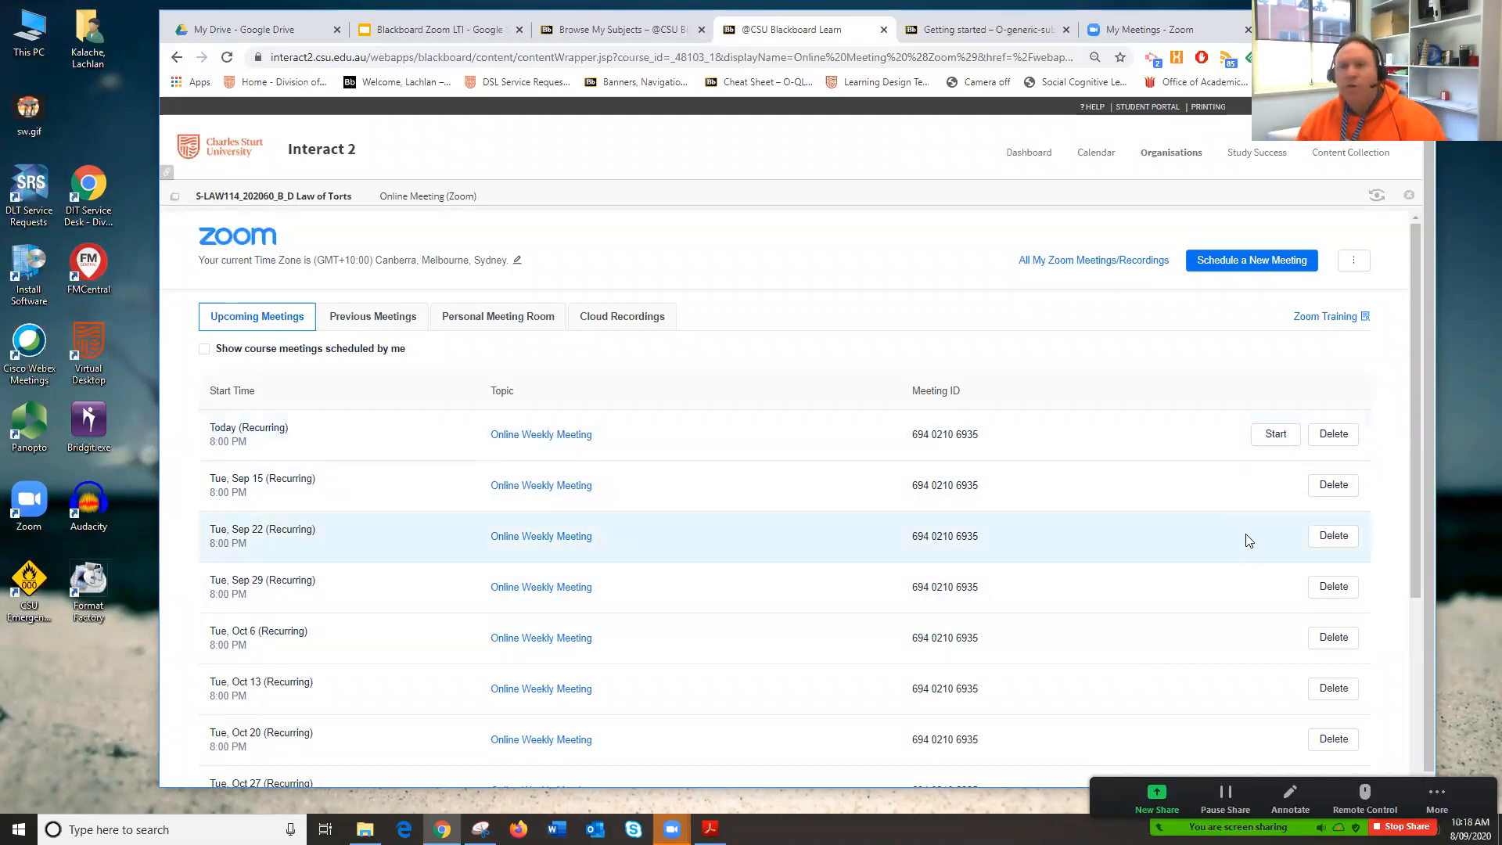
Preview the Law of Torts subject as a student, check its menu for the Zoom meeting link, and exit the preview
left_click(264, 197)
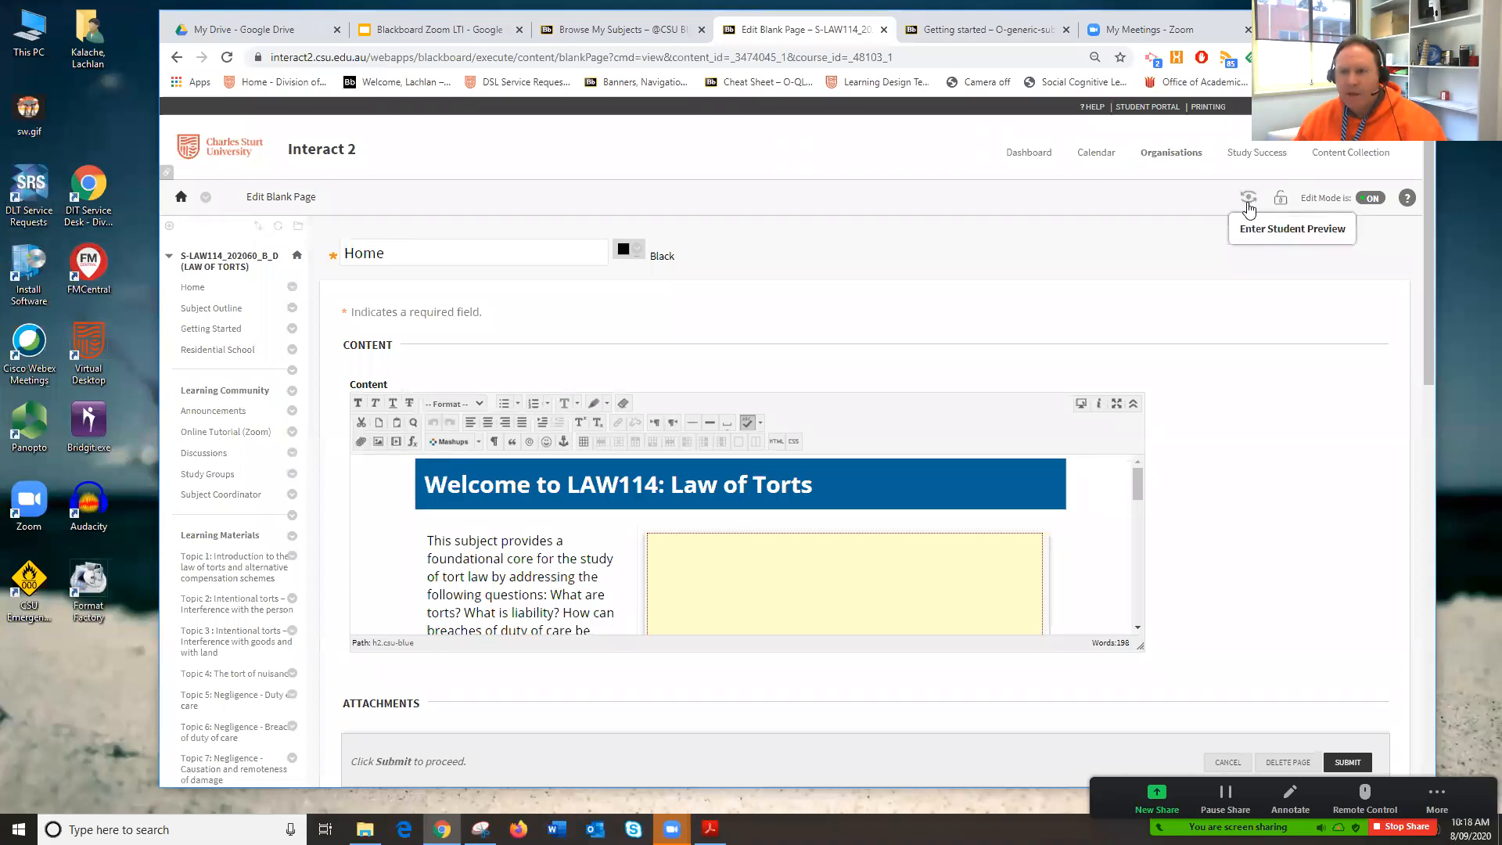
left_click(1248, 198)
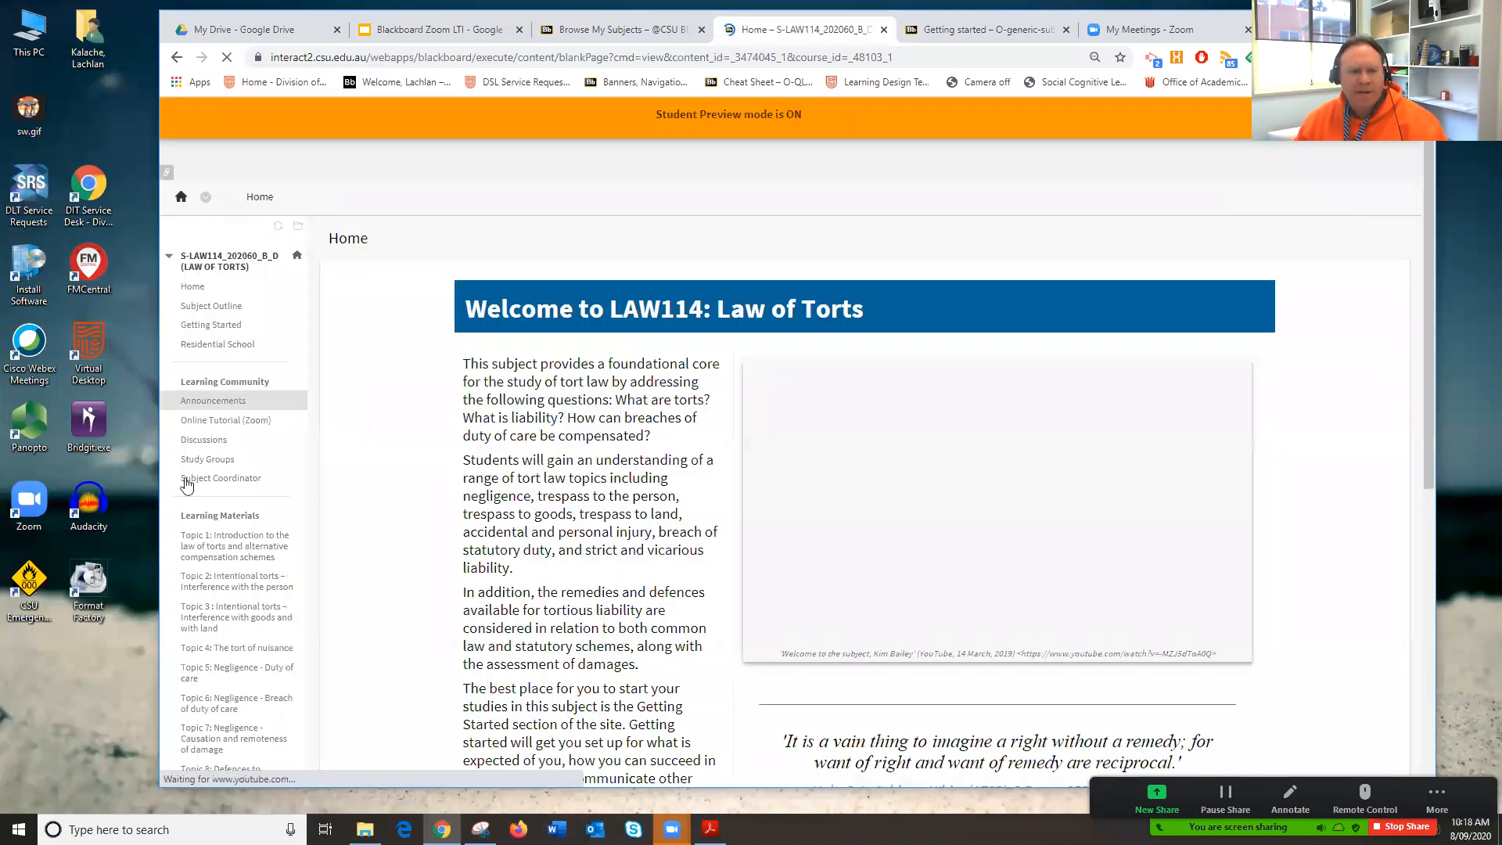
scroll(264, 486, "down", 6)
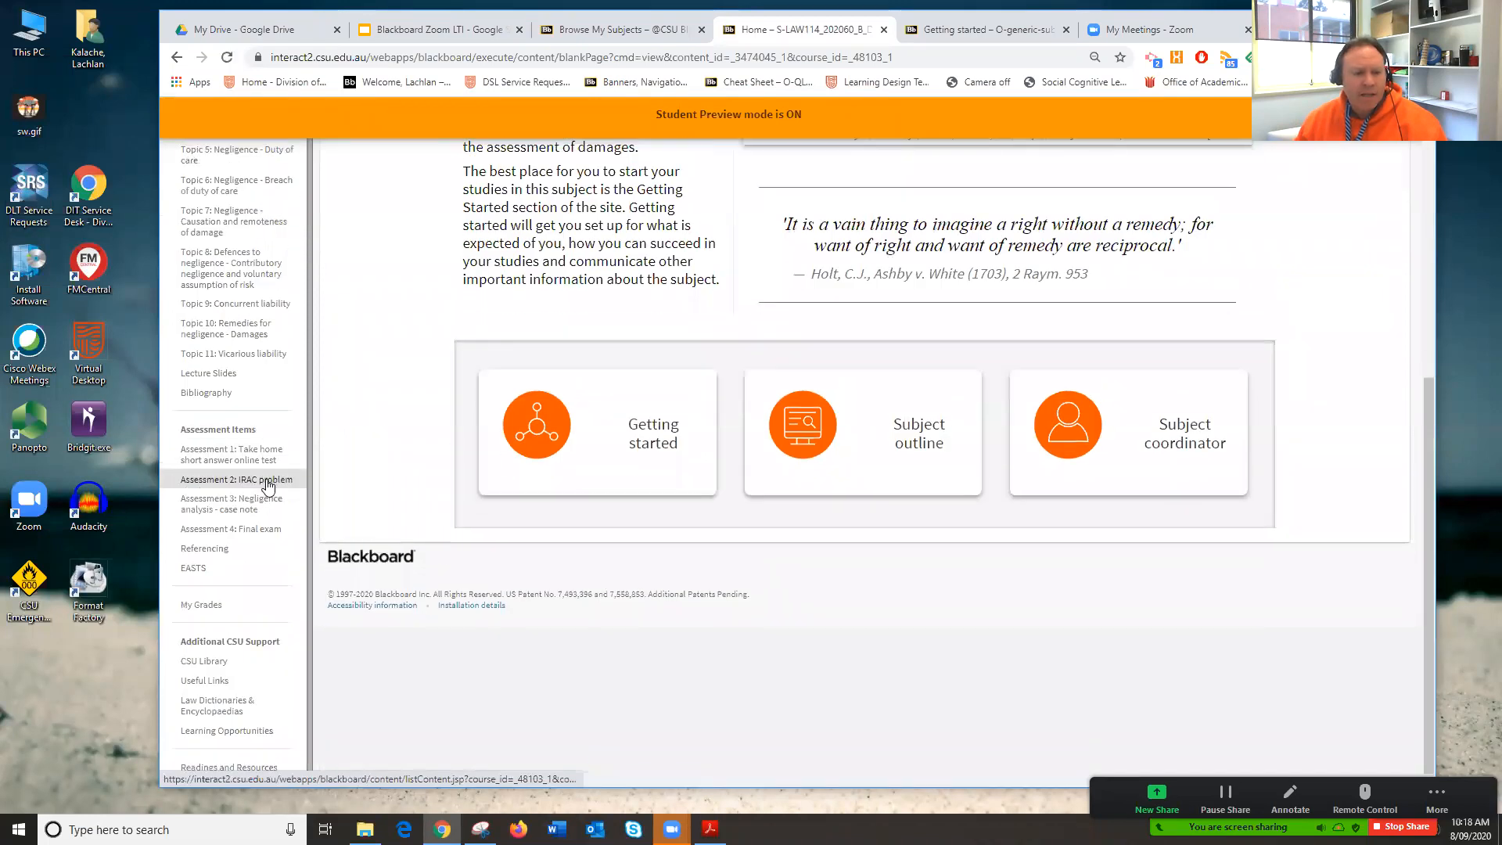
scroll(1328, 257, "up", 3)
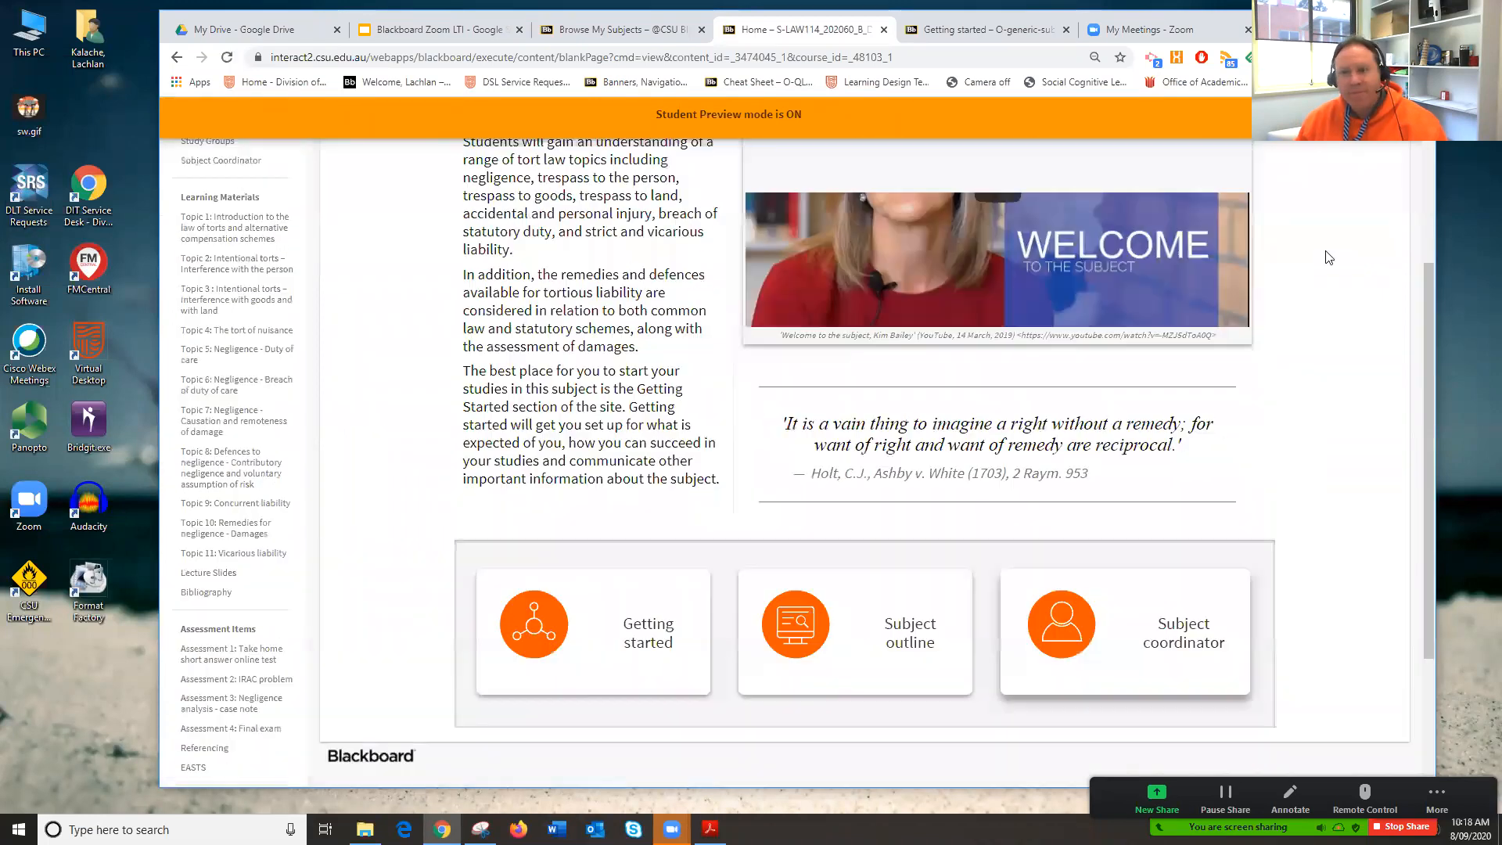
scroll(1329, 257, "up", 5)
left_click(1214, 195)
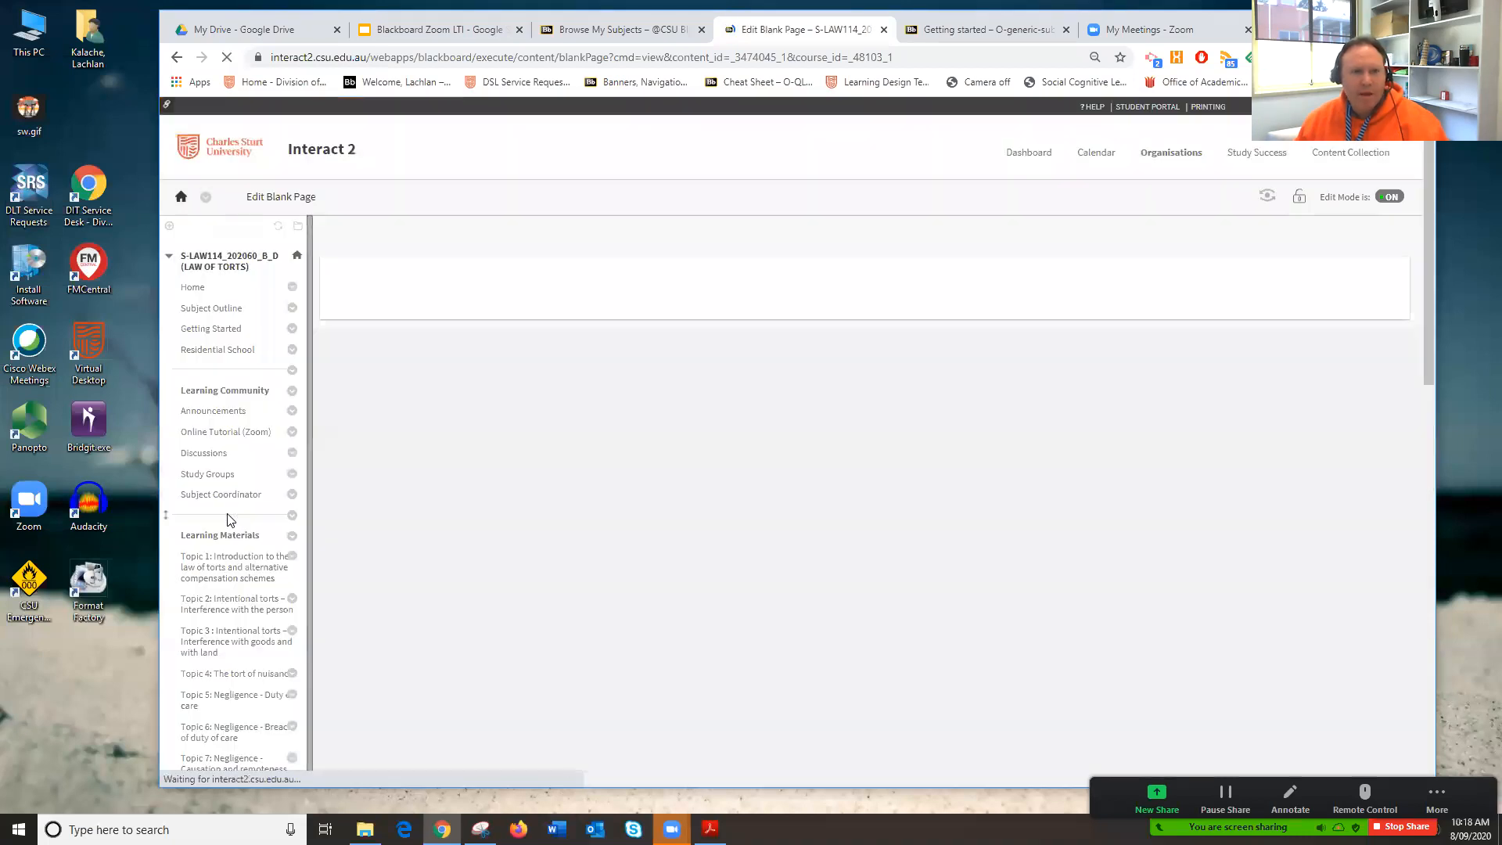
Make the Online Meeting (Zoom) link in the subject menu visible to students
scroll(227, 516, "down", 10)
left_click(293, 531)
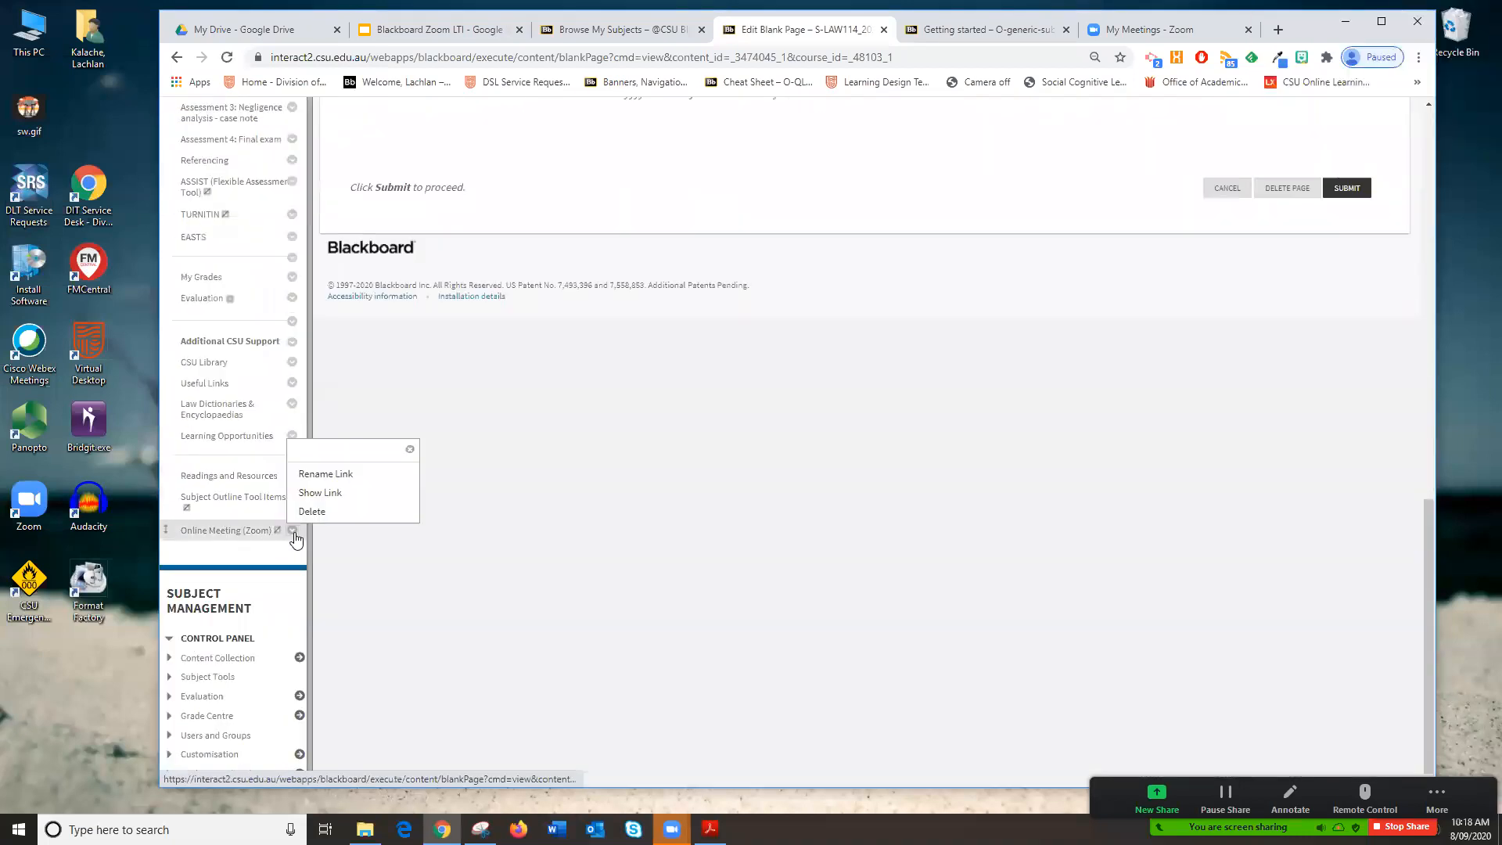
left_click(331, 494)
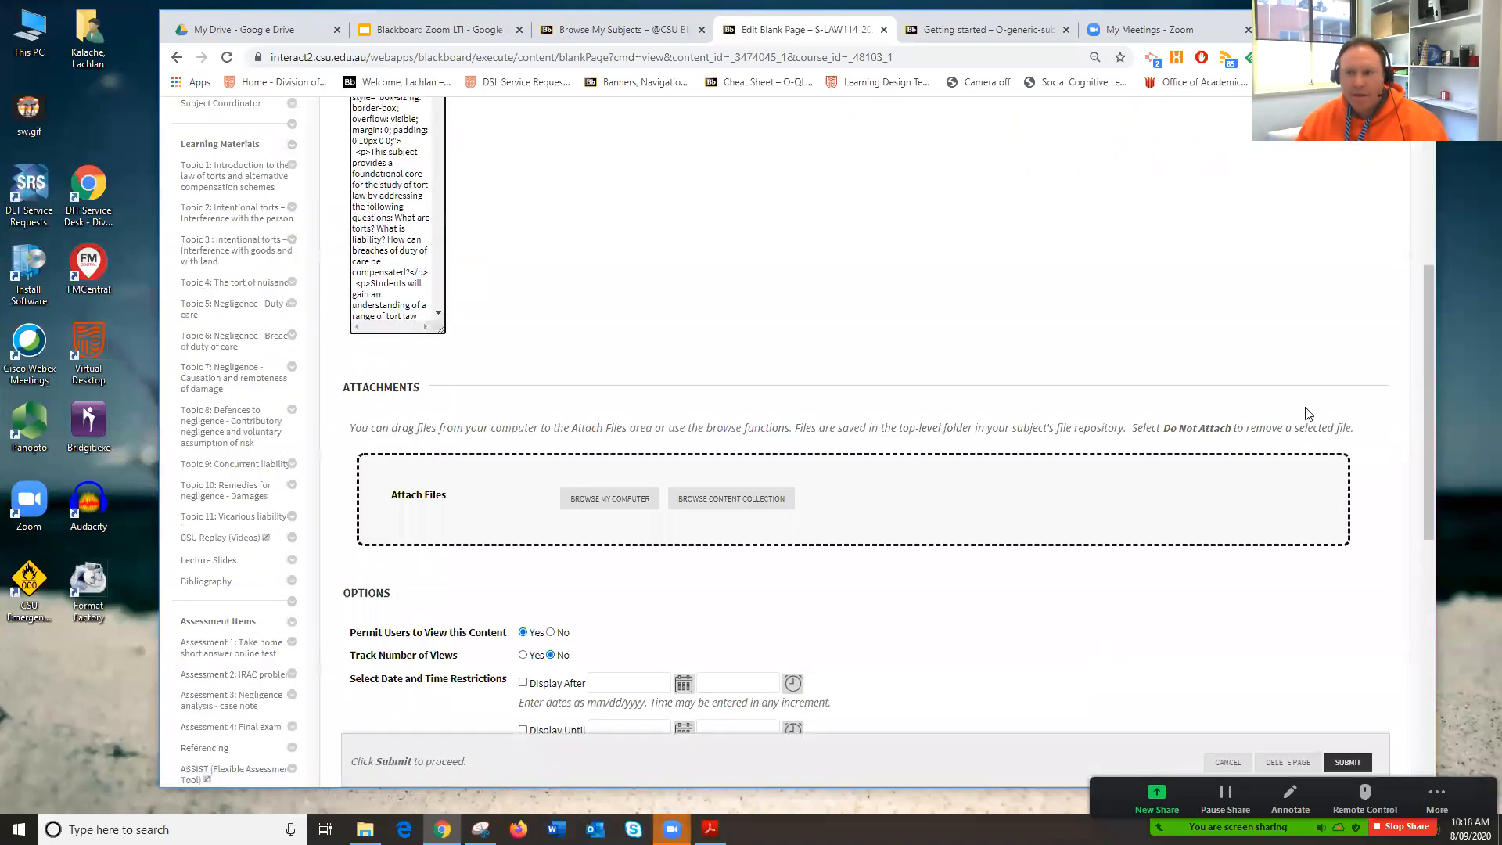
Enter Student Preview again and open Online Meeting (Zoom) from the subject menu
left_click(1249, 197)
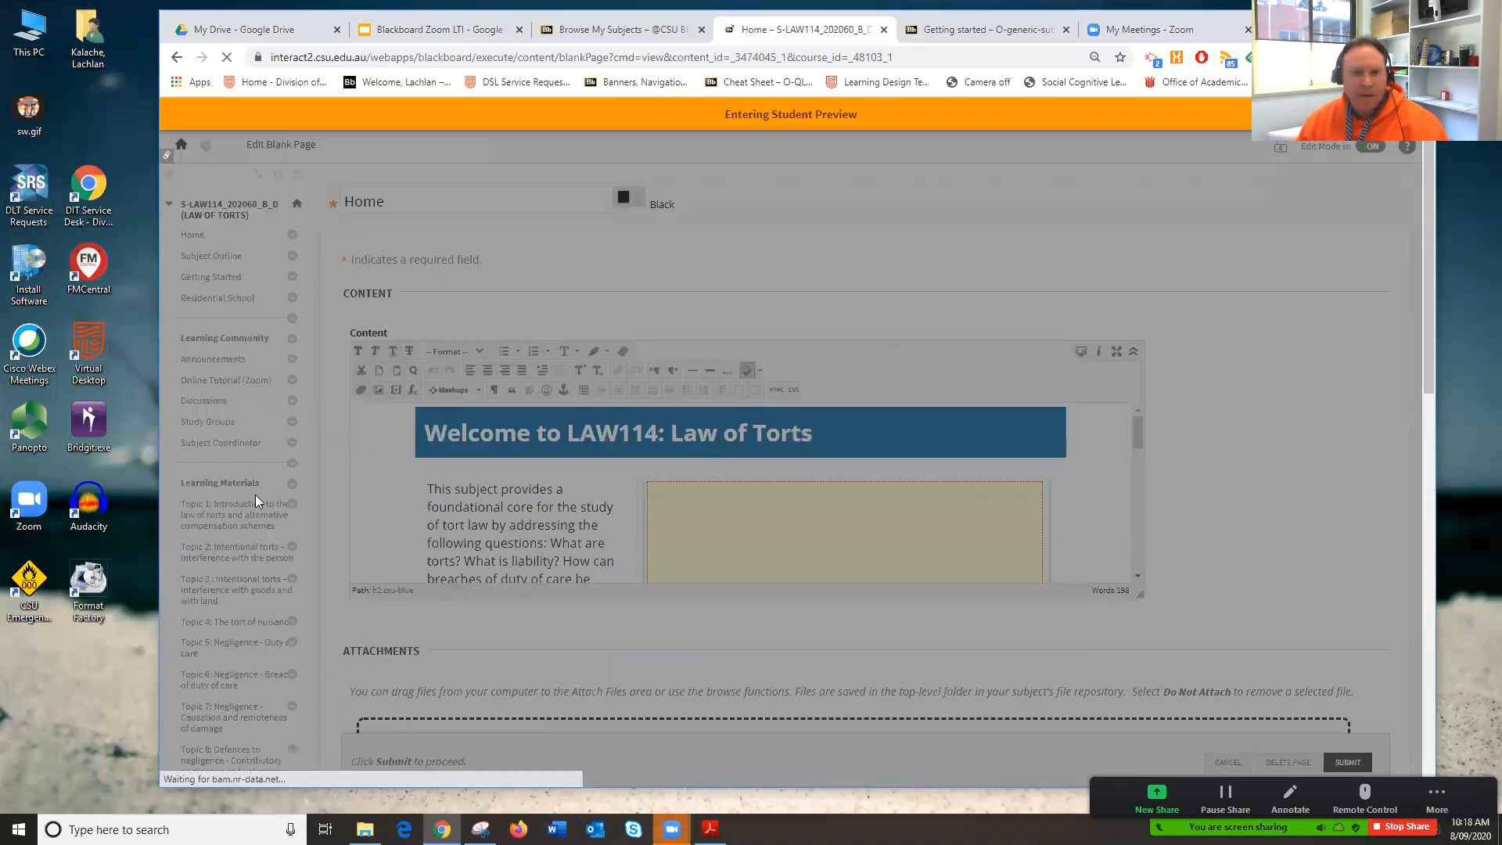
scroll(255, 501, "down", 6)
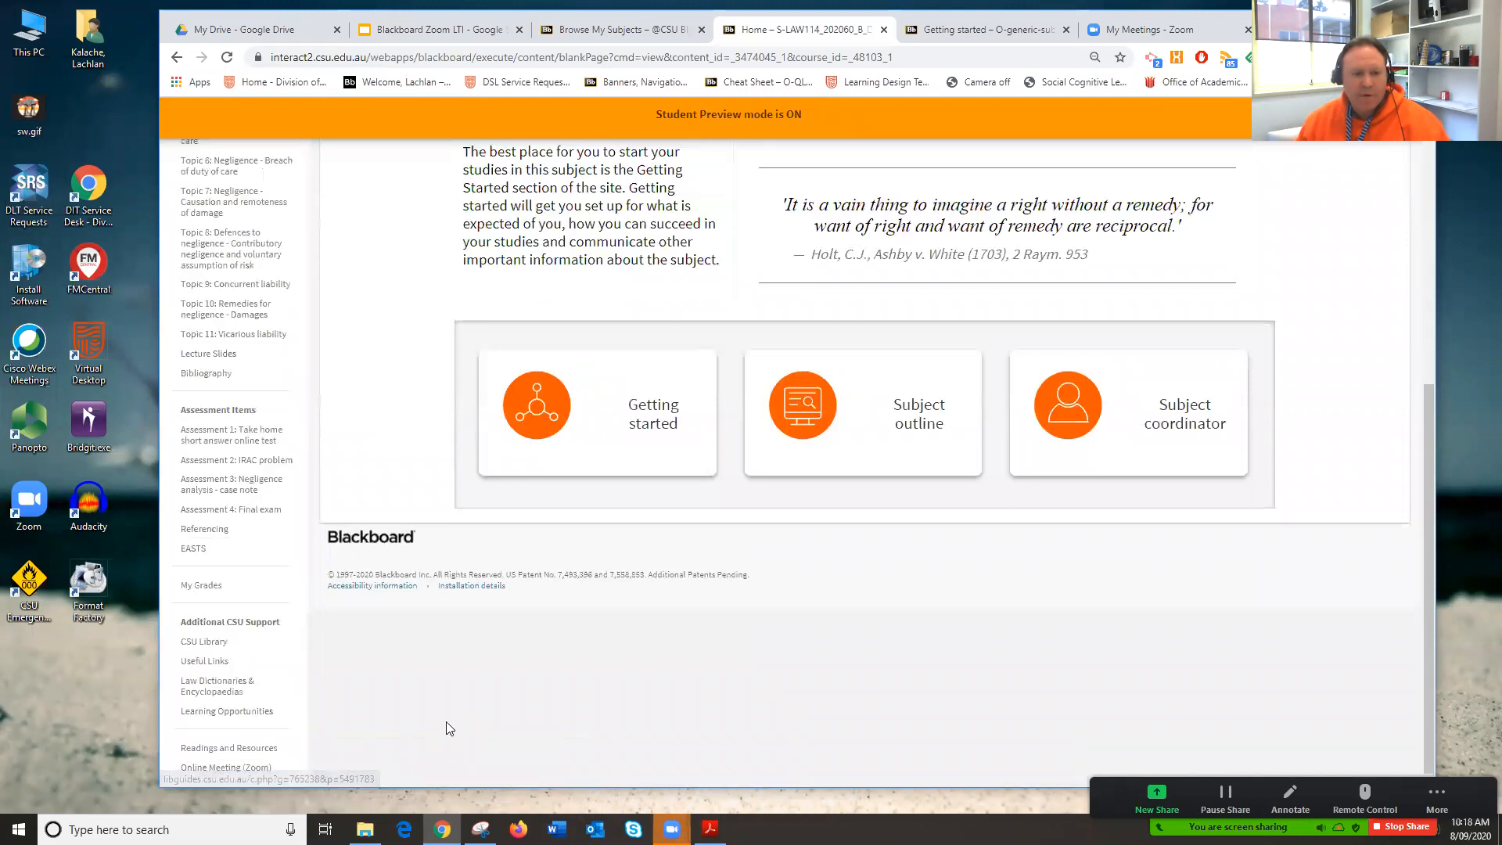
left_click(260, 769)
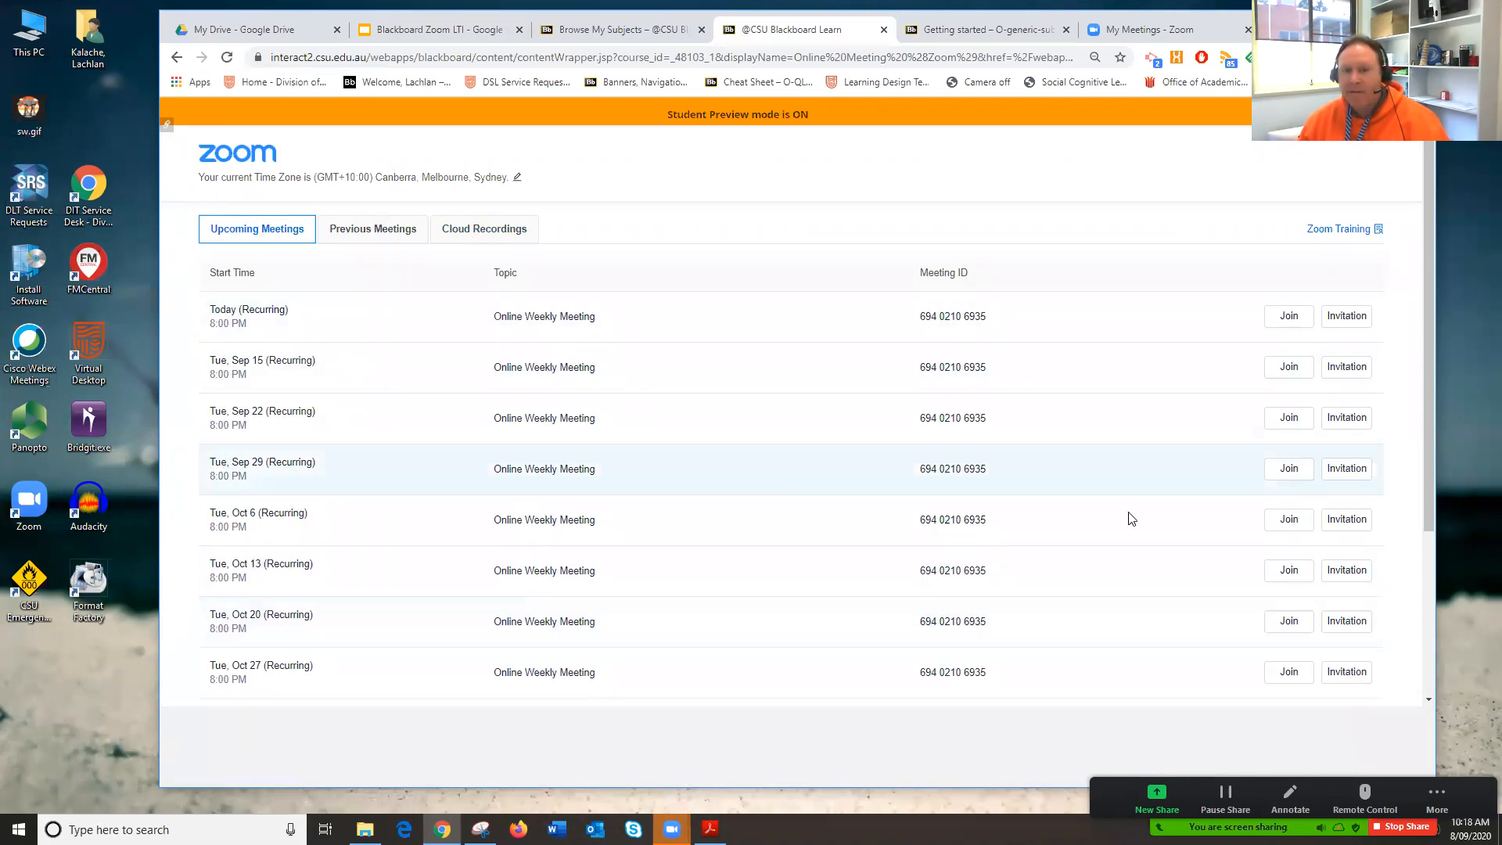
Read through the invitation for today's Online Weekly Meeting and close it without copying
left_click(1363, 320)
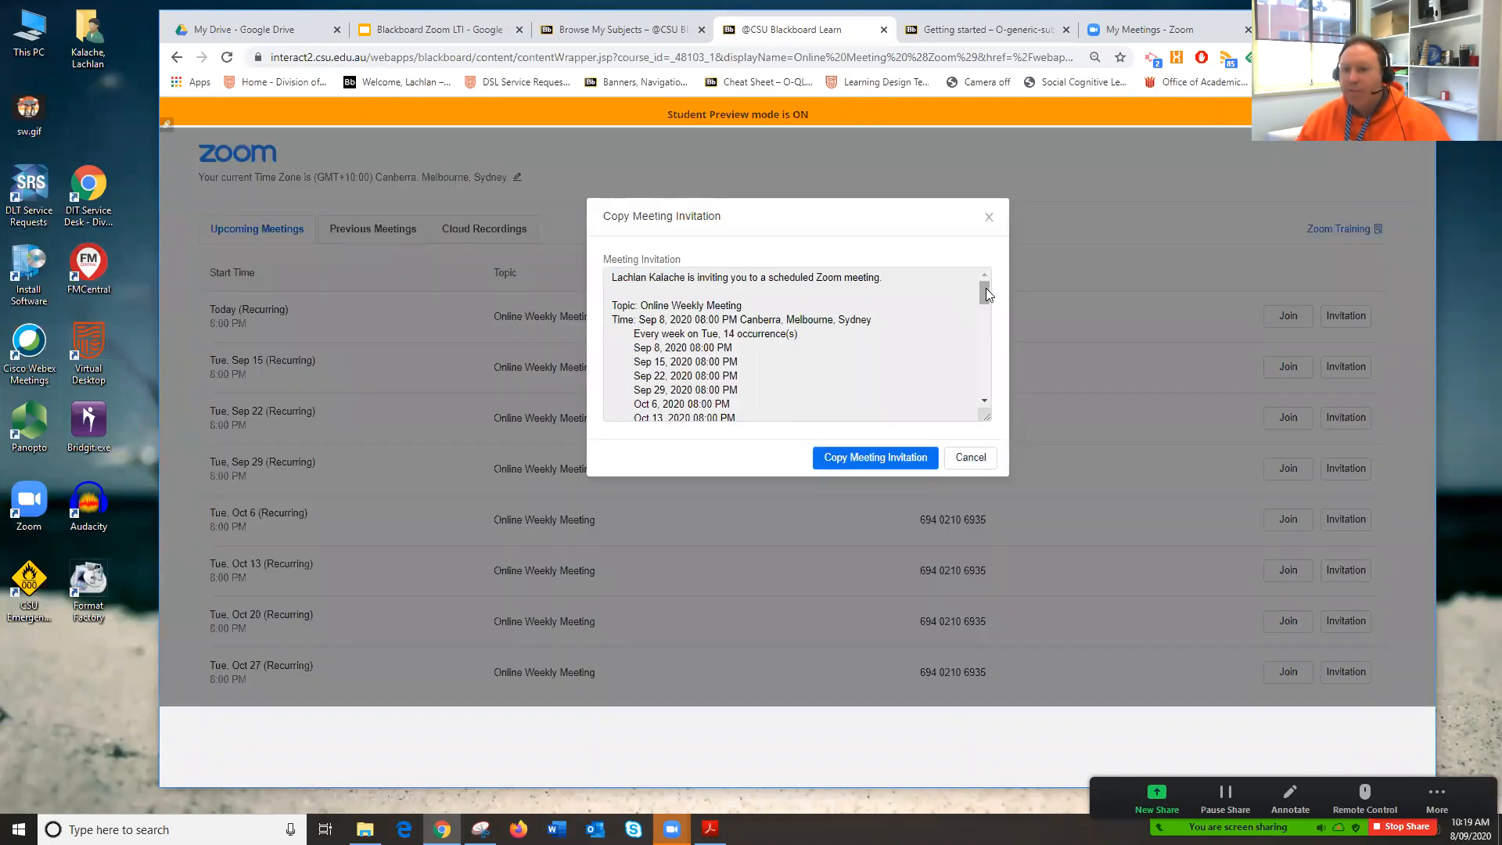
left_click_drag(984, 288, 985, 327)
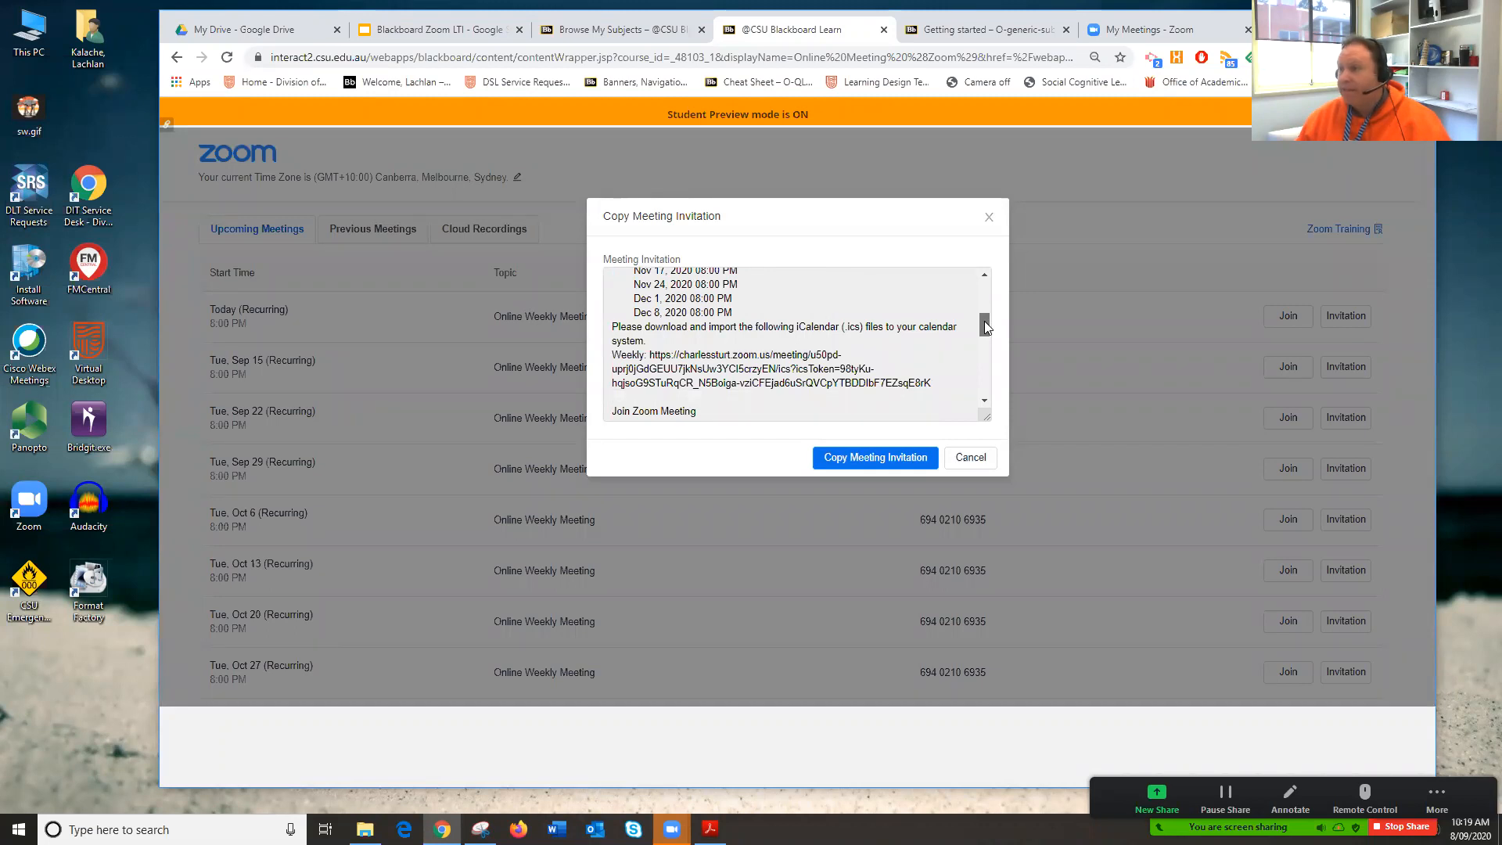
left_click_drag(985, 325, 987, 351)
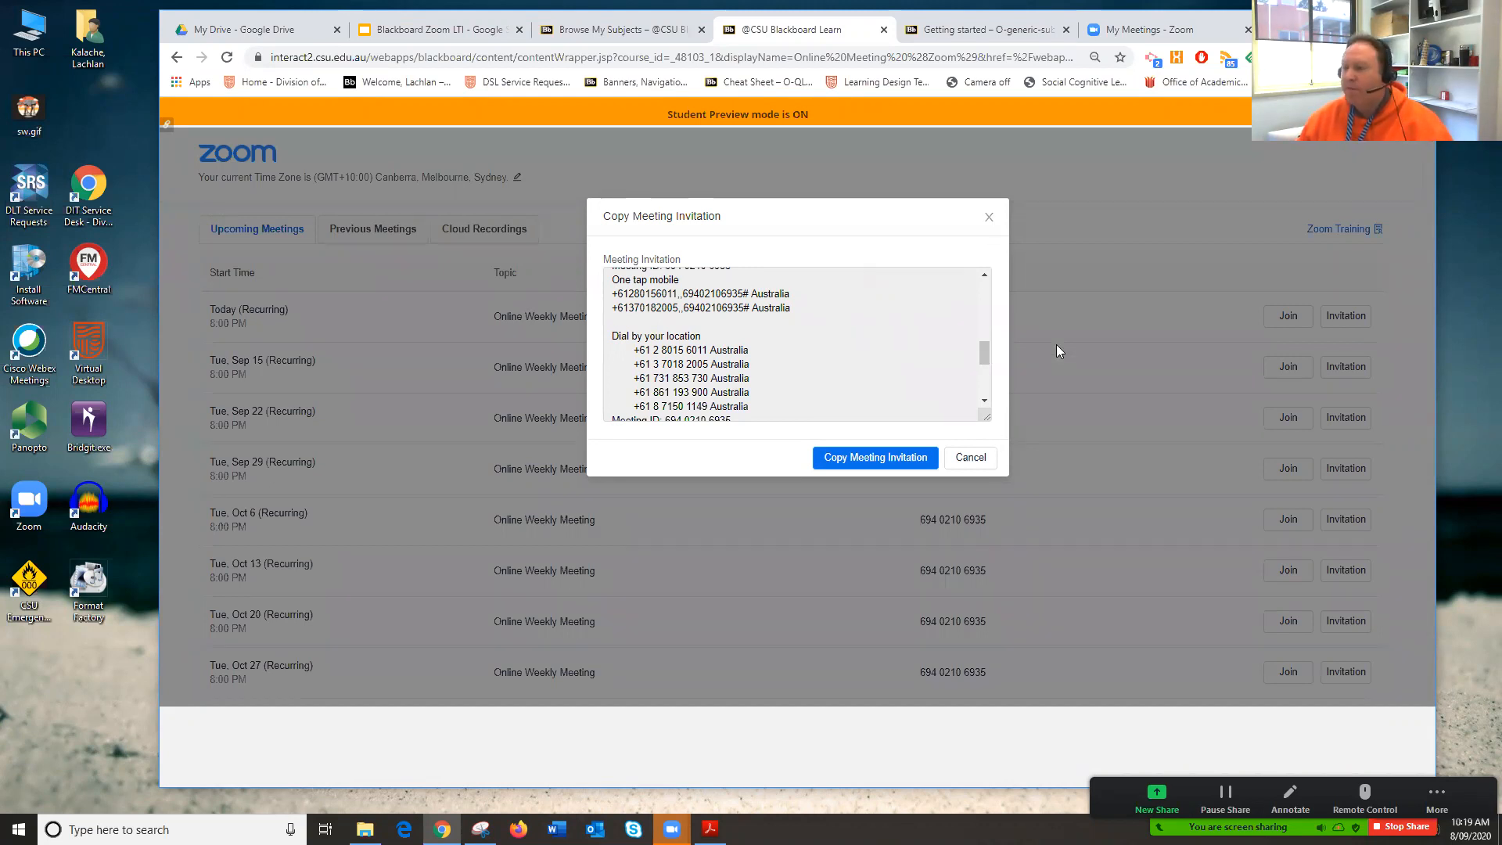
left_click(987, 216)
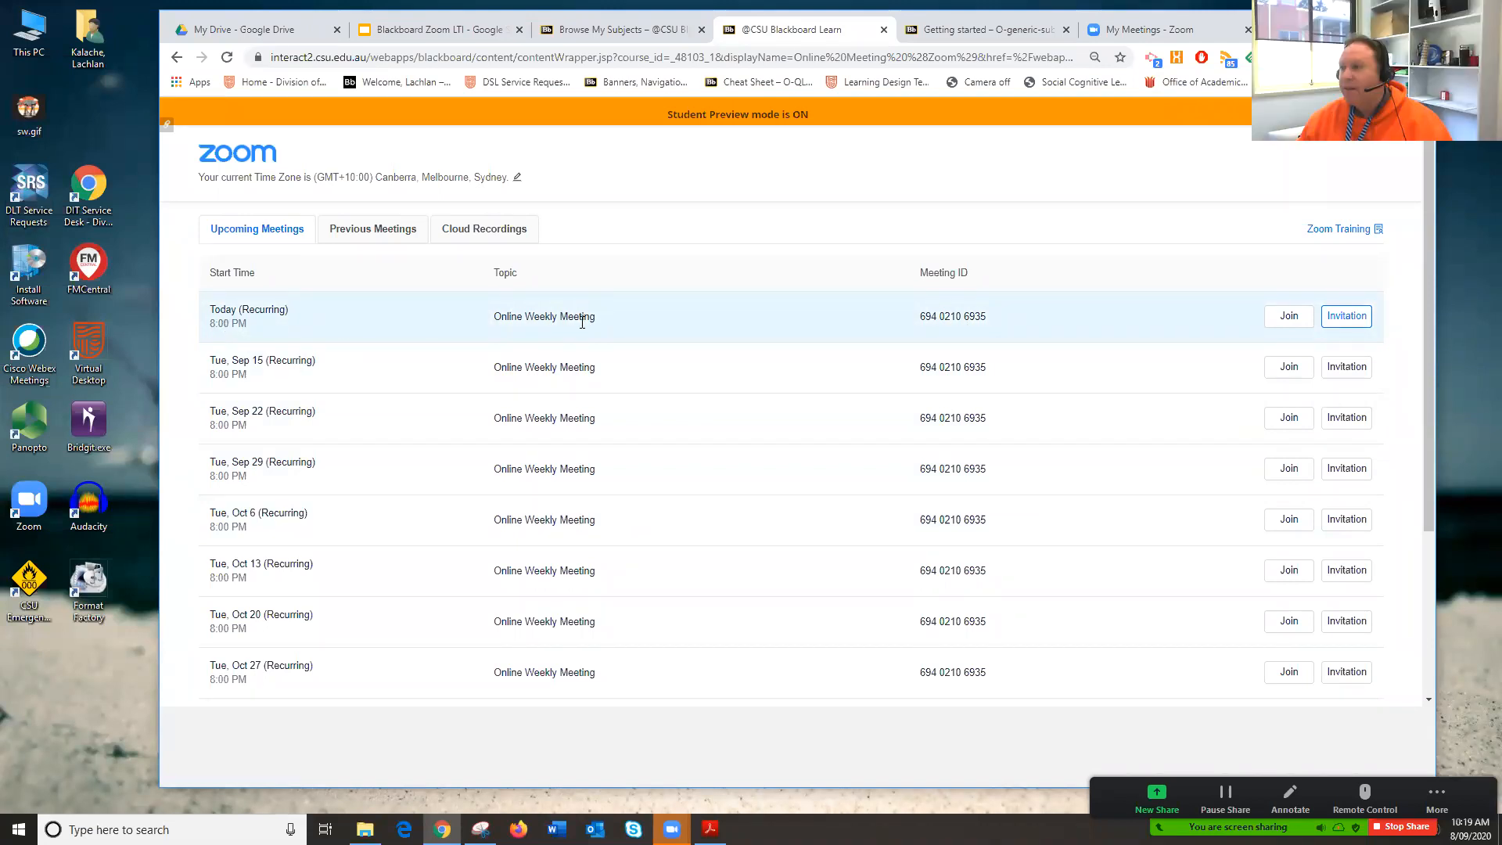
Check the previous meetings and open the cloud recording ABC123 Weekly Online Meeting *sample*
left_click(370, 233)
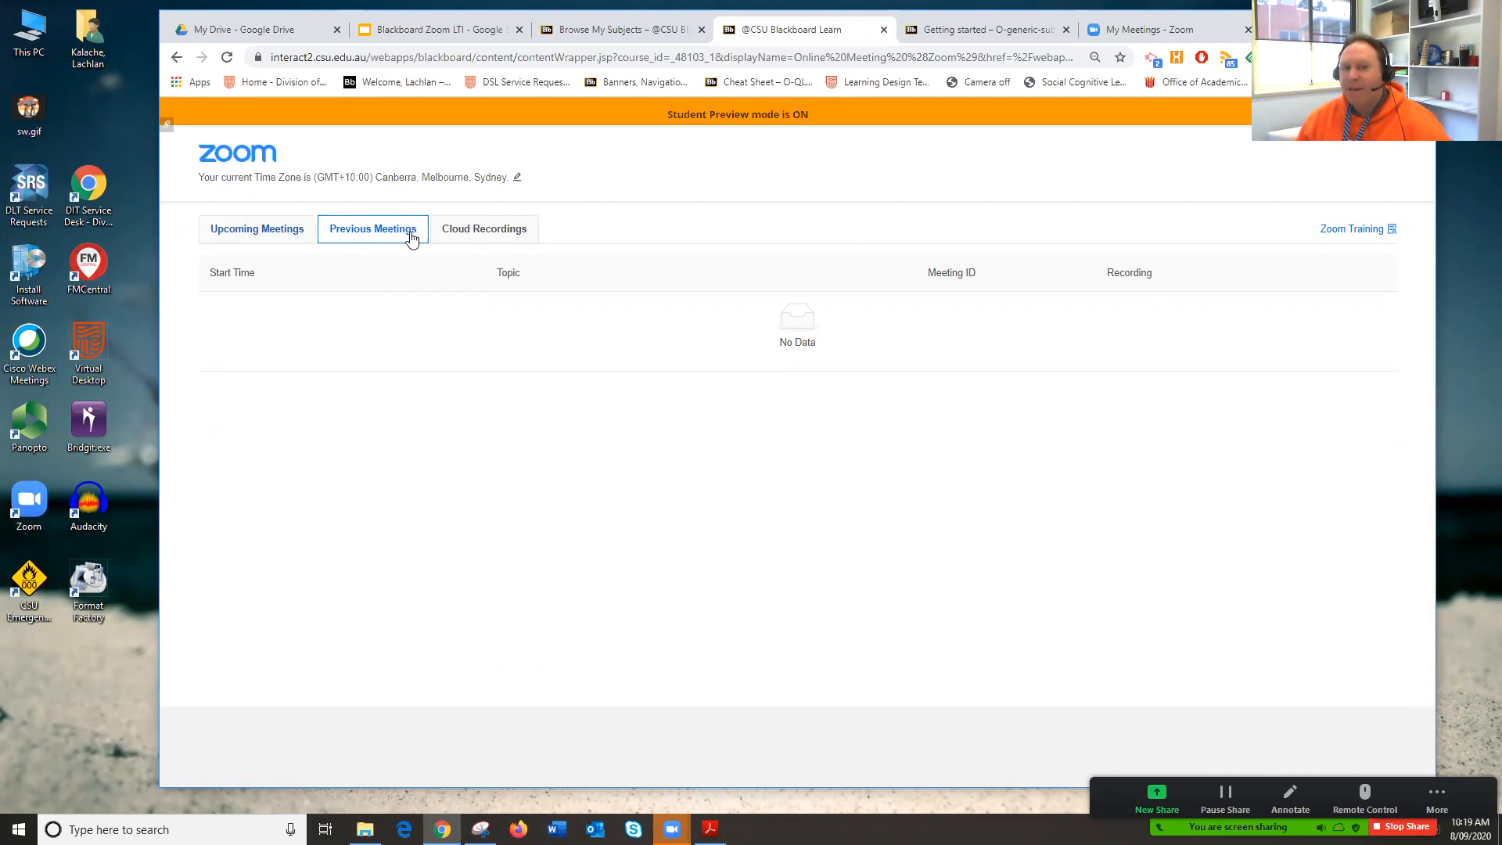
left_click(467, 239)
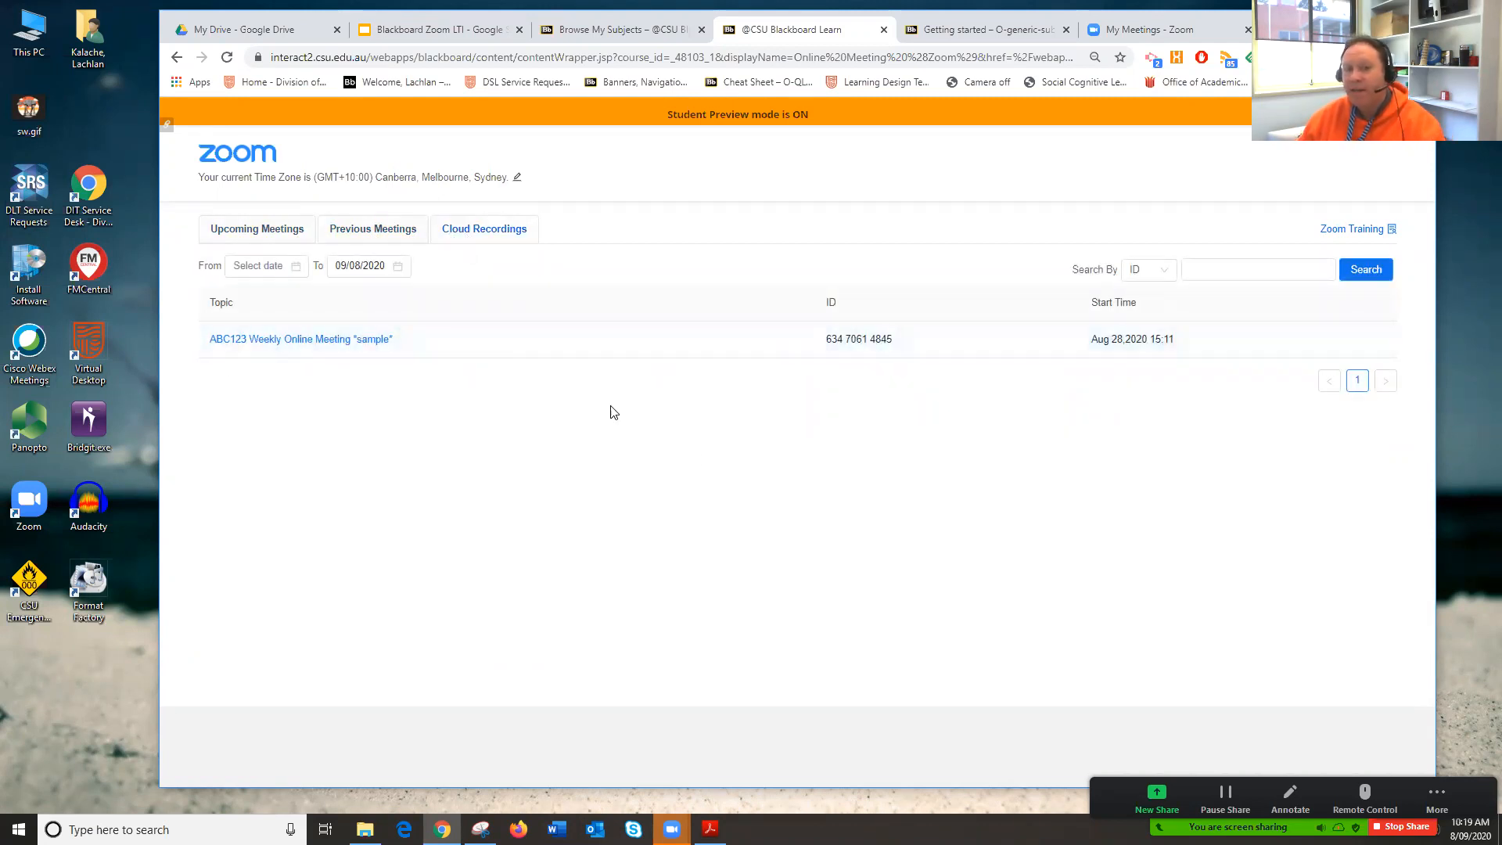
left_click(349, 339)
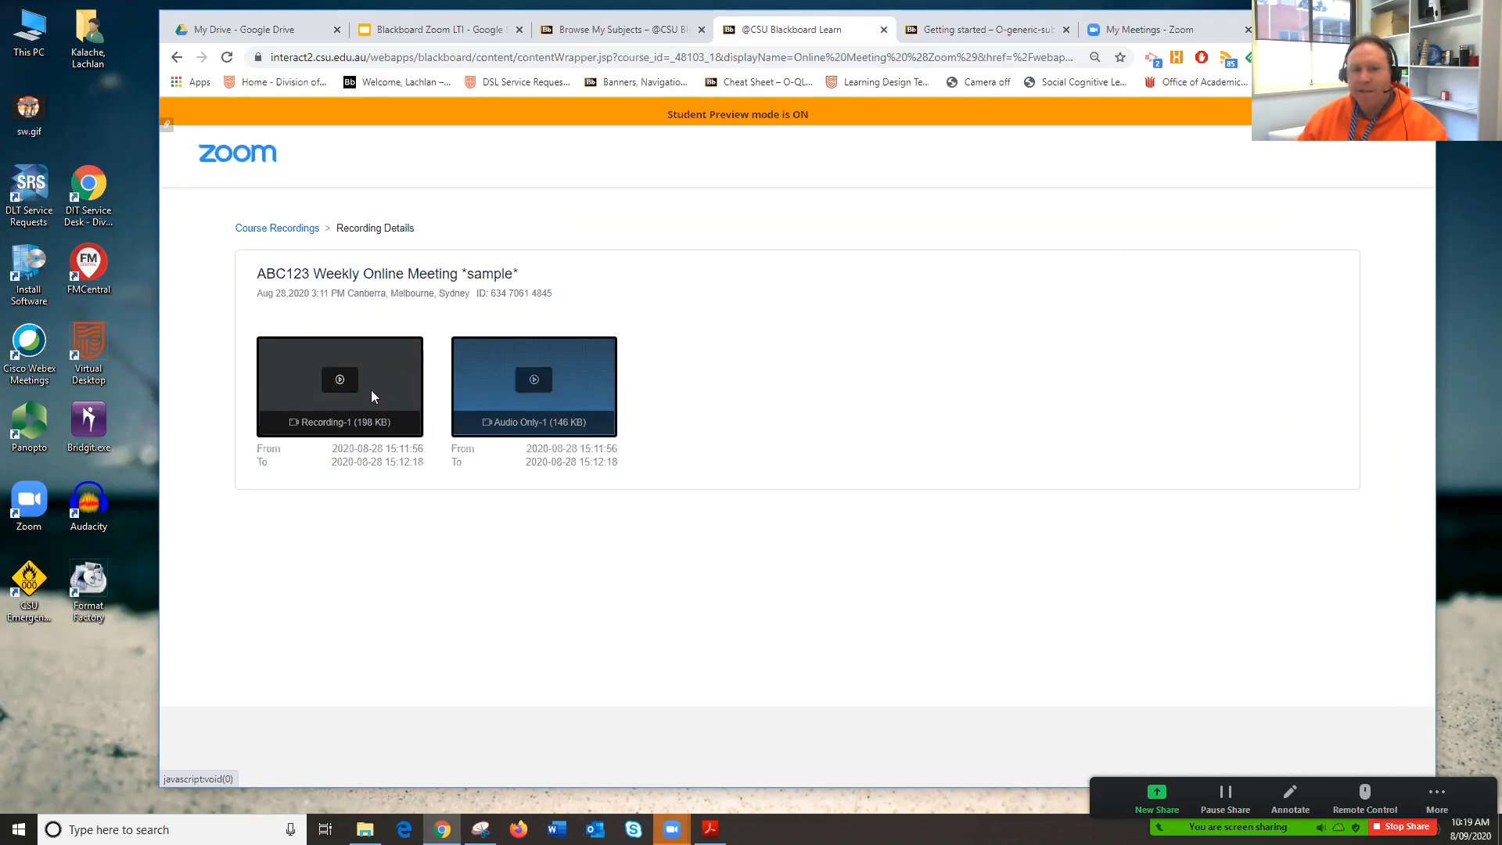
Open Recording-1 of the sample meeting, play it briefly and pause it
left_click(344, 391)
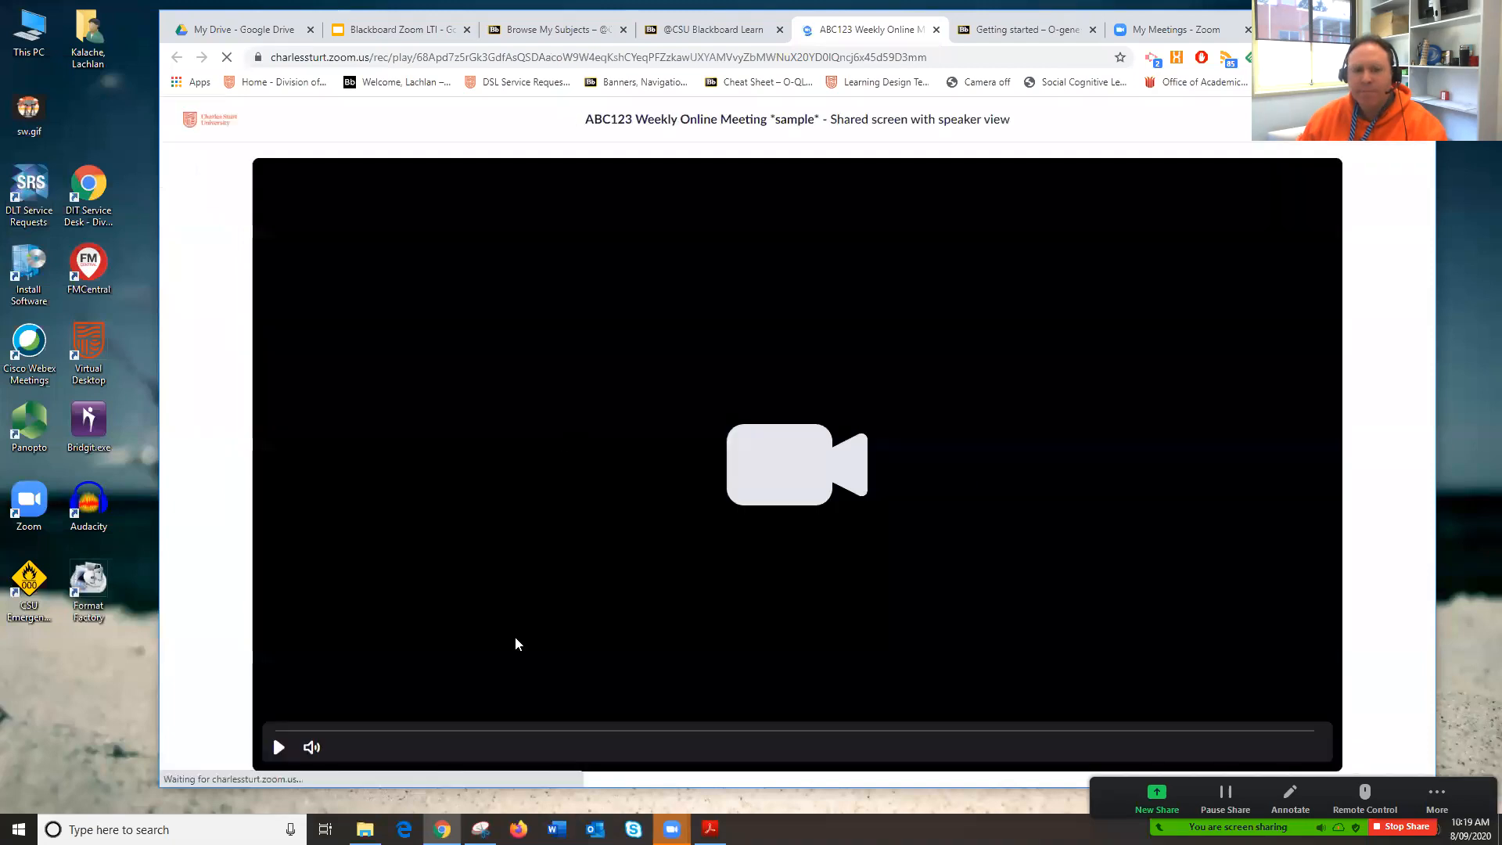
left_click(278, 747)
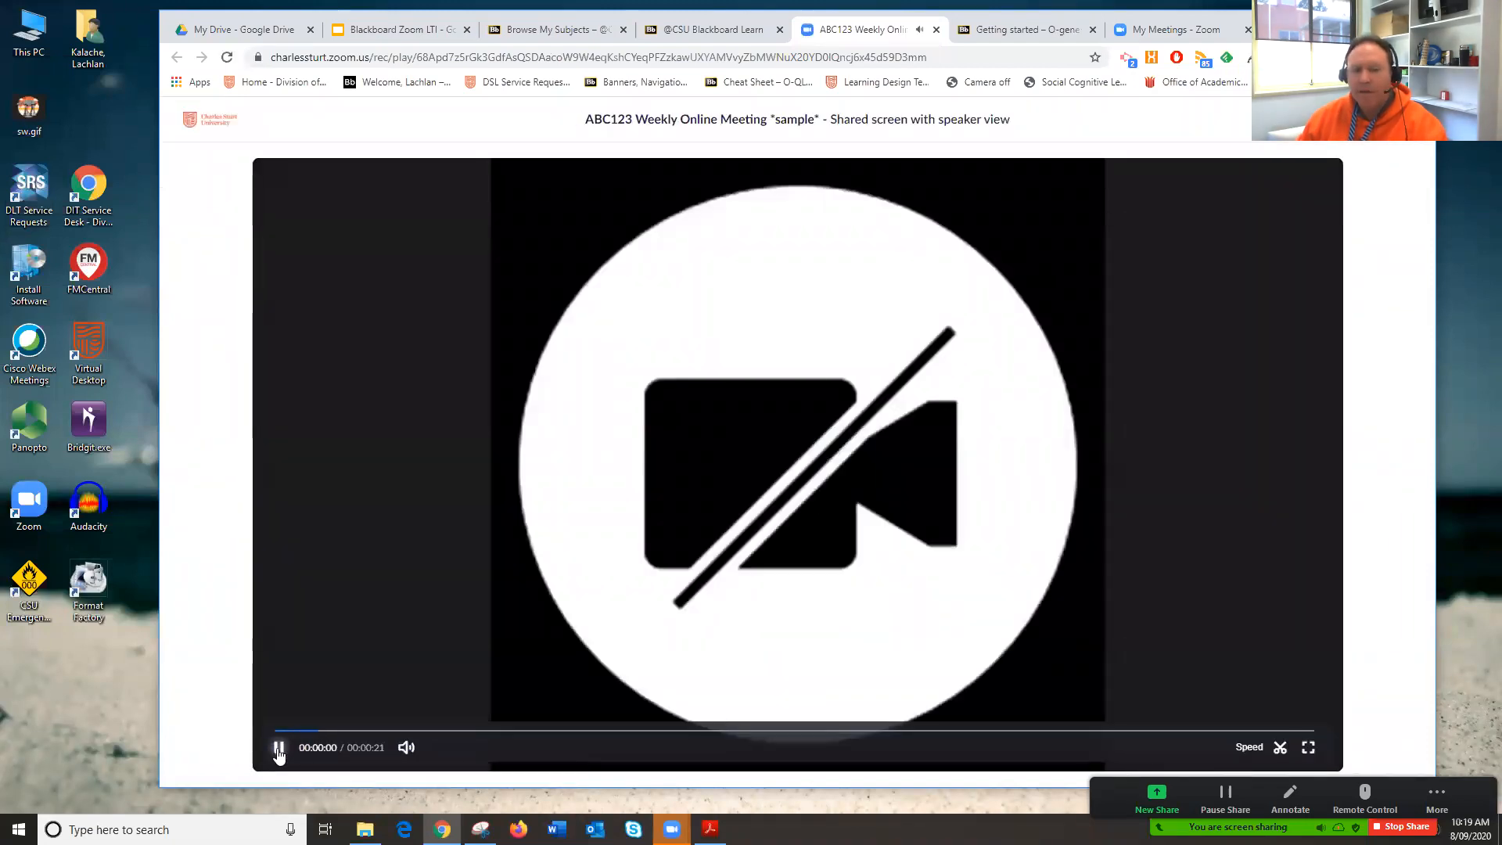
left_click(278, 748)
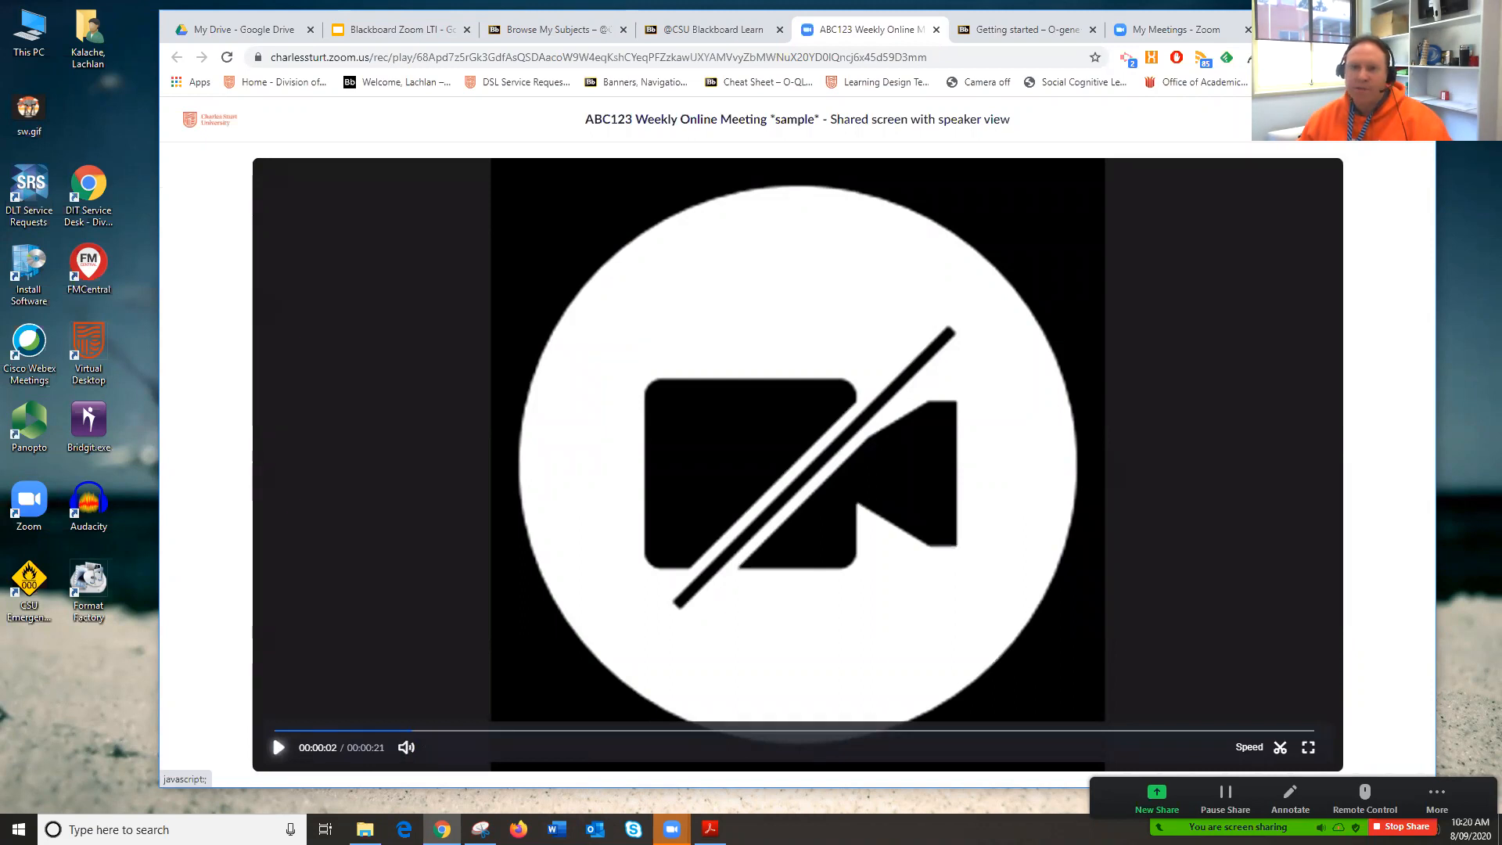
Reload the upcoming meetings on the Zoom web portal to check for the new weekly meeting, and return to the Blackboard recording details
left_click(718, 28)
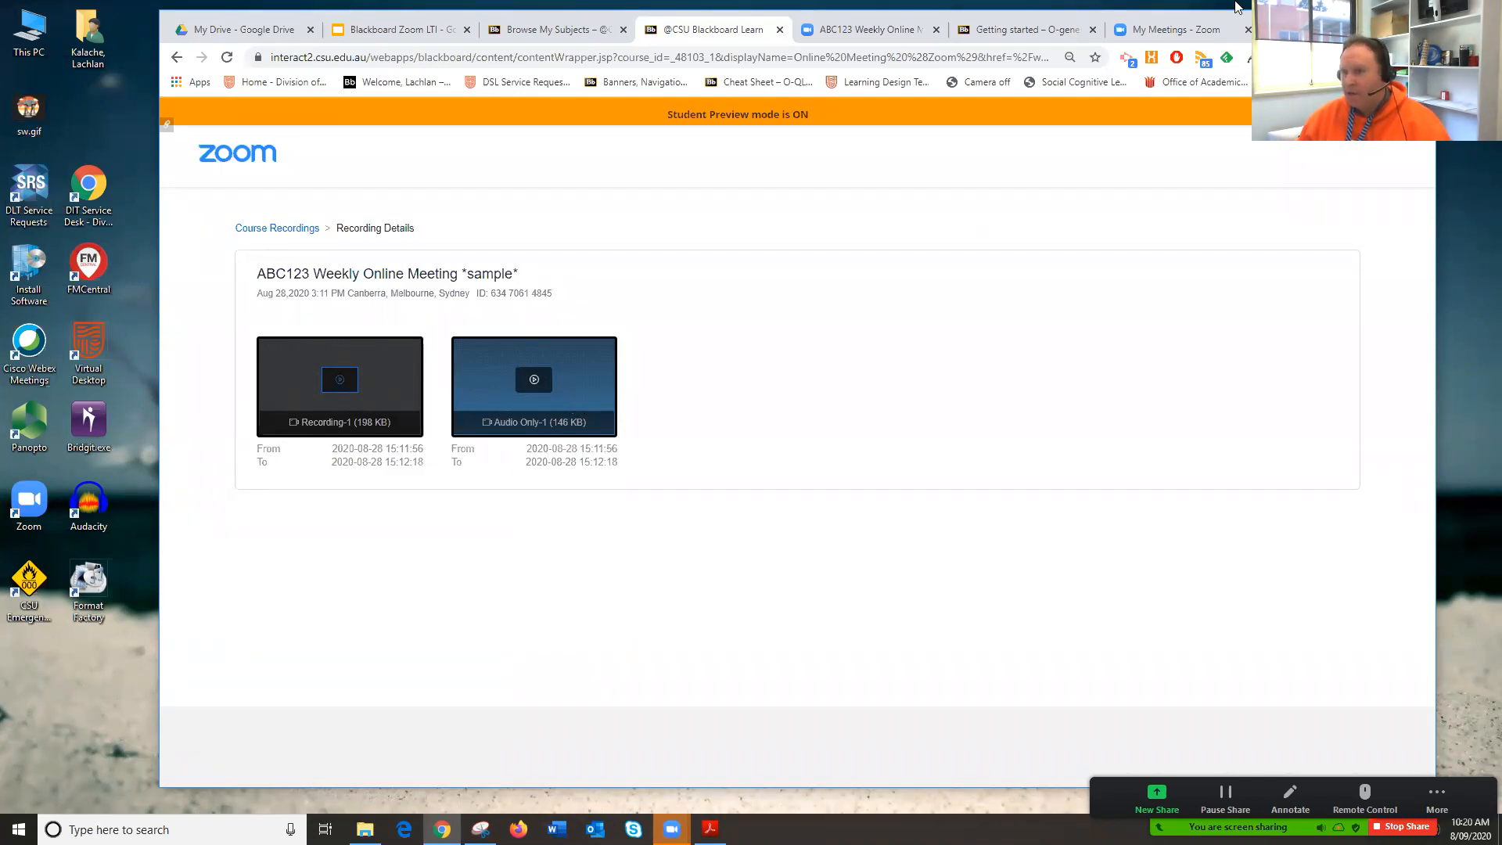
left_click(1161, 33)
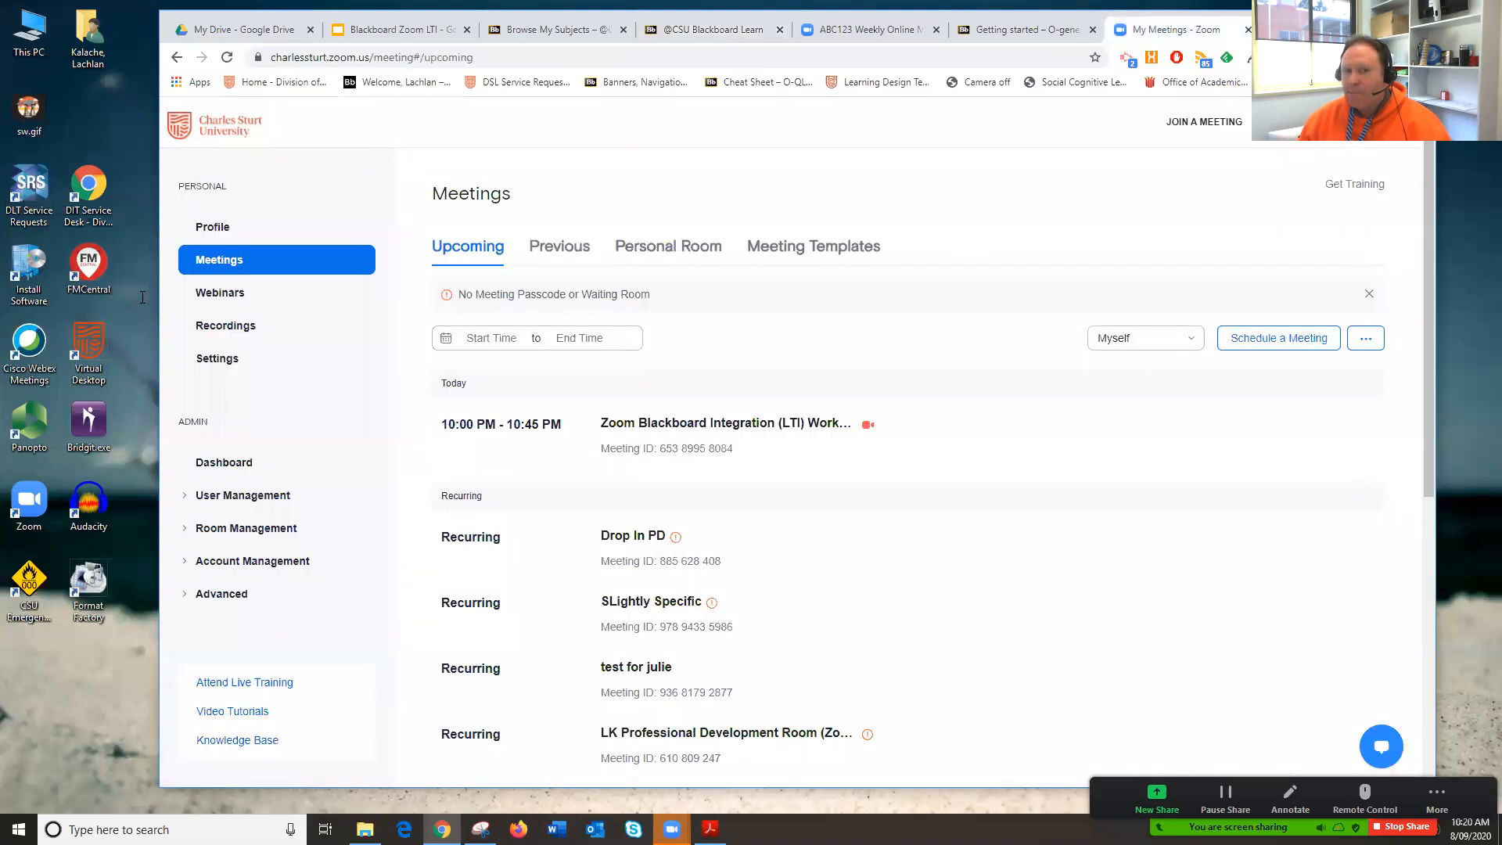
left_click(196, 266)
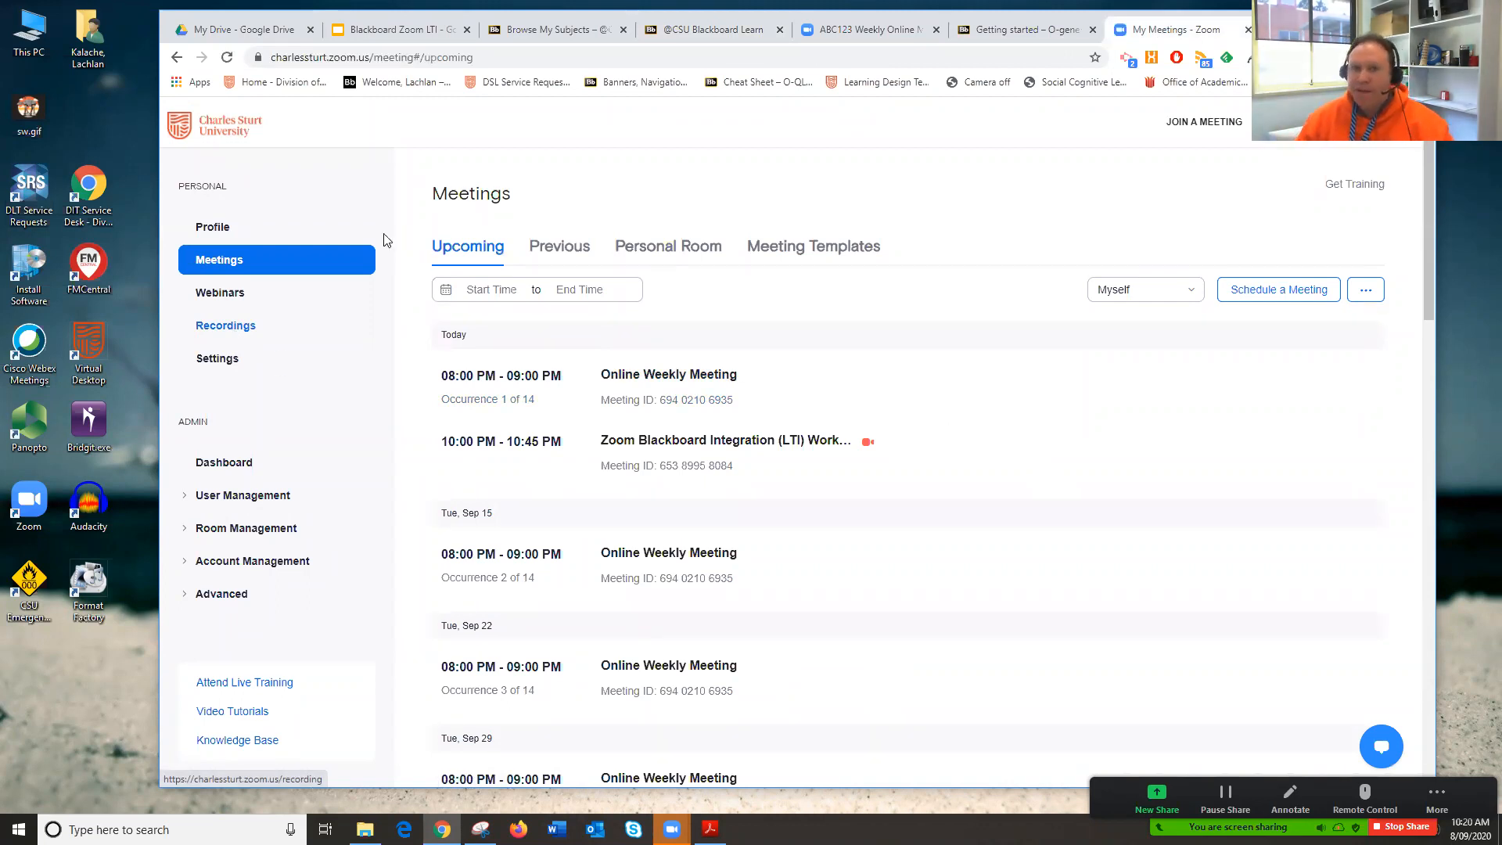
left_click(701, 34)
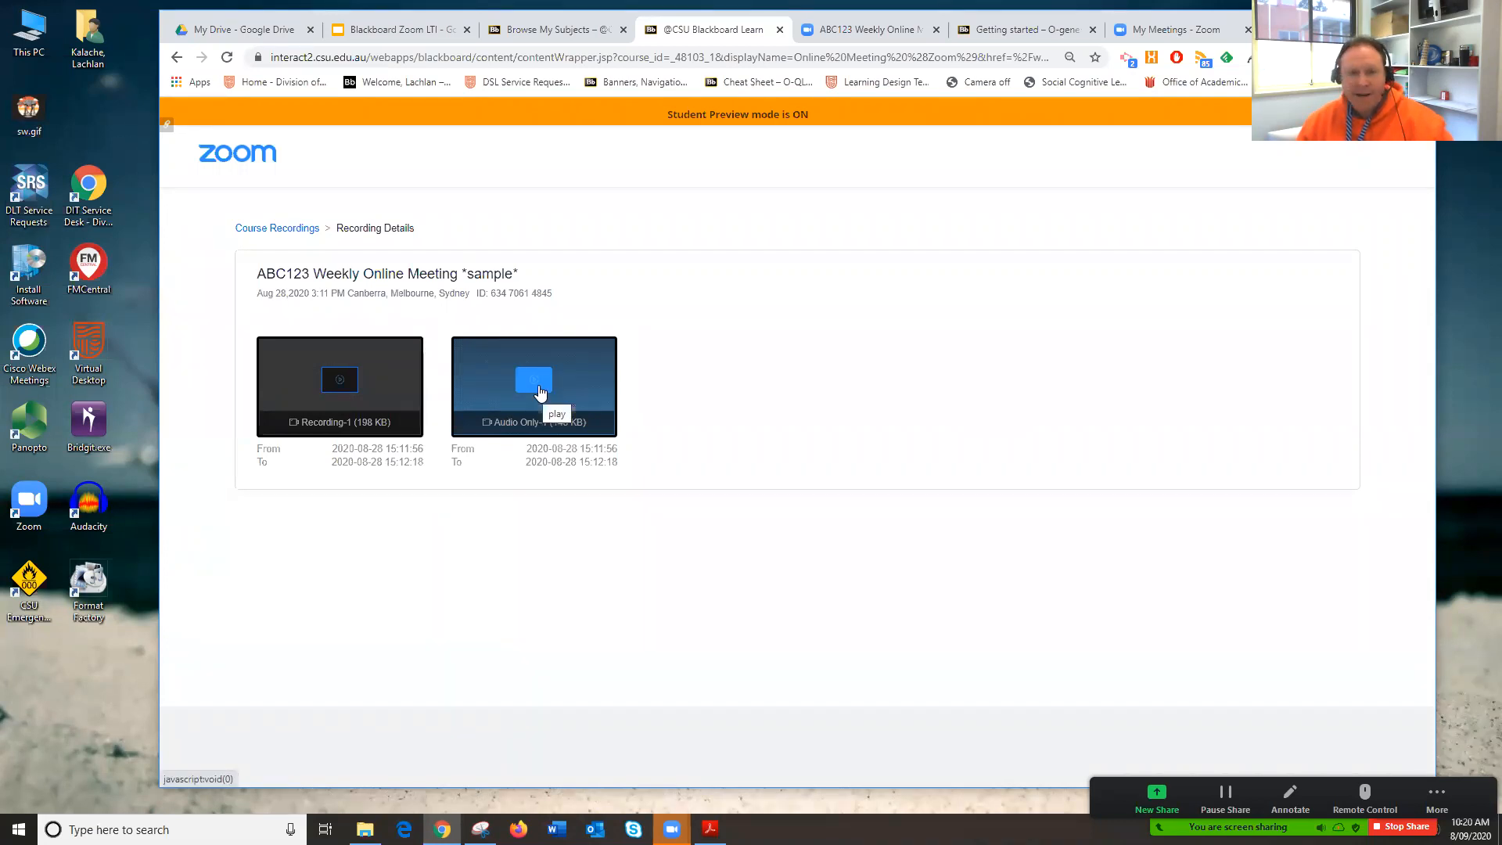
Go back to the upcoming meetings list, exit Student Preview, and widen the browser window
left_click(176, 57)
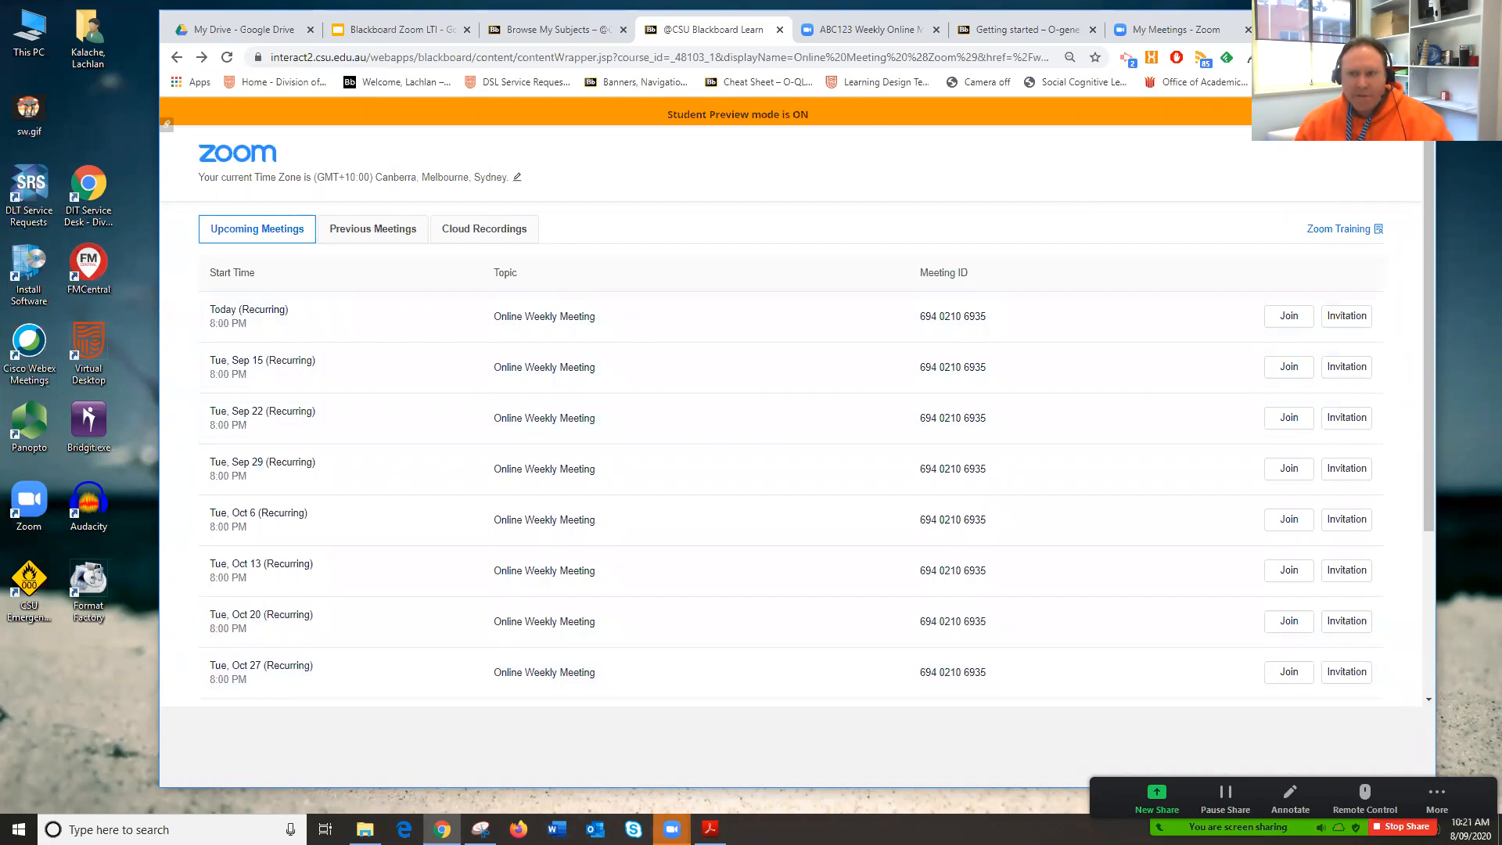
left_click(1386, 115)
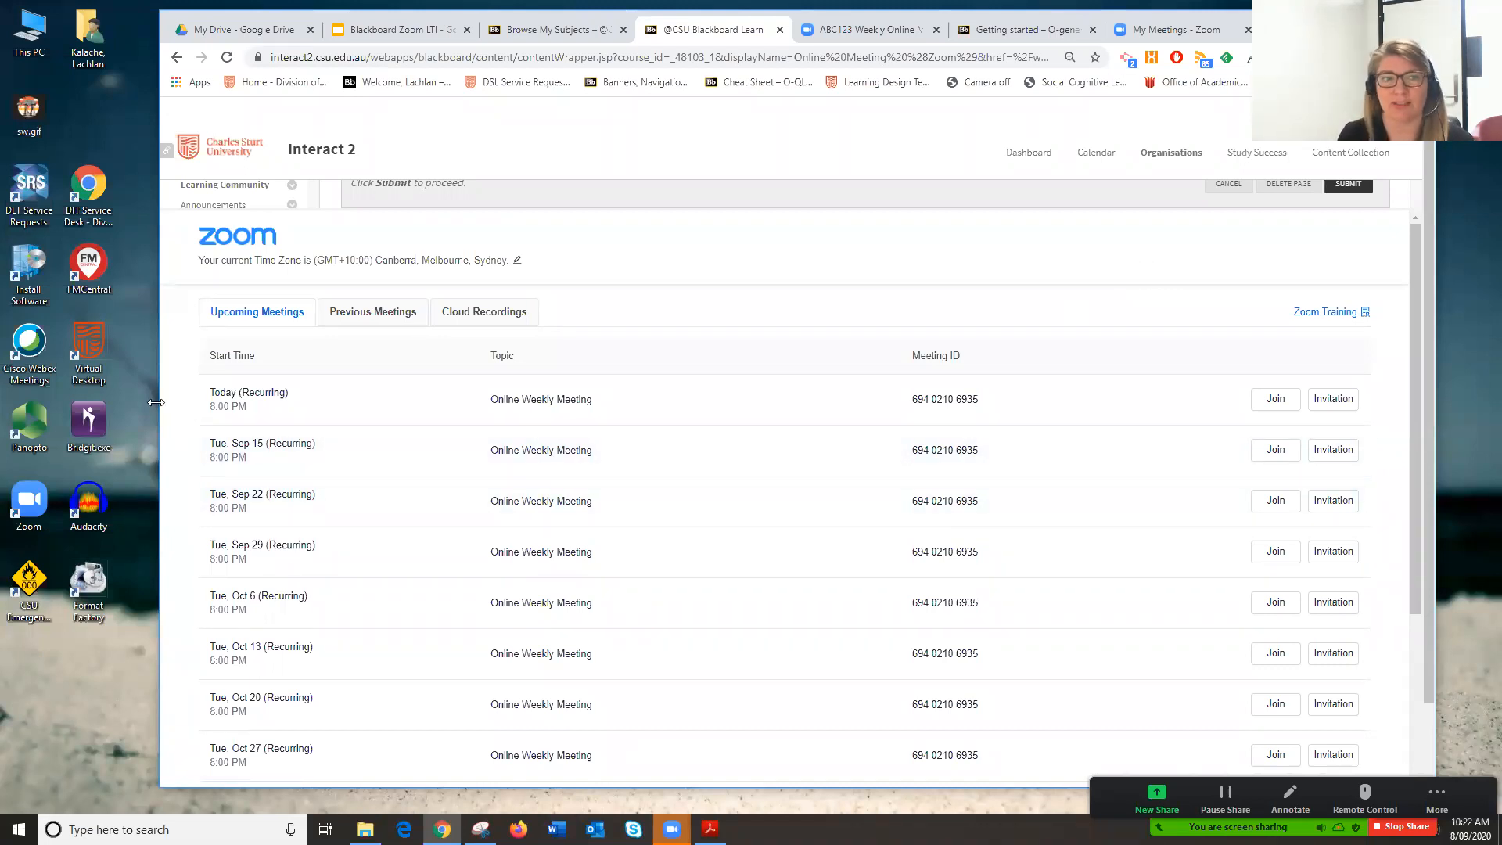
left_click_drag(156, 402, 14, 406)
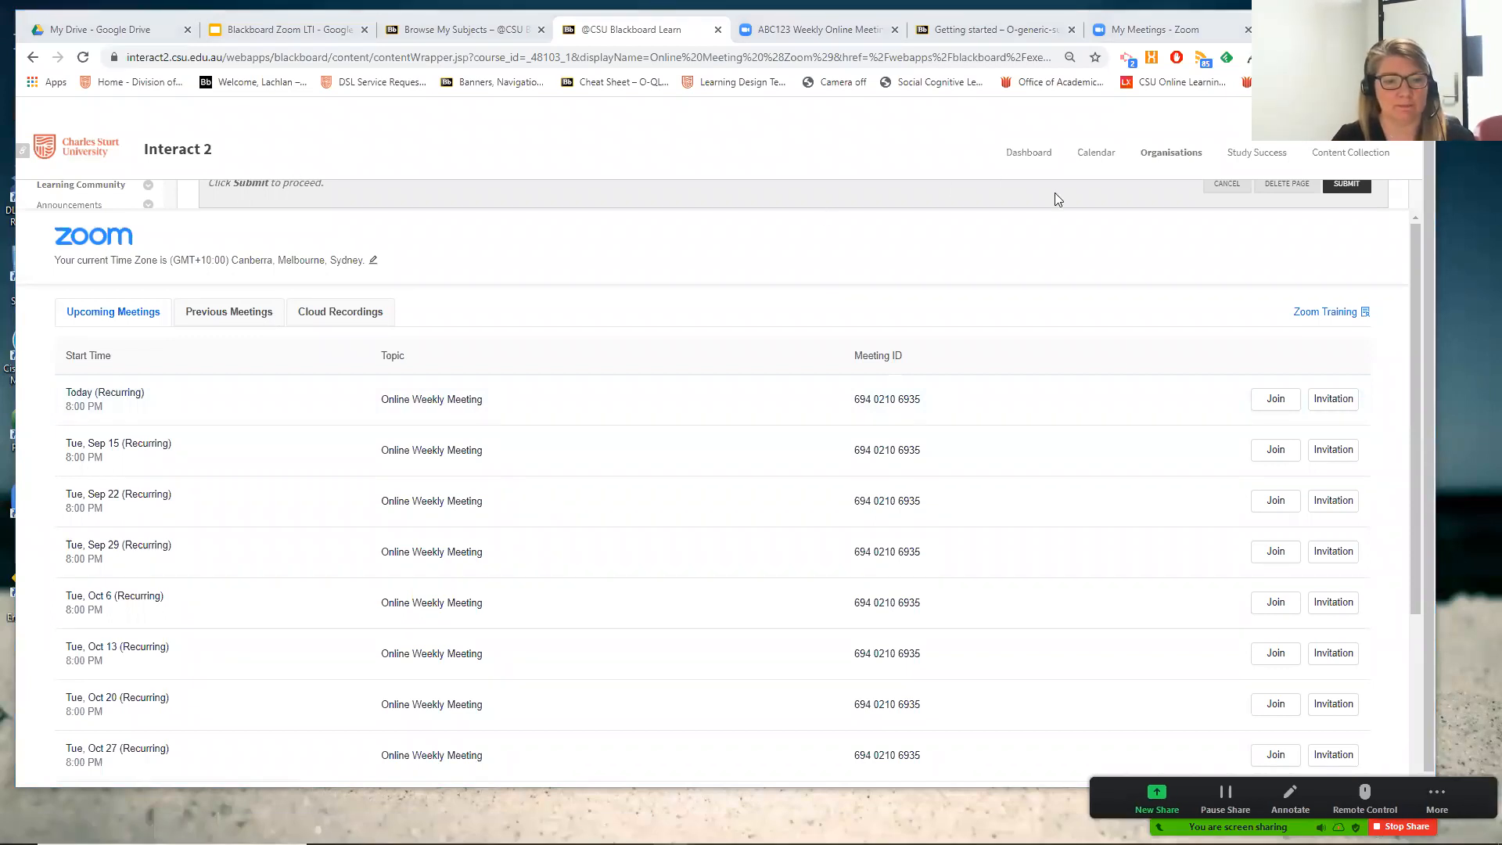
left_click(33, 65)
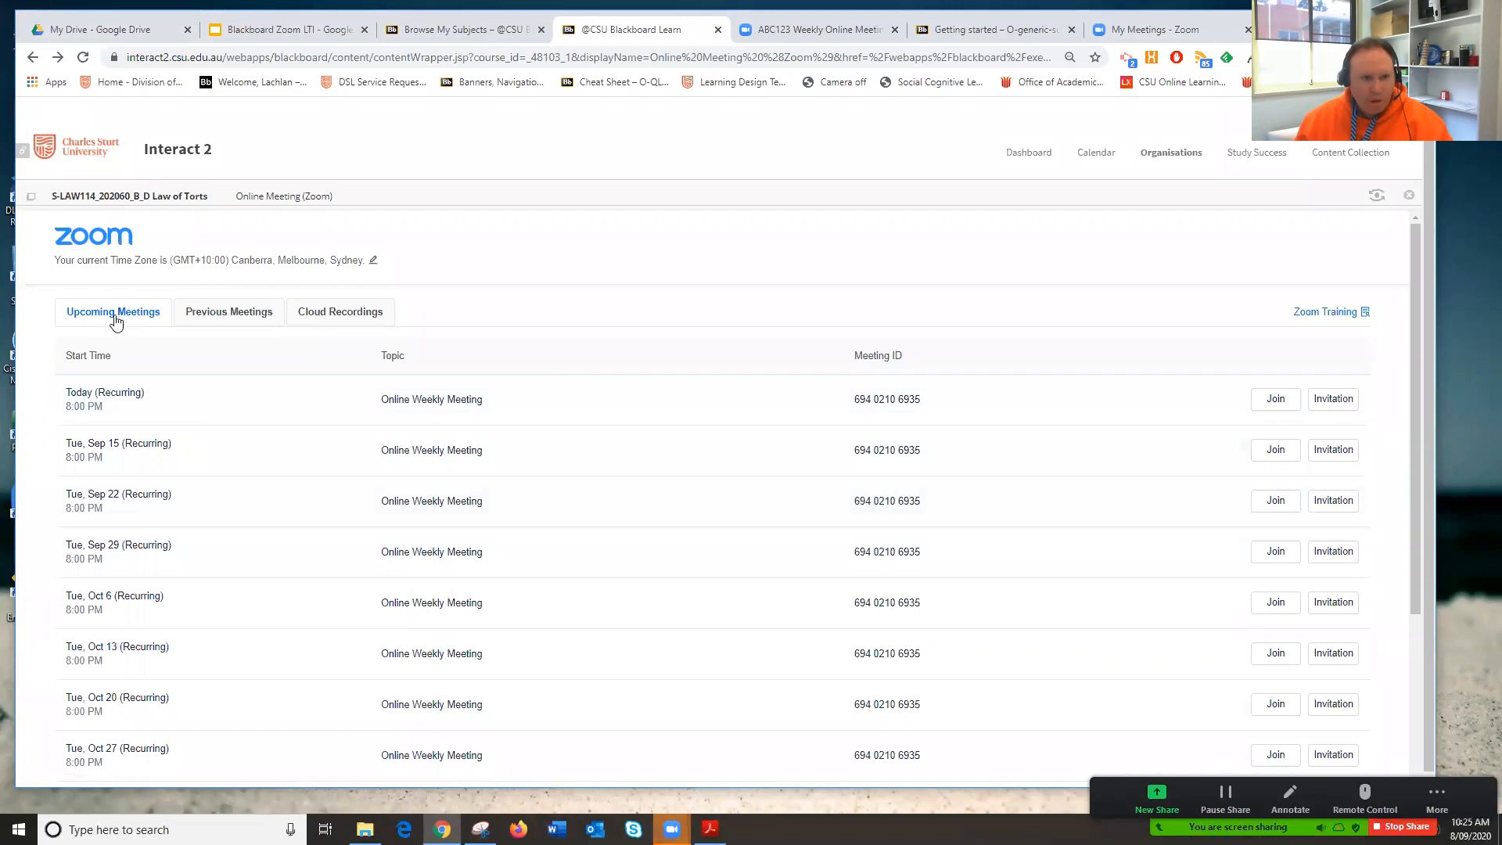
Return to the Law of Torts subject and reopen Online Meeting (Zoom) in the instructor view
left_click(100, 198)
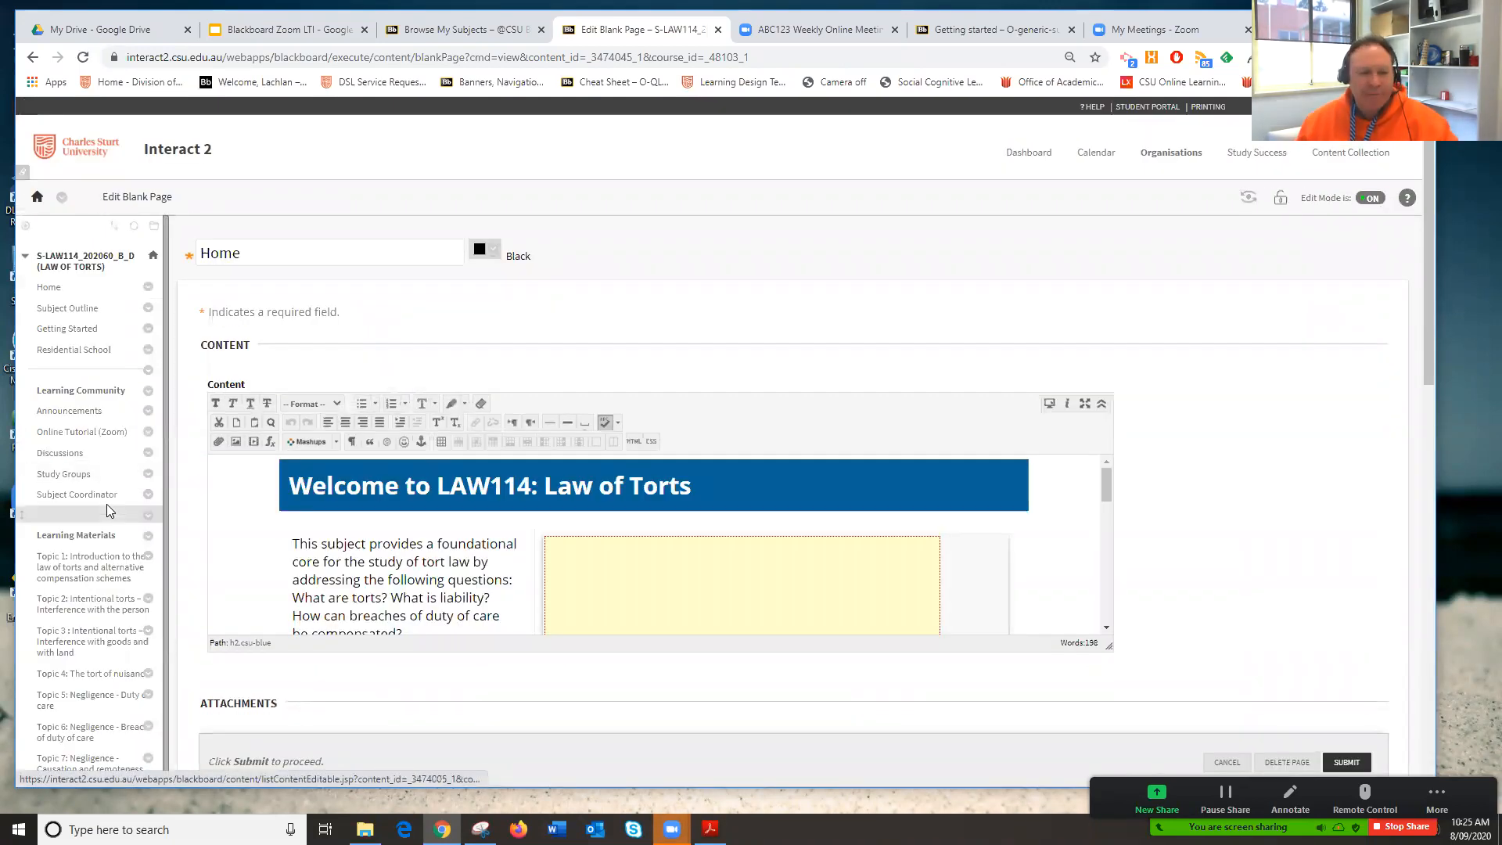
scroll(106, 504, "down", 1)
scroll(106, 507, "down", 7)
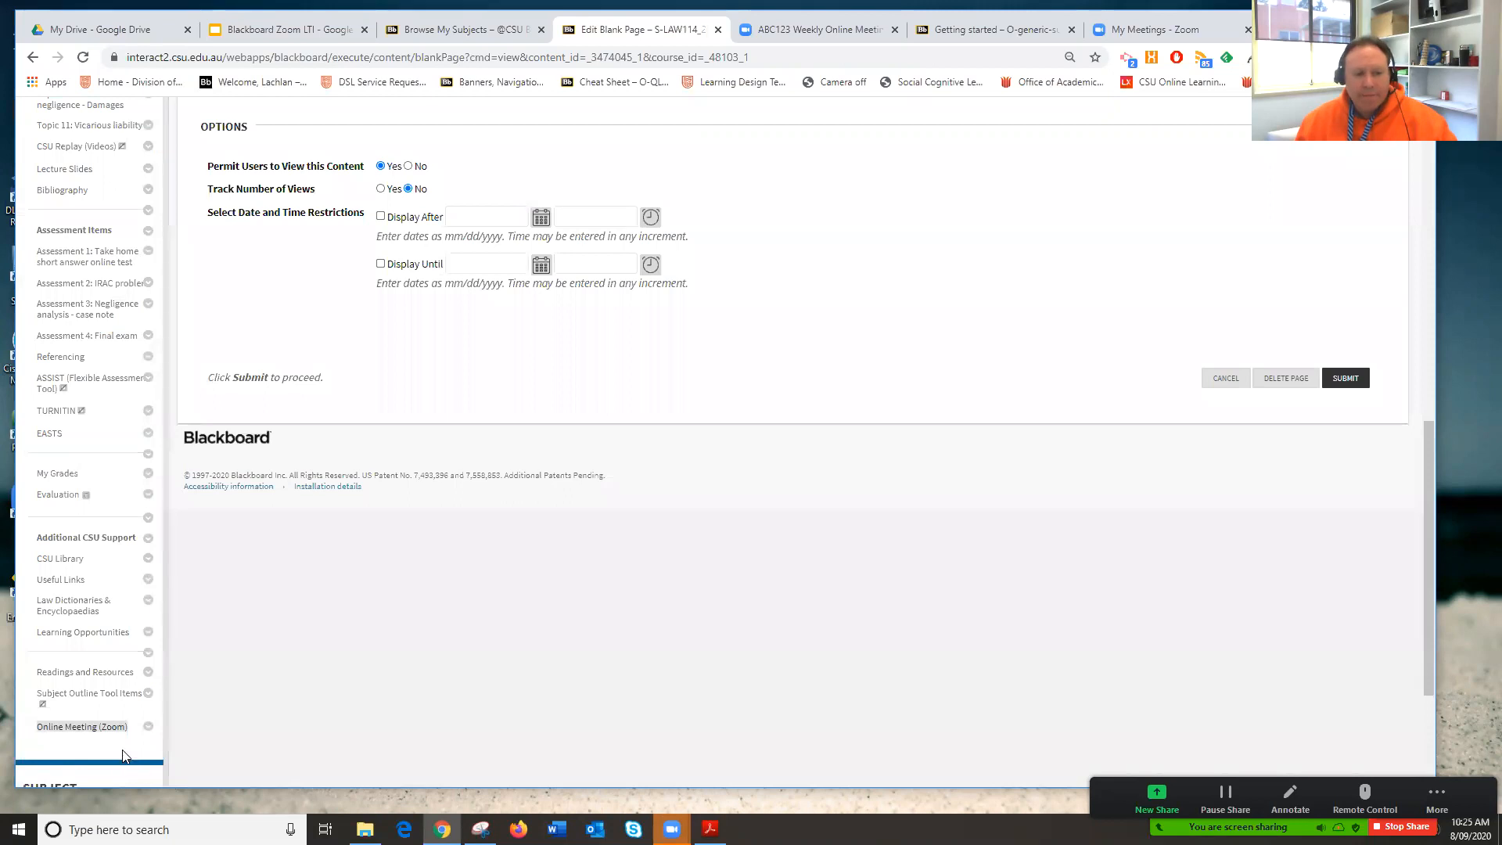
left_click(70, 727)
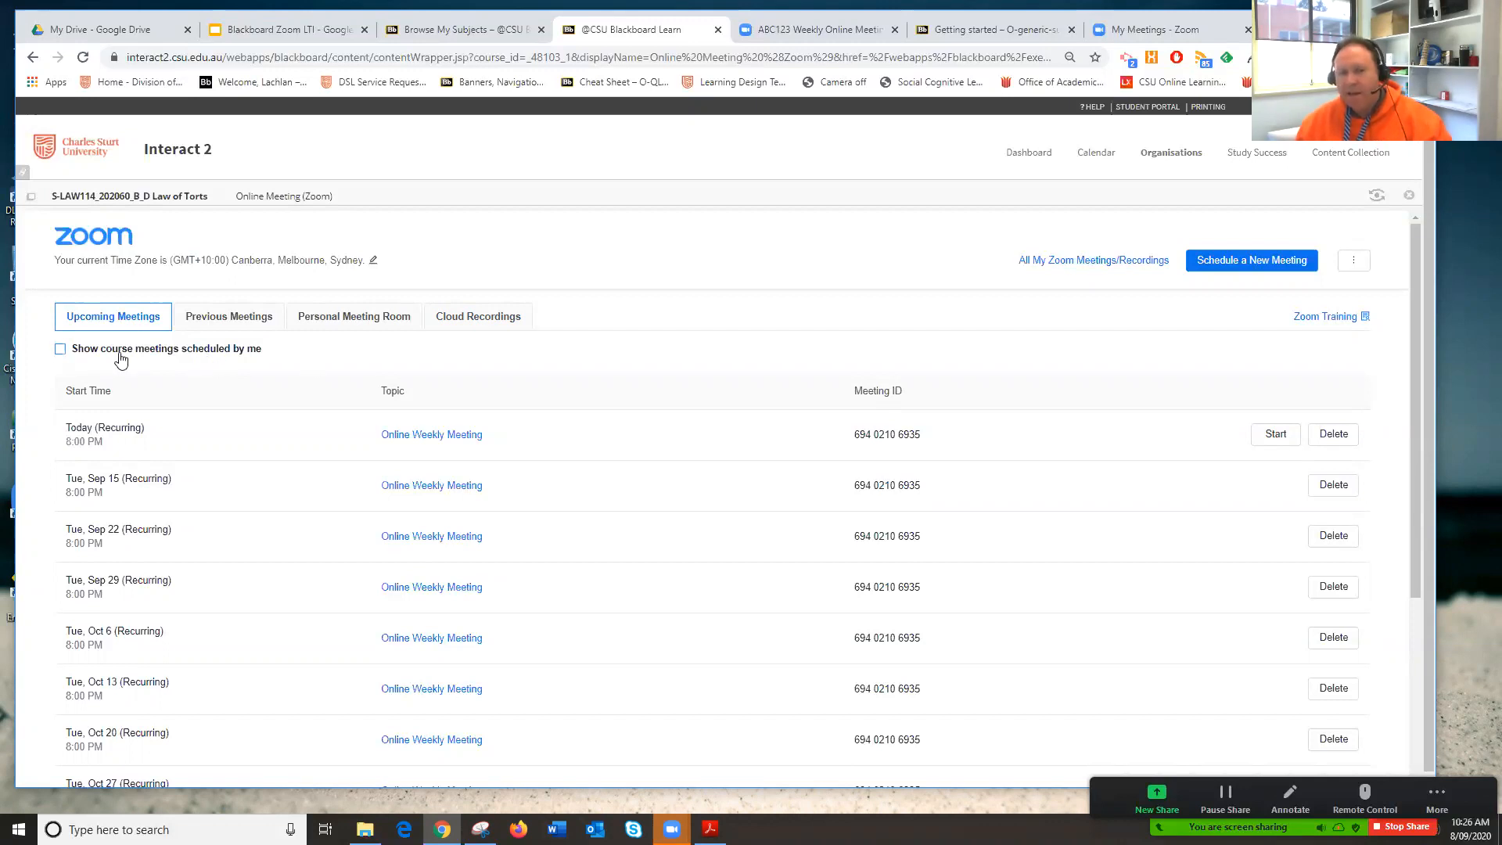
Filter the upcoming meetings to course meetings scheduled by me, view the host filter options, and clear the filter again
left_click(60, 349)
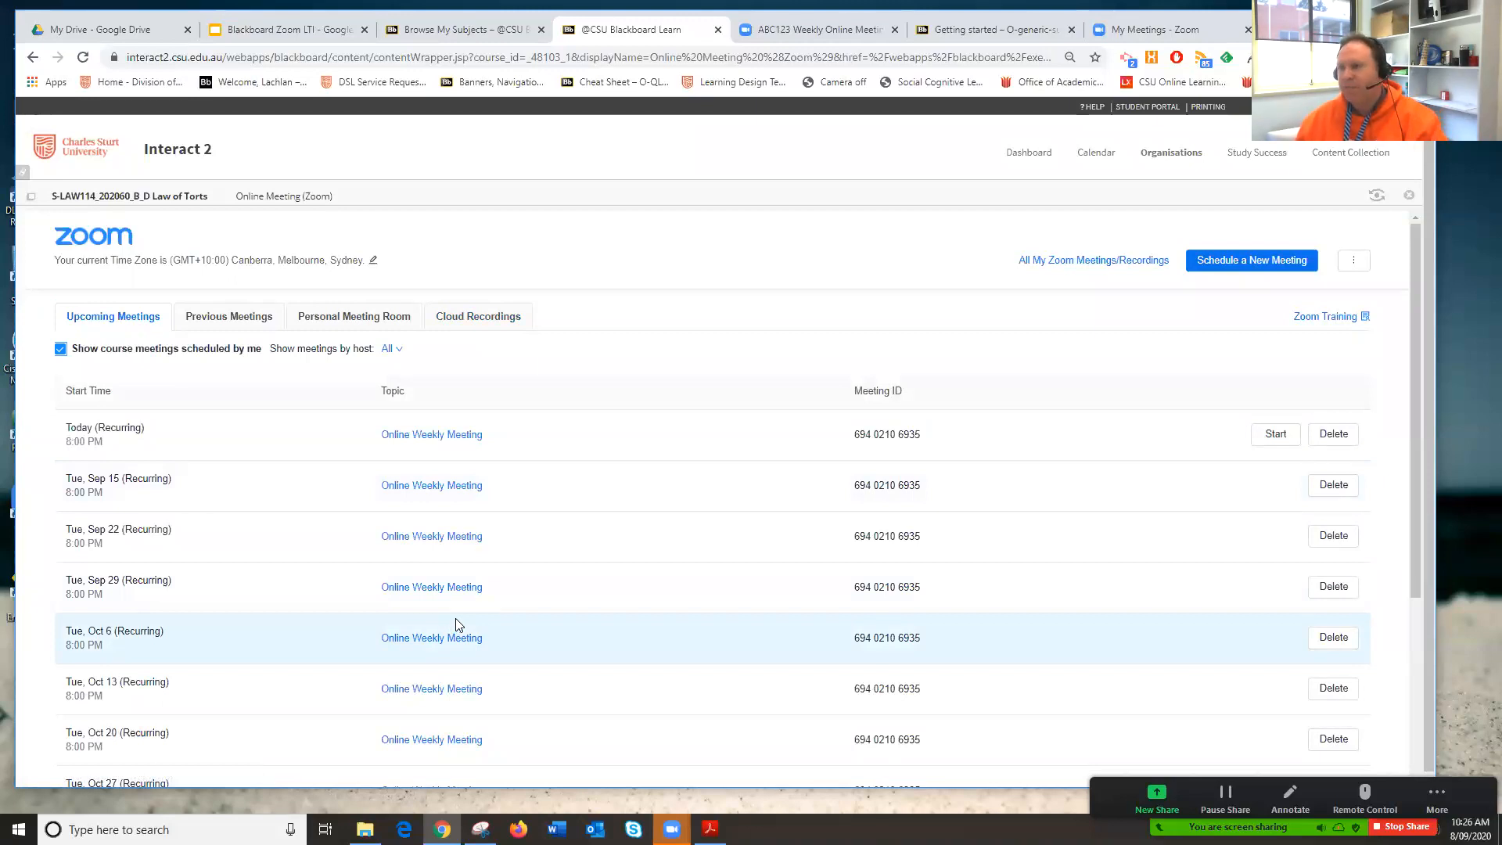
left_click(60, 349)
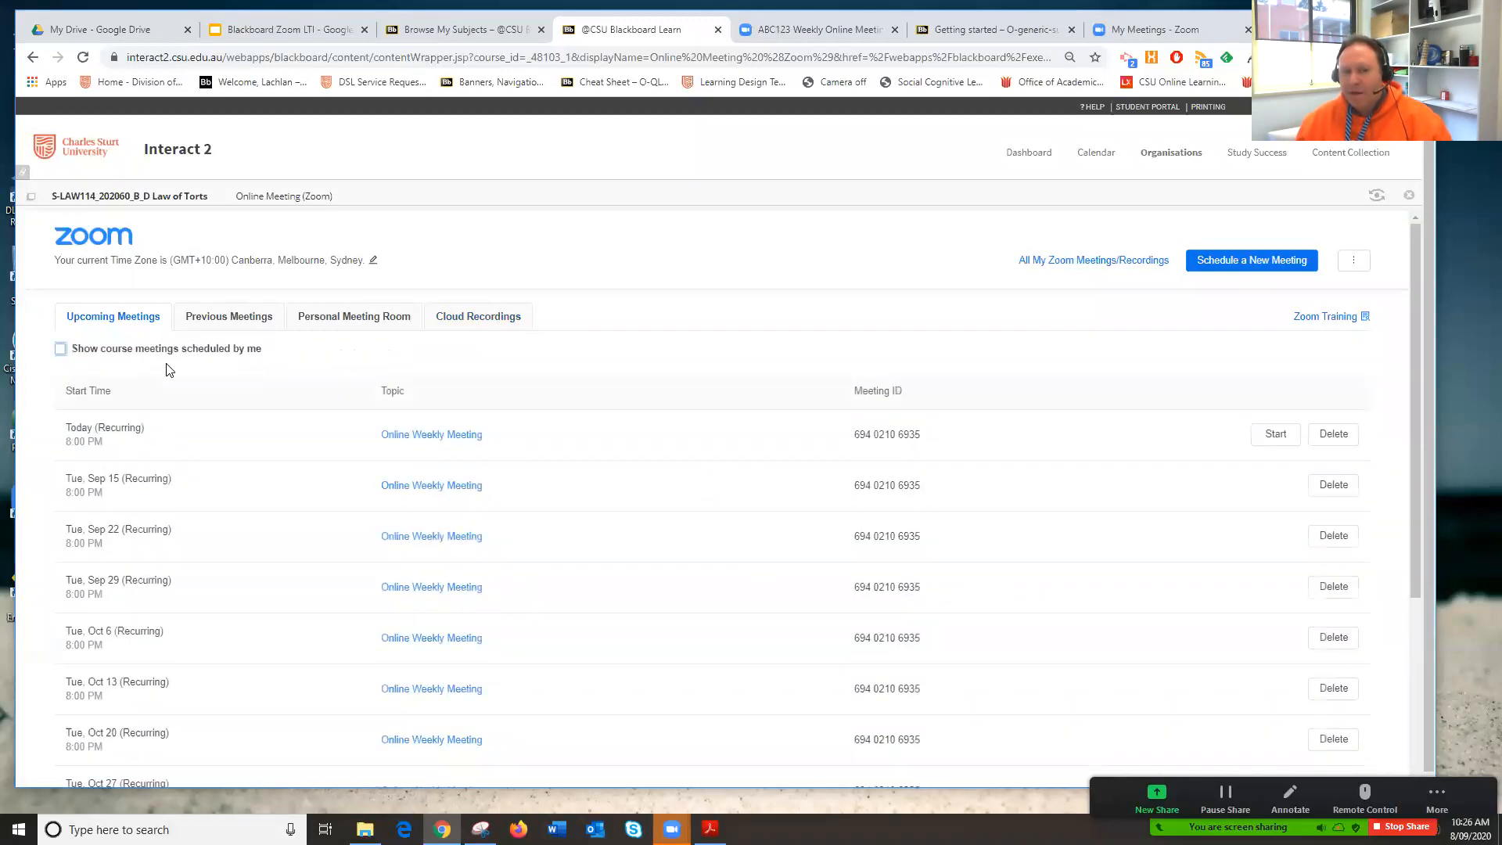
left_click(61, 350)
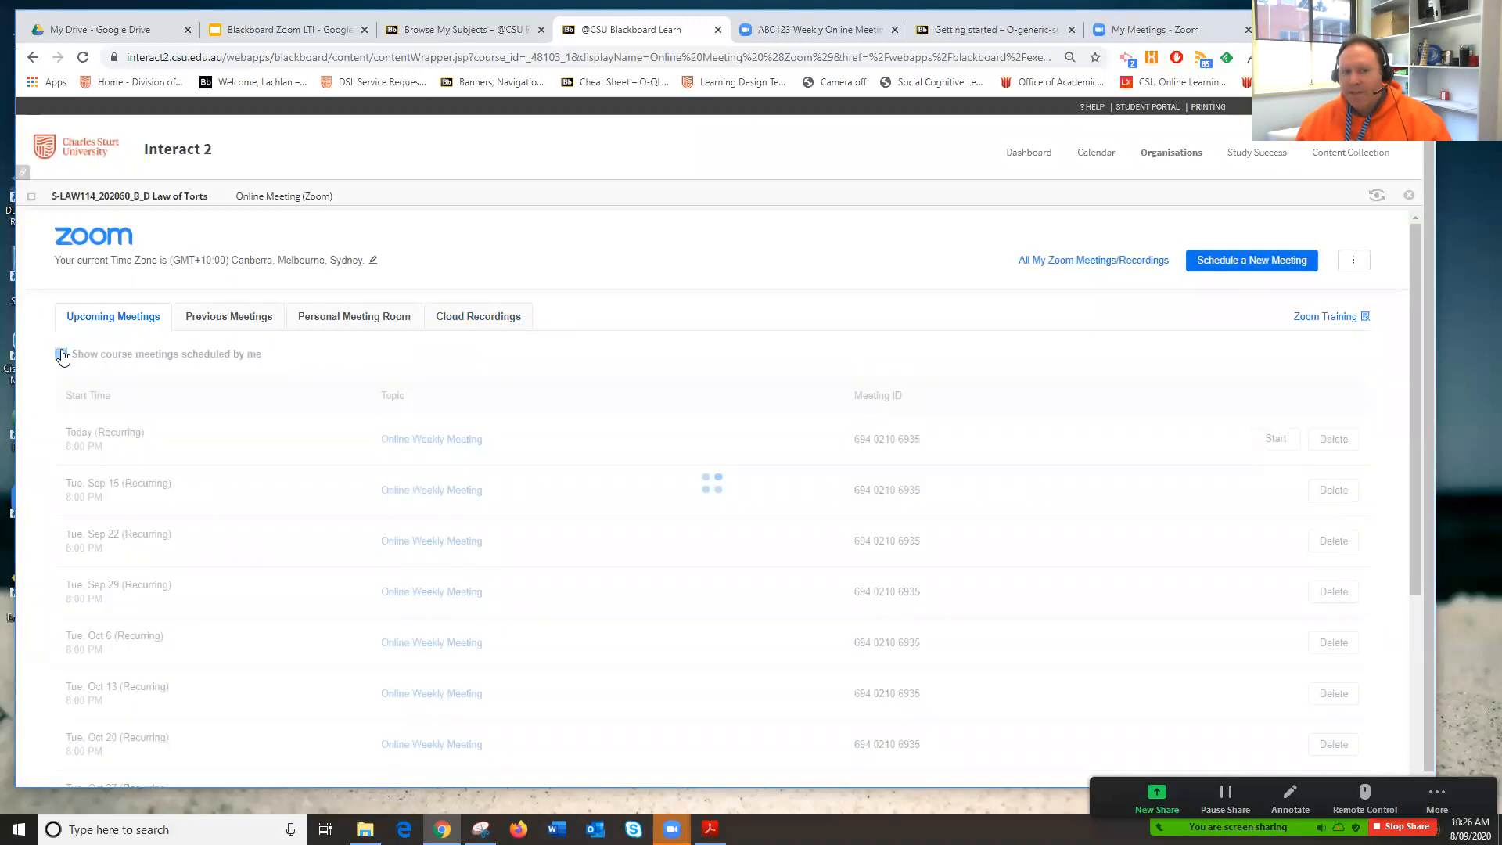
left_click(392, 351)
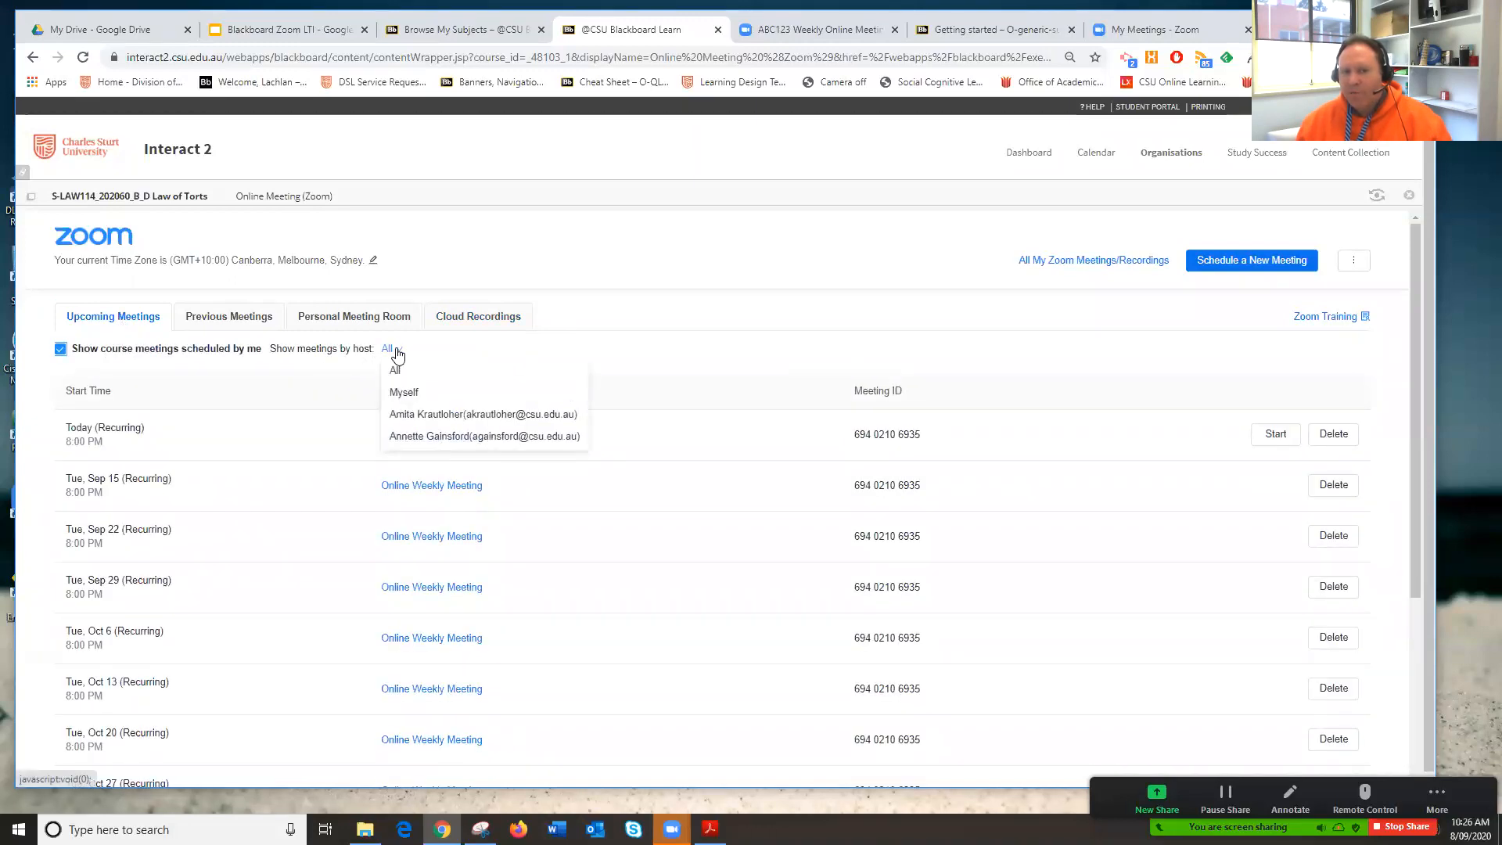
mouse_move(402, 354)
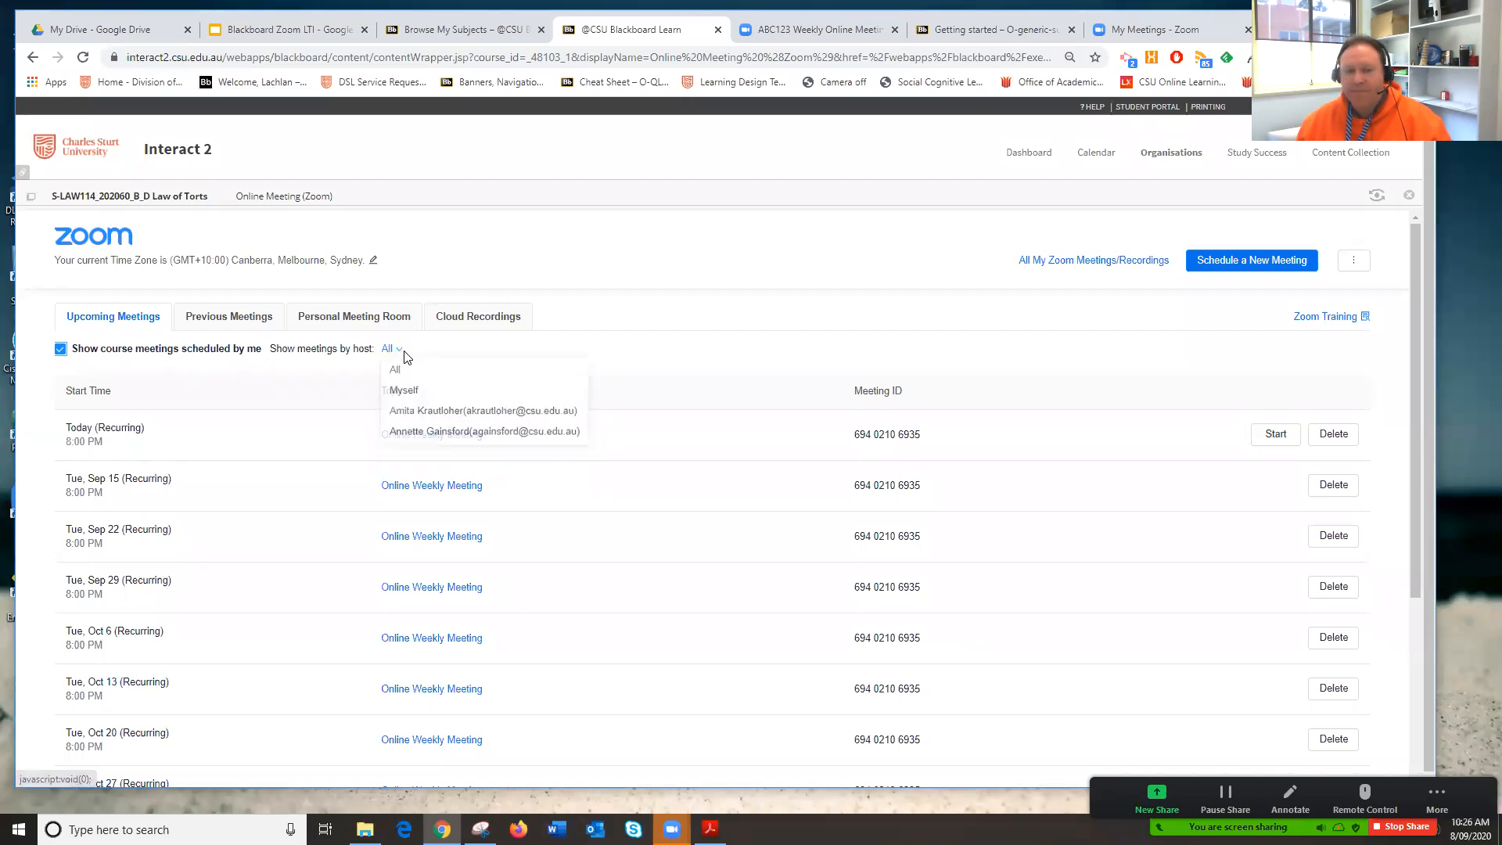
left_click(61, 352)
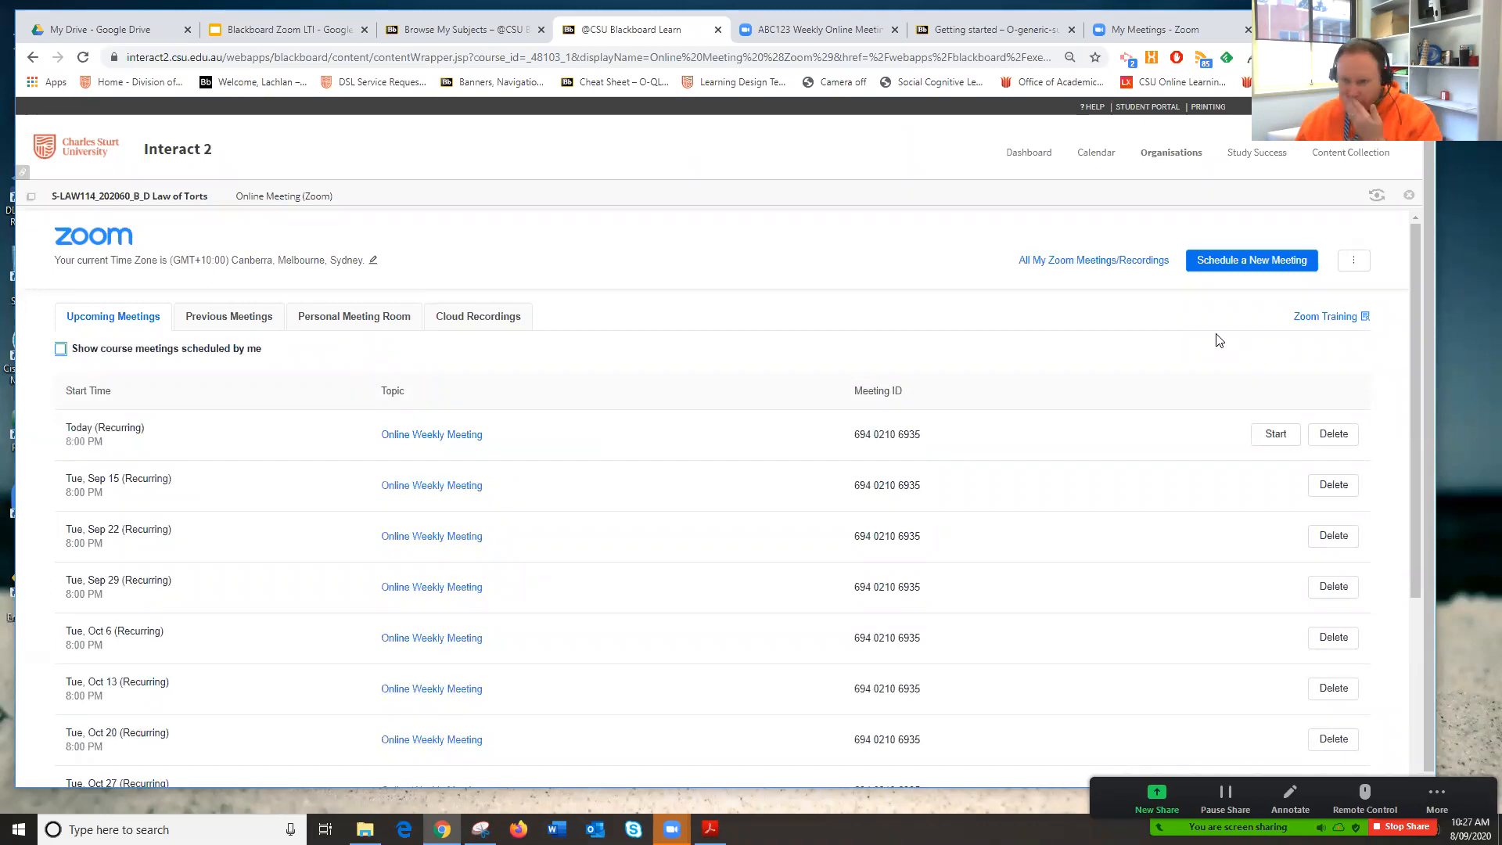
left_click(1360, 263)
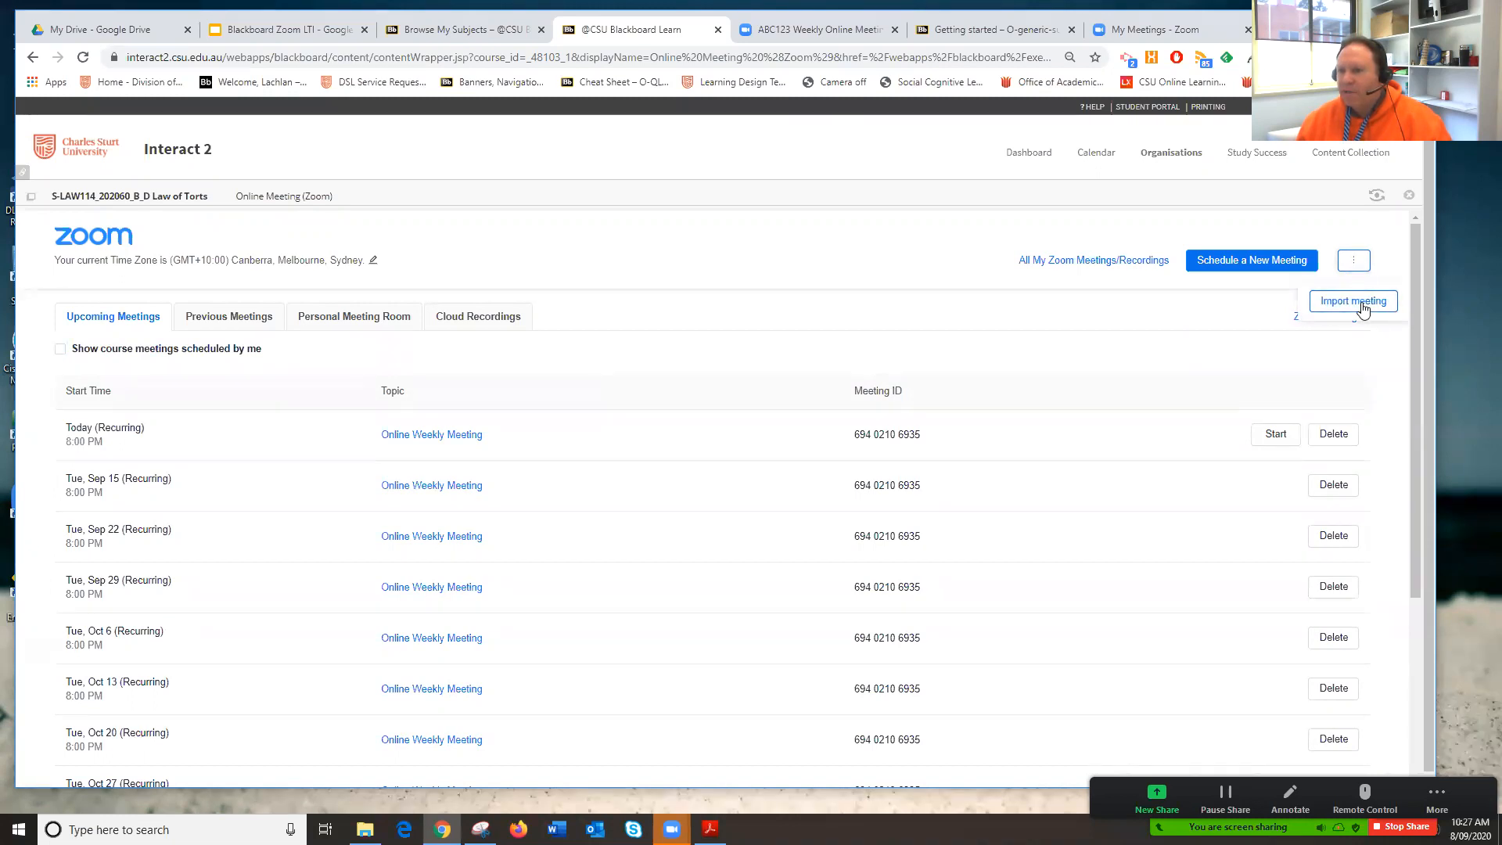
left_click(1355, 302)
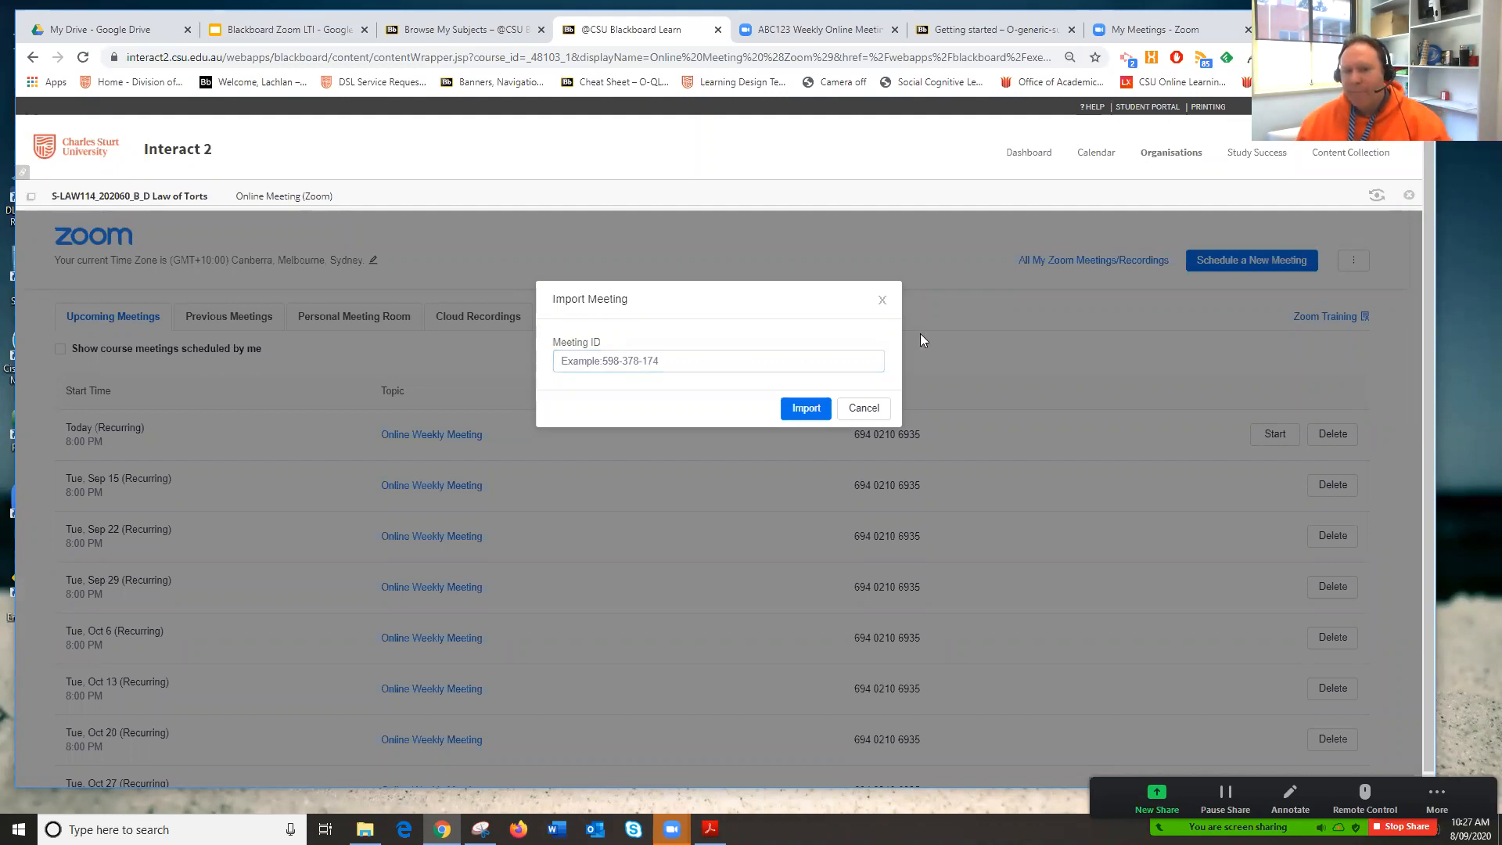
left_click(864, 408)
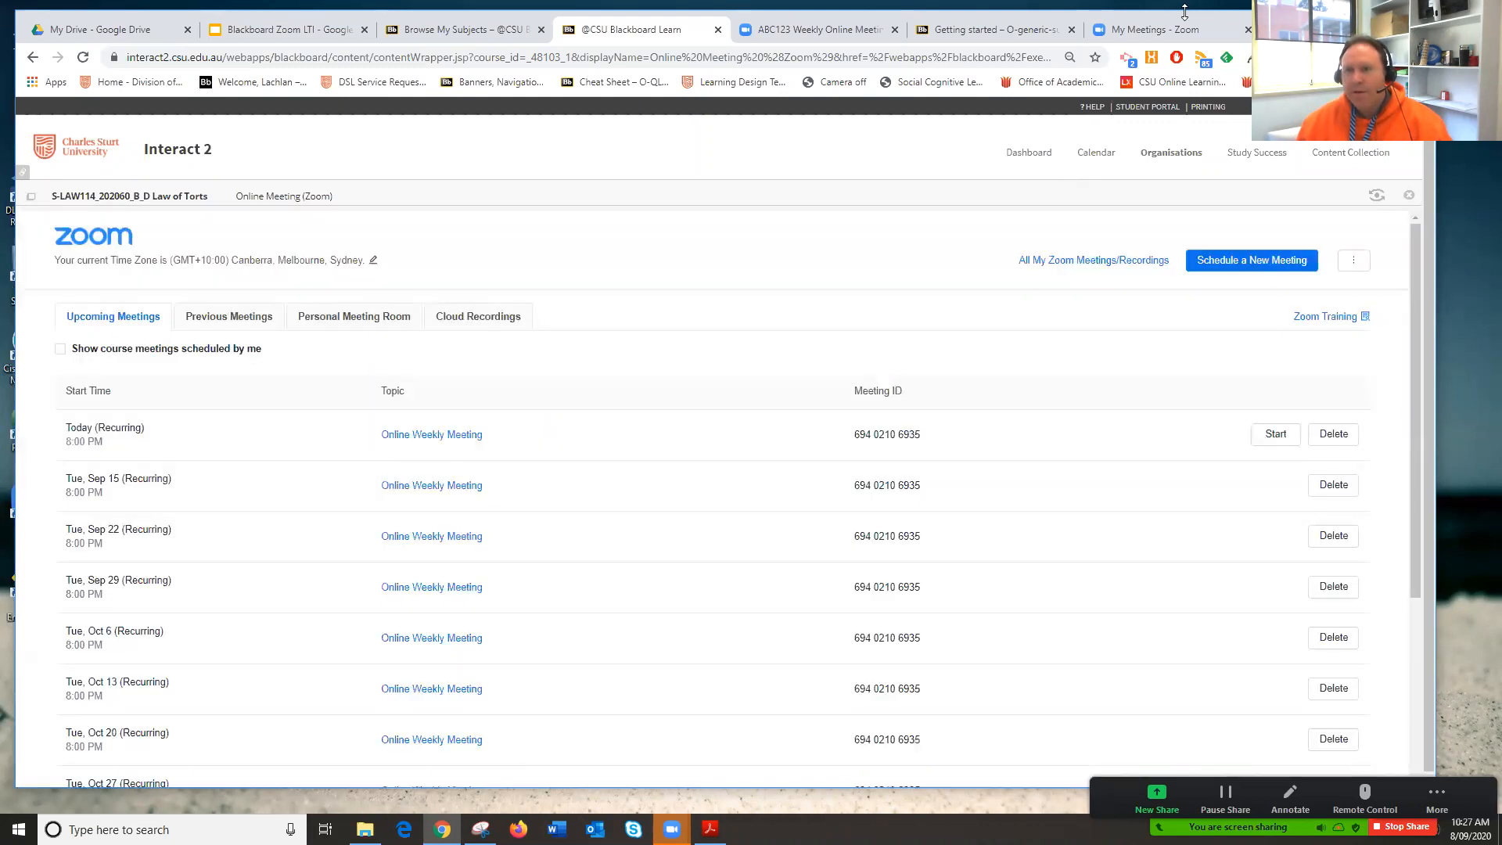
Close the sample recording page and show the Meetings list on the Zoom web portal
left_click(1021, 31)
left_click(836, 36)
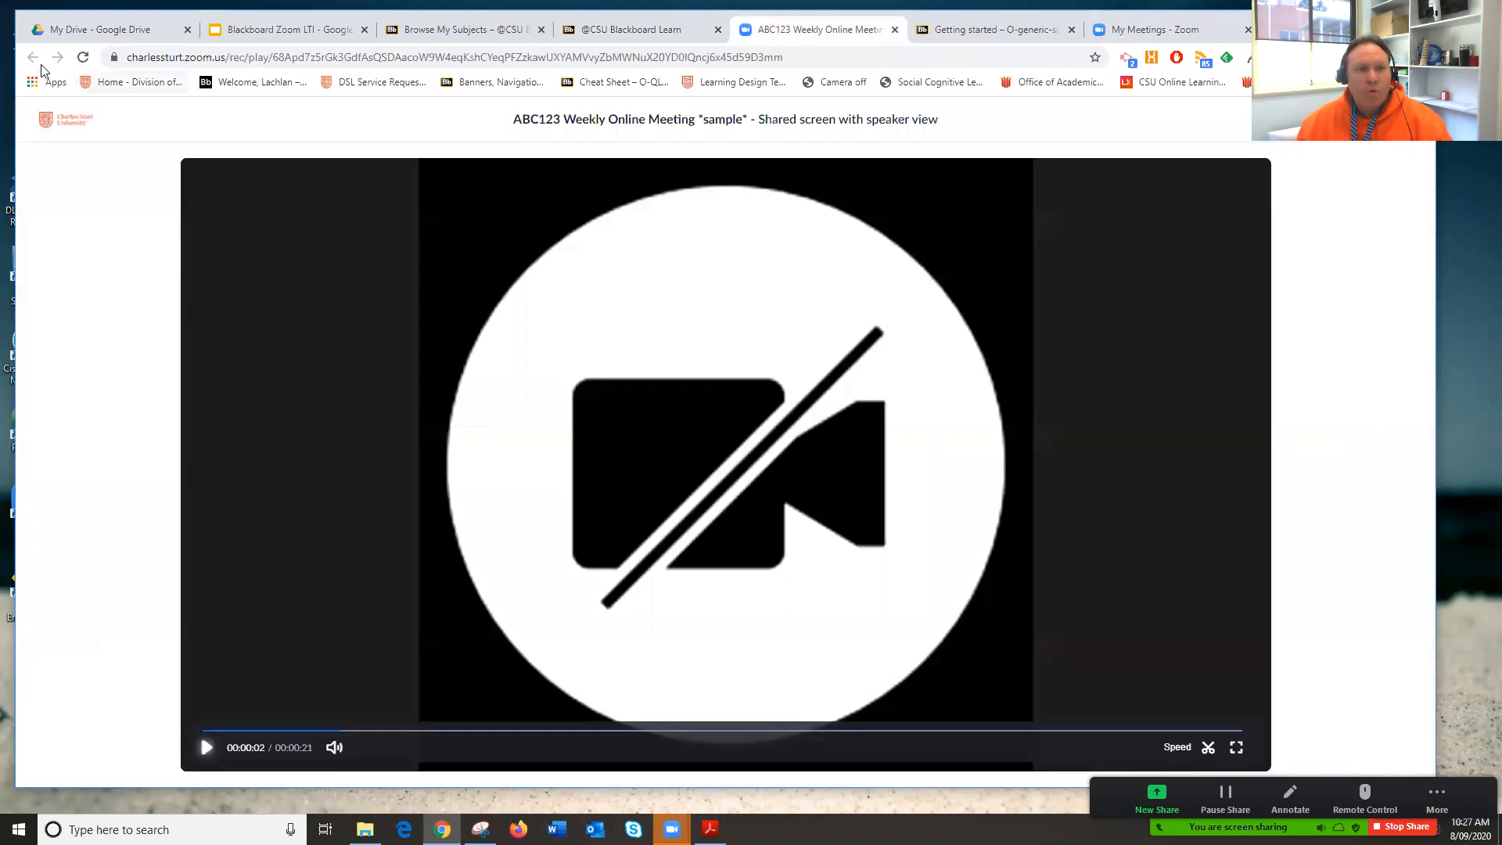
left_click(894, 29)
left_click(938, 31)
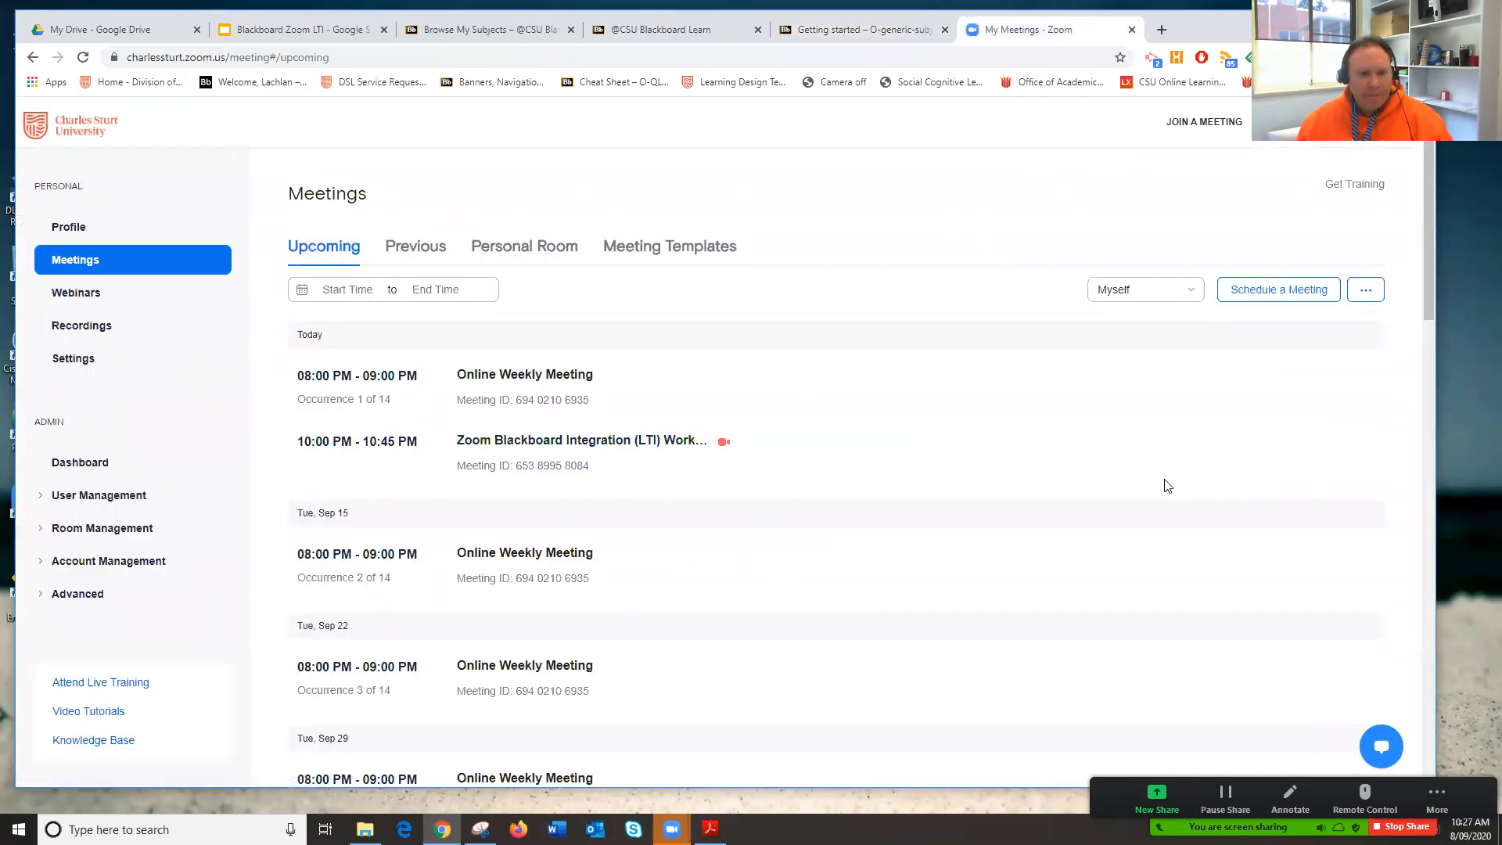
left_click(72, 261)
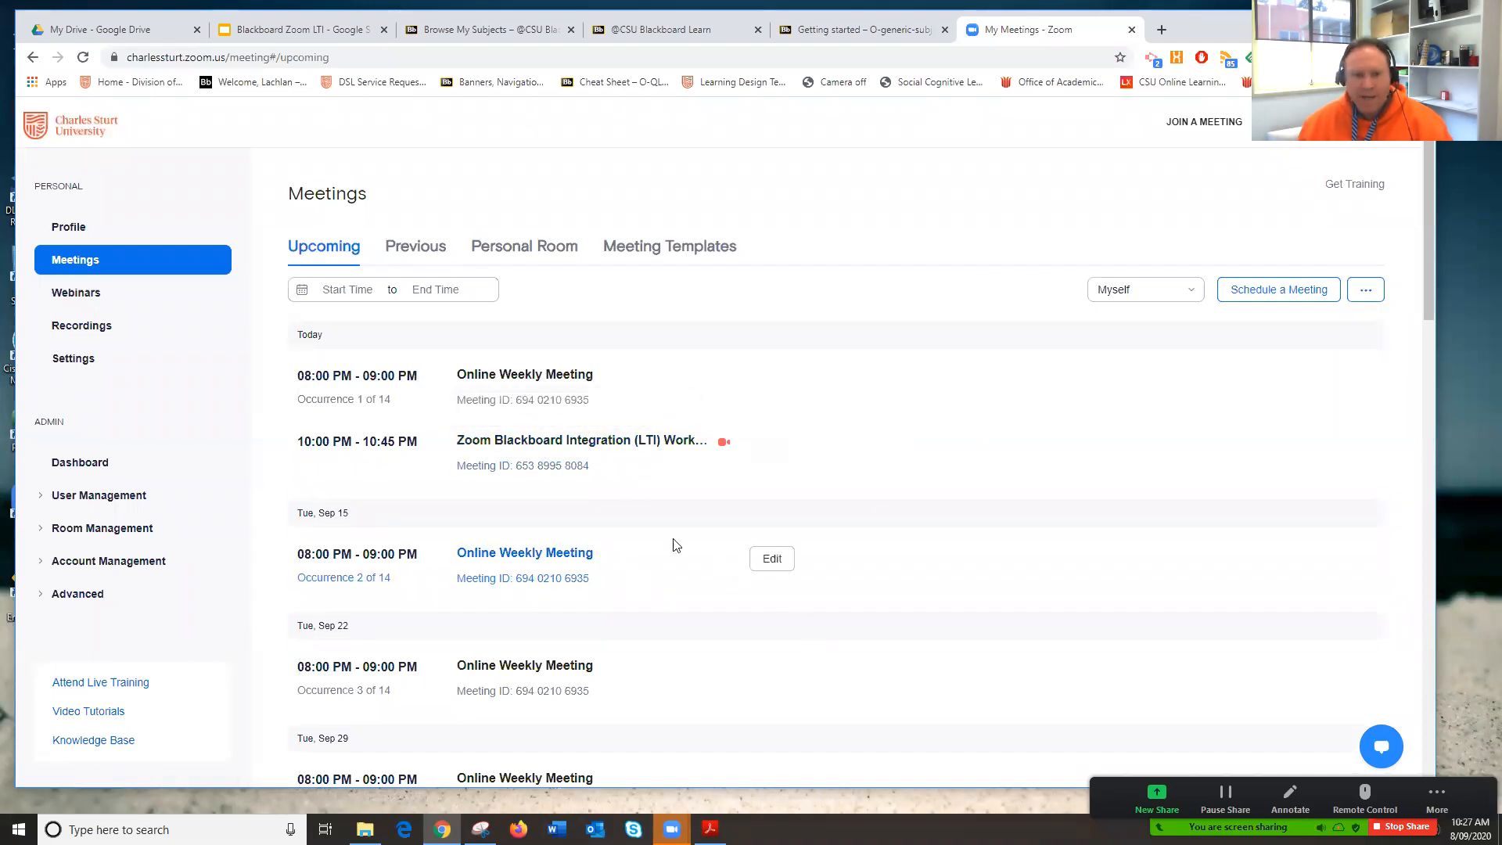
Switch to Snipping Tool and capture the meeting ID of the Zoom Blackboard Integration (LTI) Workshop
mouse_move(532, 476)
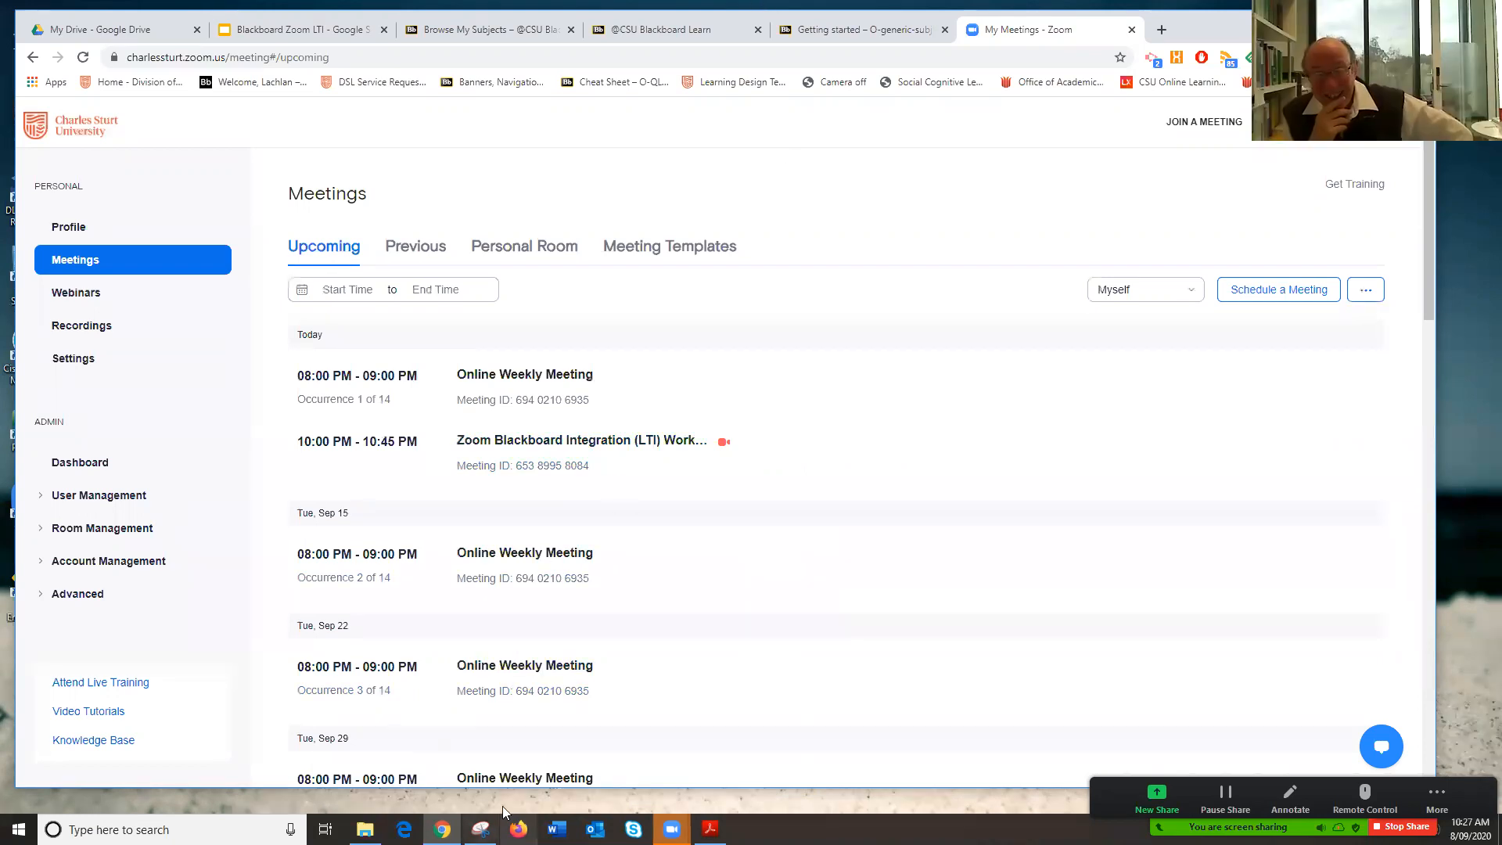
left_click(481, 828)
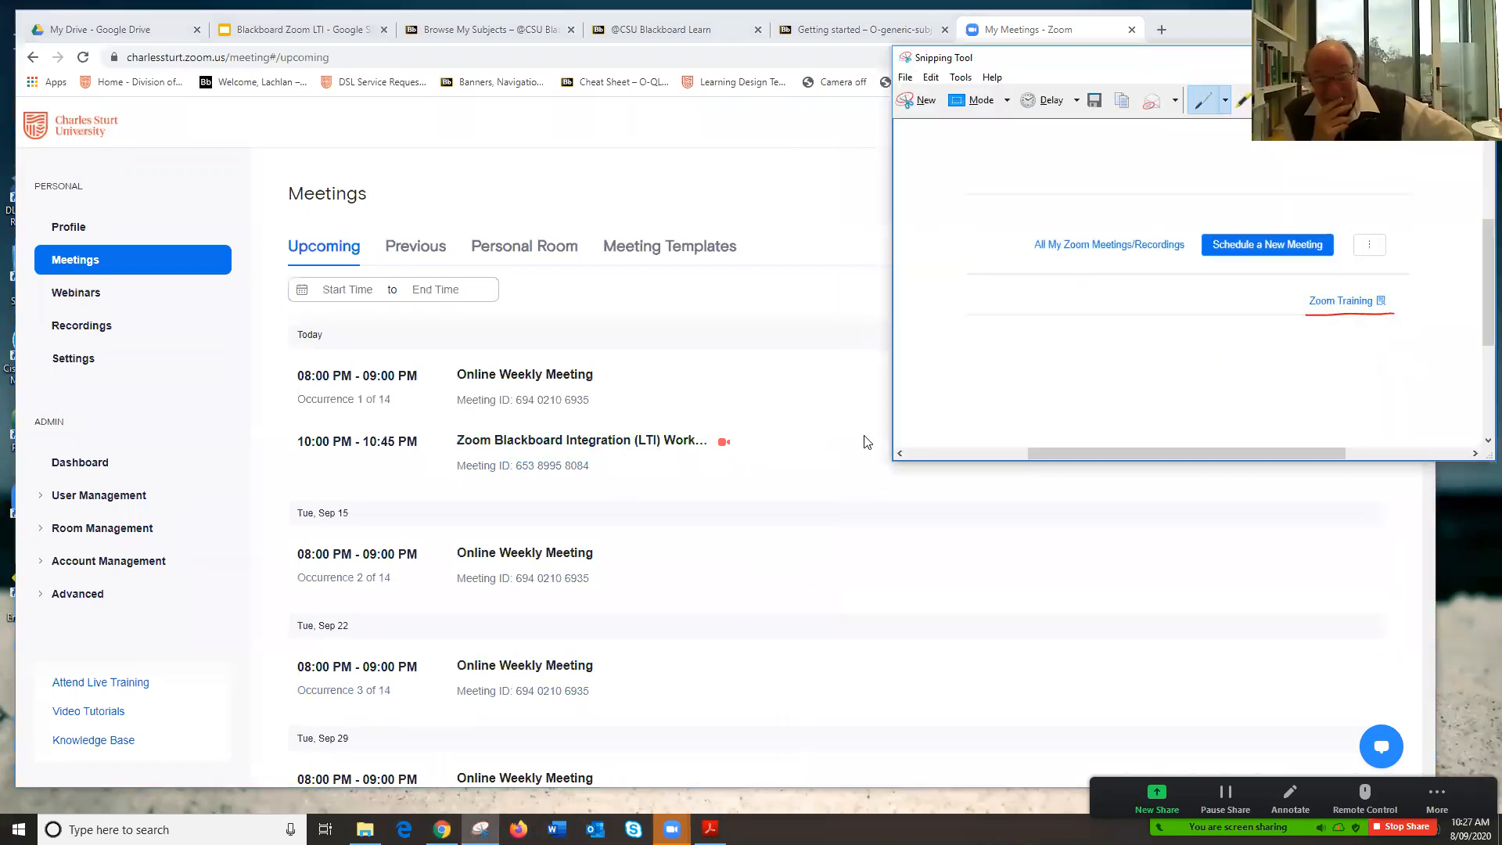
left_click(923, 99)
left_click_drag(629, 488, 638, 497)
left_click_drag(532, 294, 1244, 150)
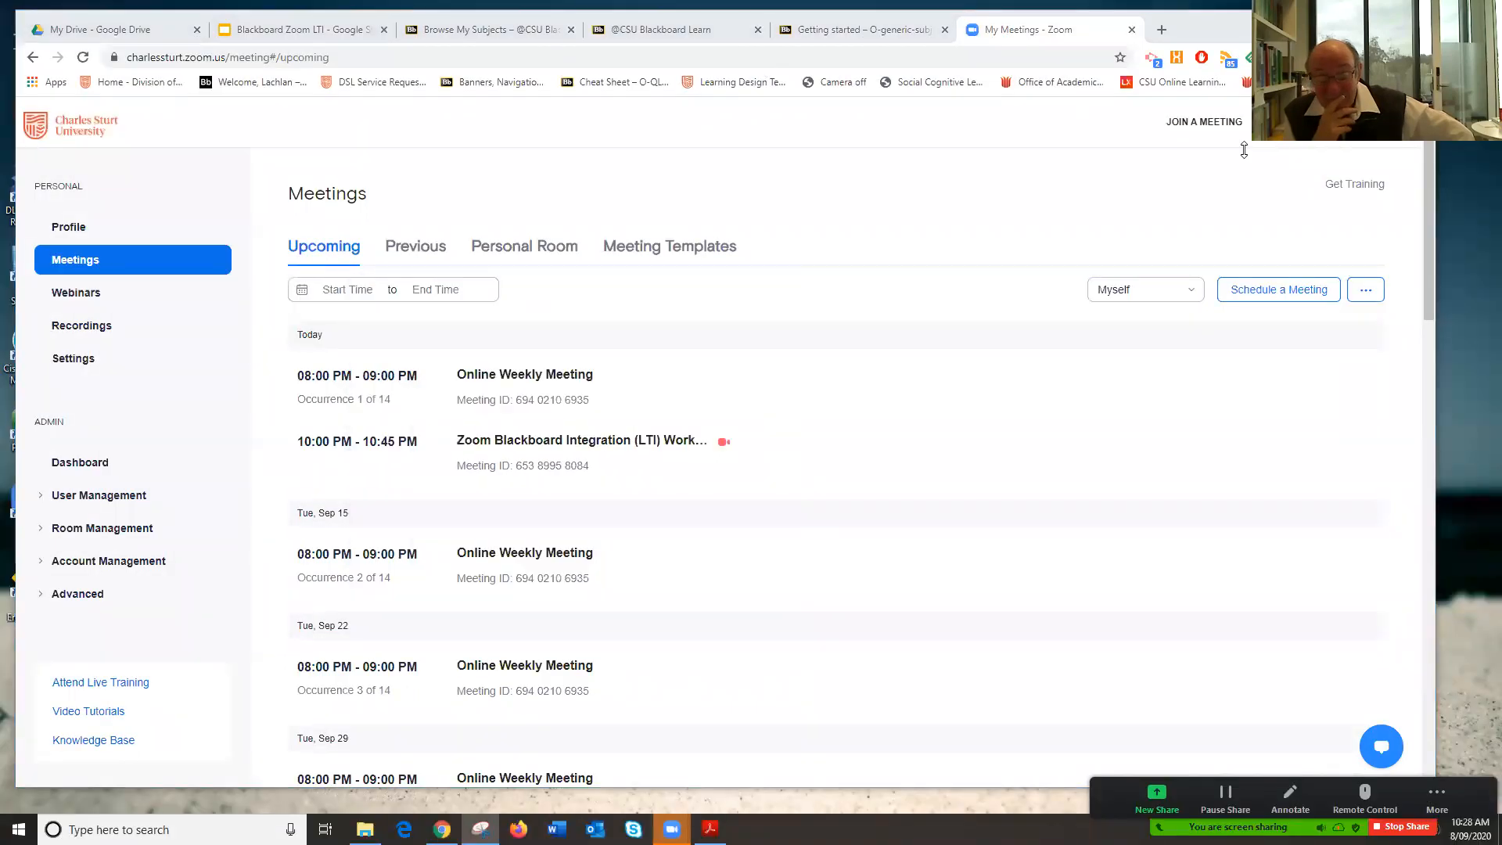
left_click(661, 33)
left_click(480, 35)
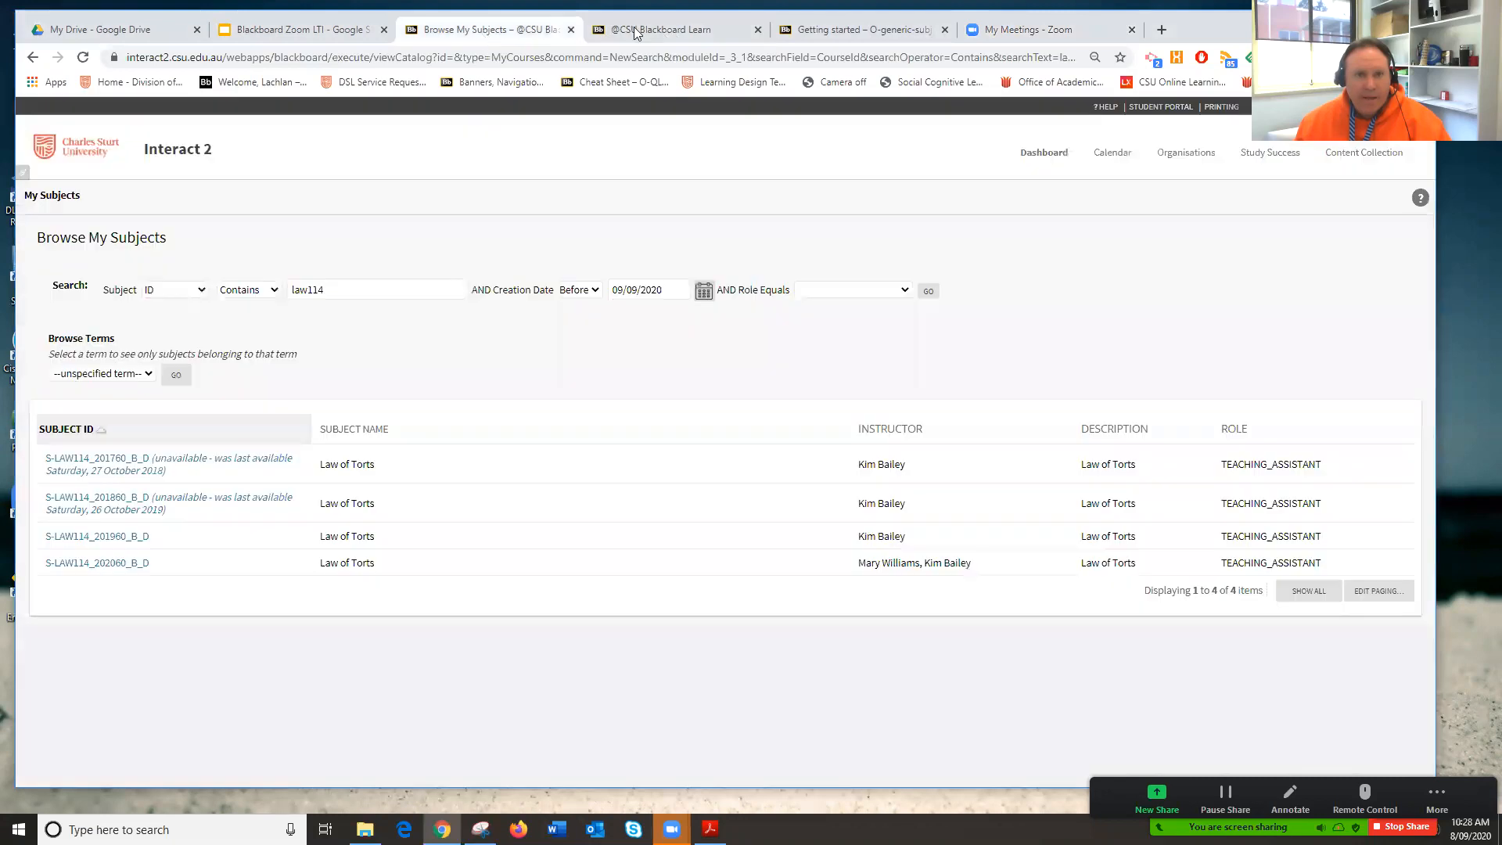
left_click(677, 34)
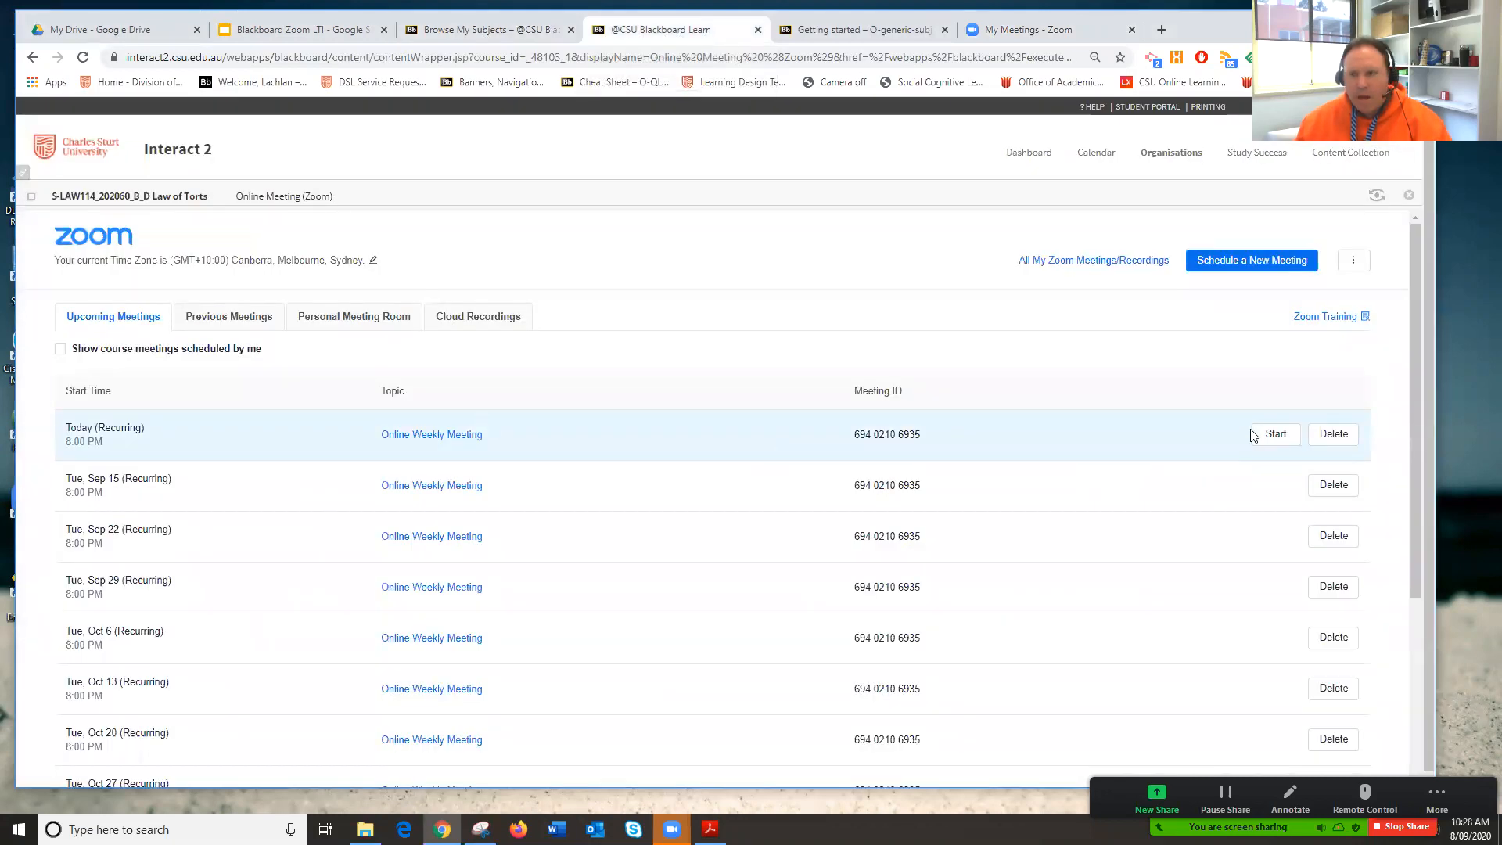
left_click(1357, 262)
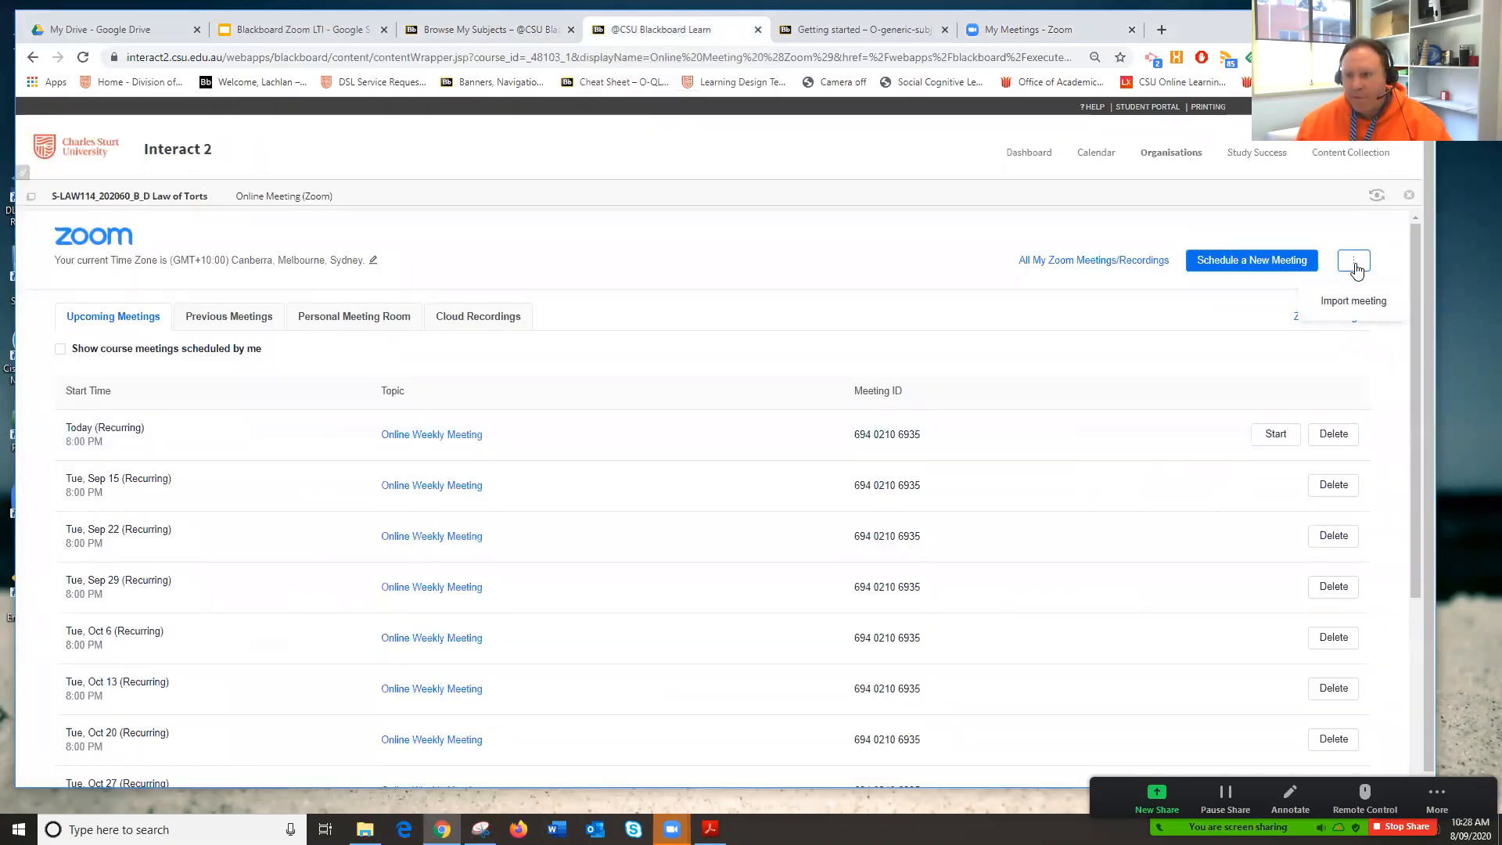
left_click(1353, 303)
left_click(713, 360)
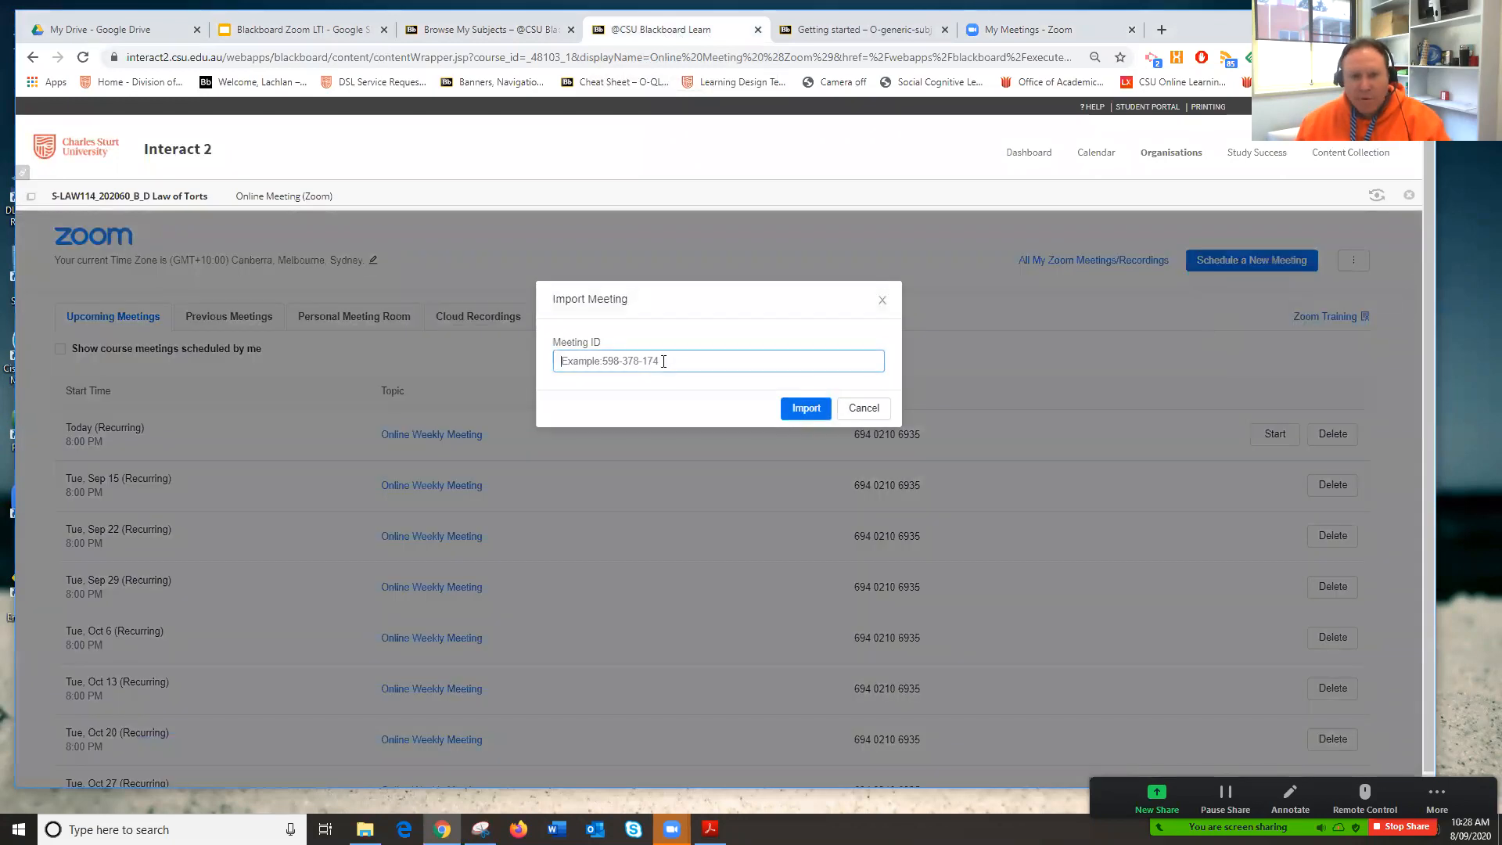
type("65389958084")
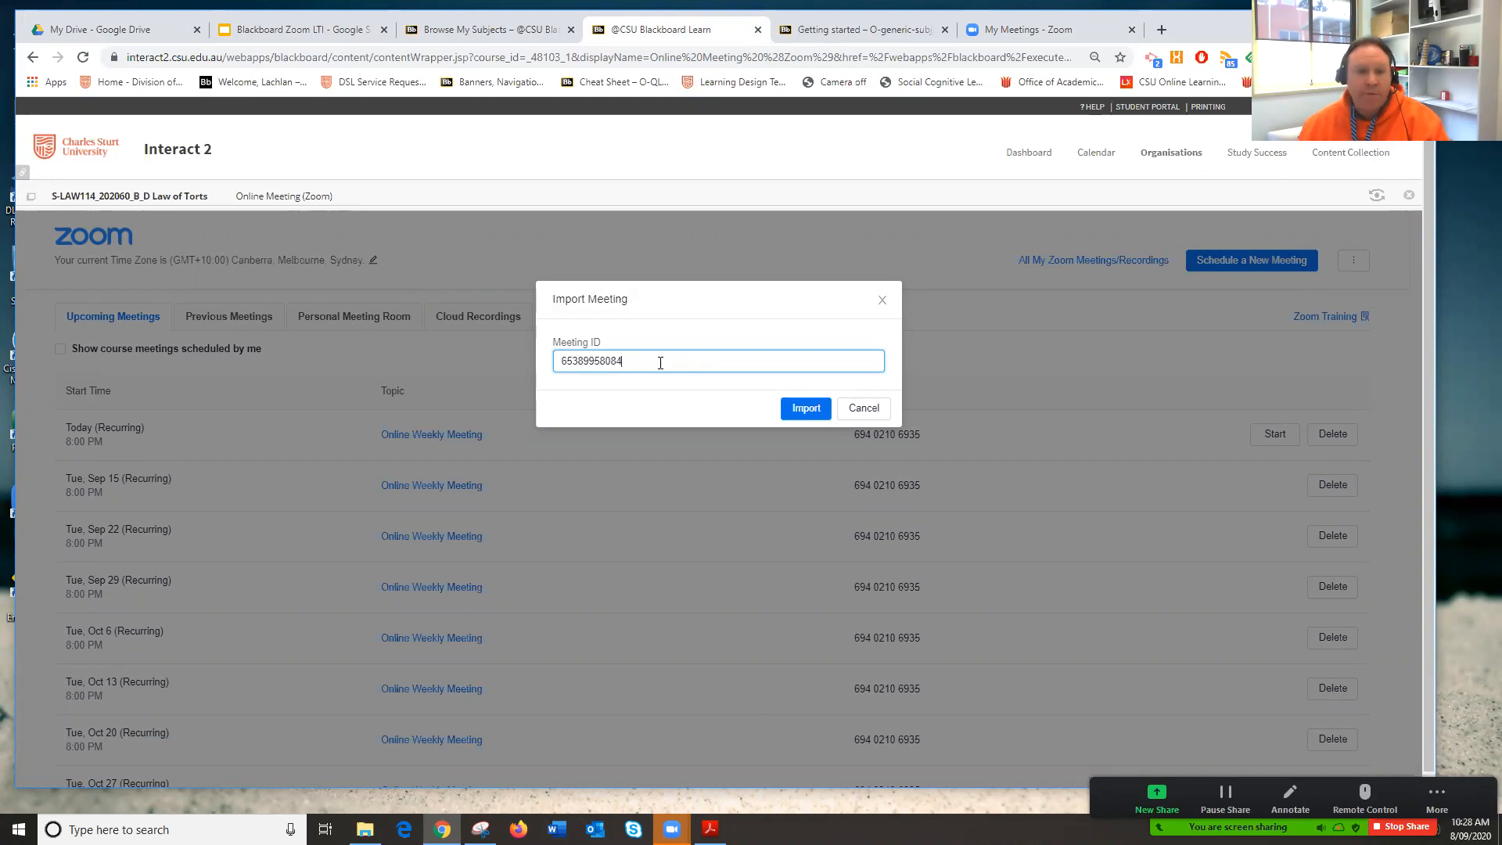
left_click(806, 409)
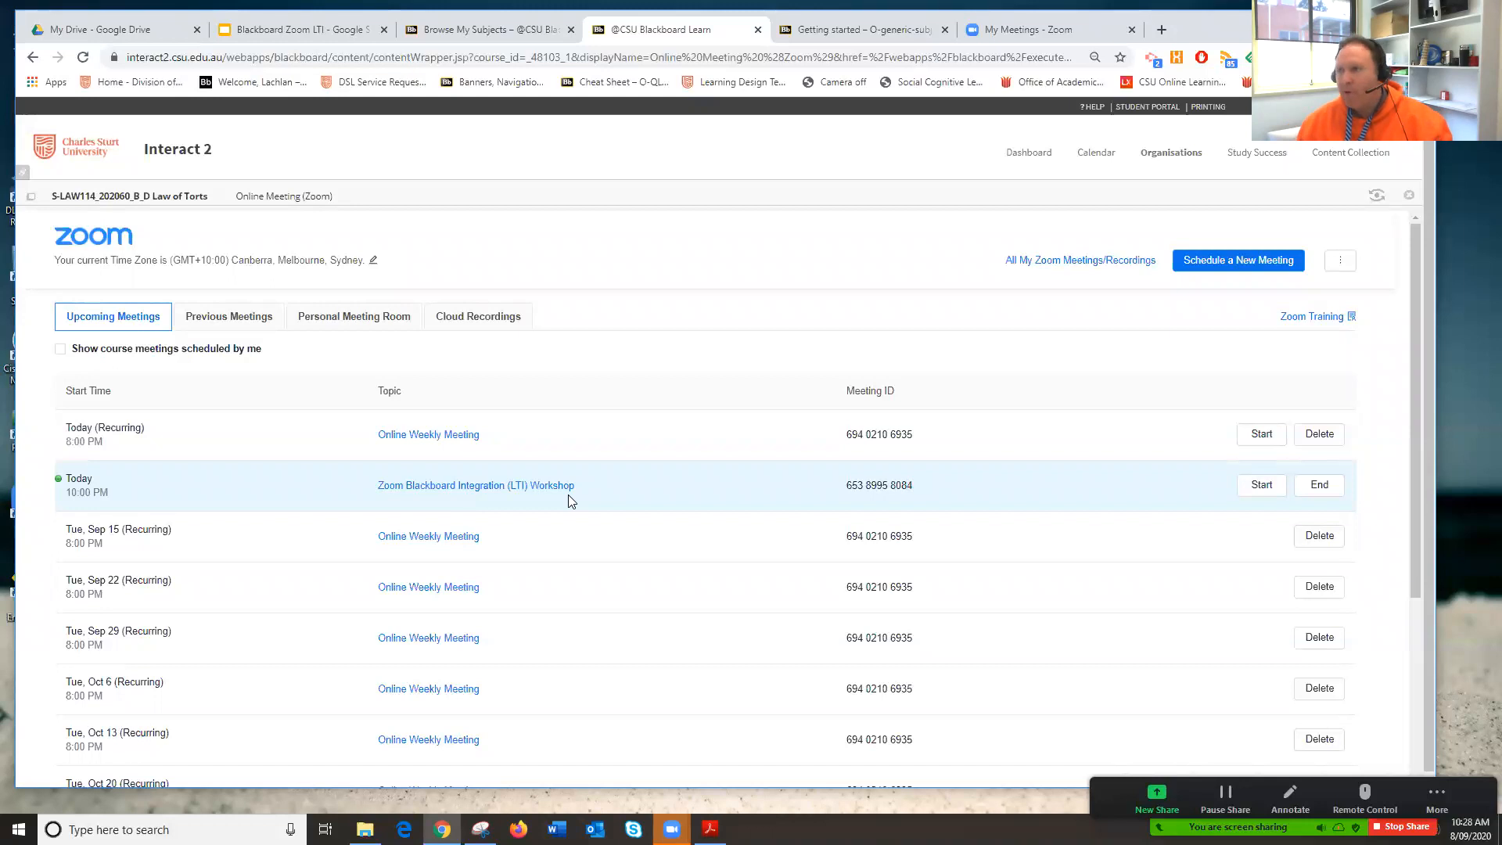
Check the subject's cloud recordings and return to the upcoming meetings list
left_click(474, 319)
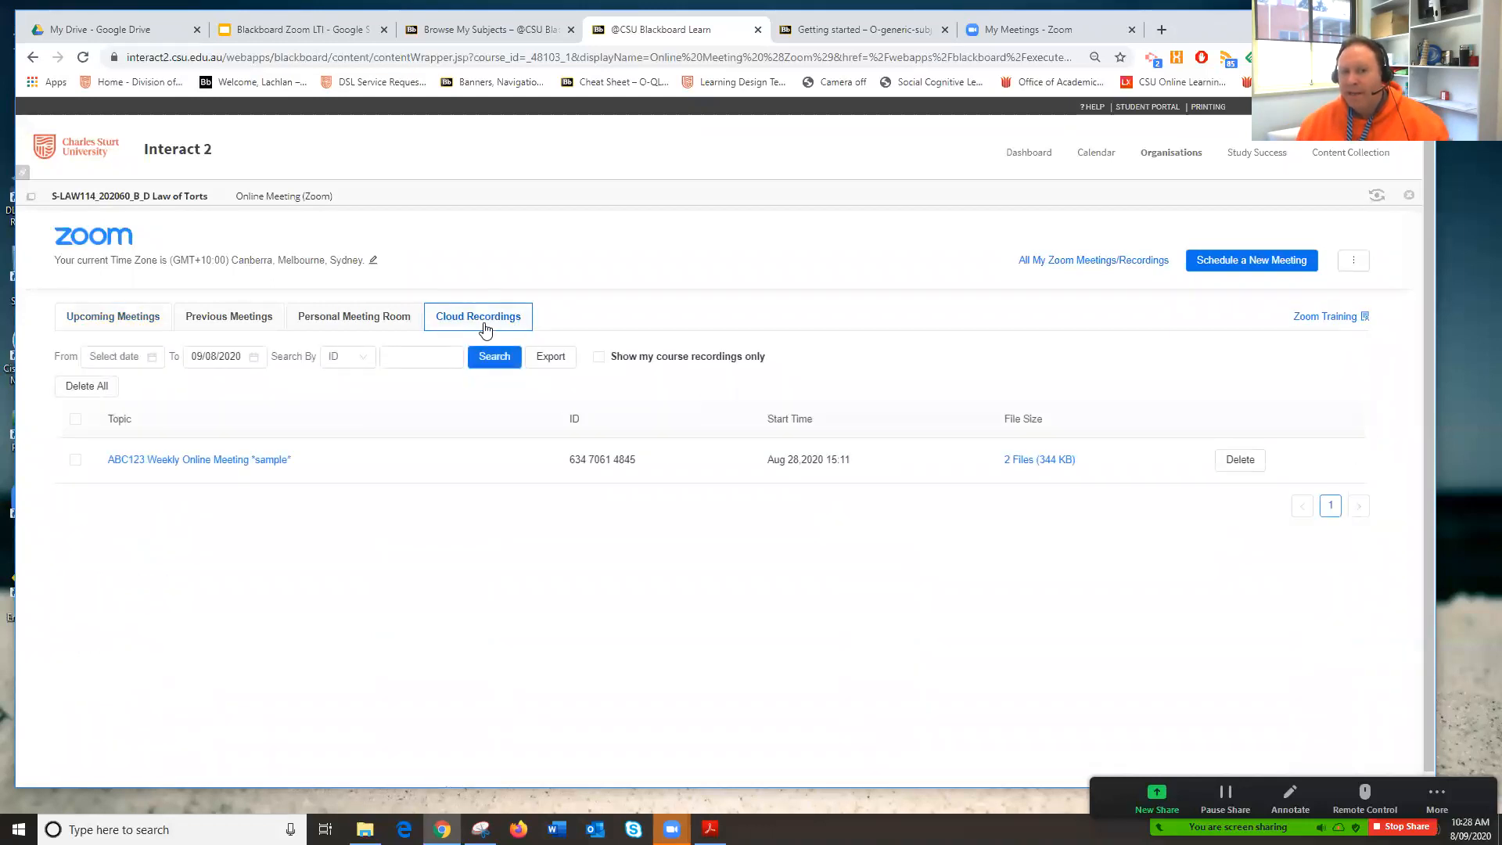
left_click(111, 321)
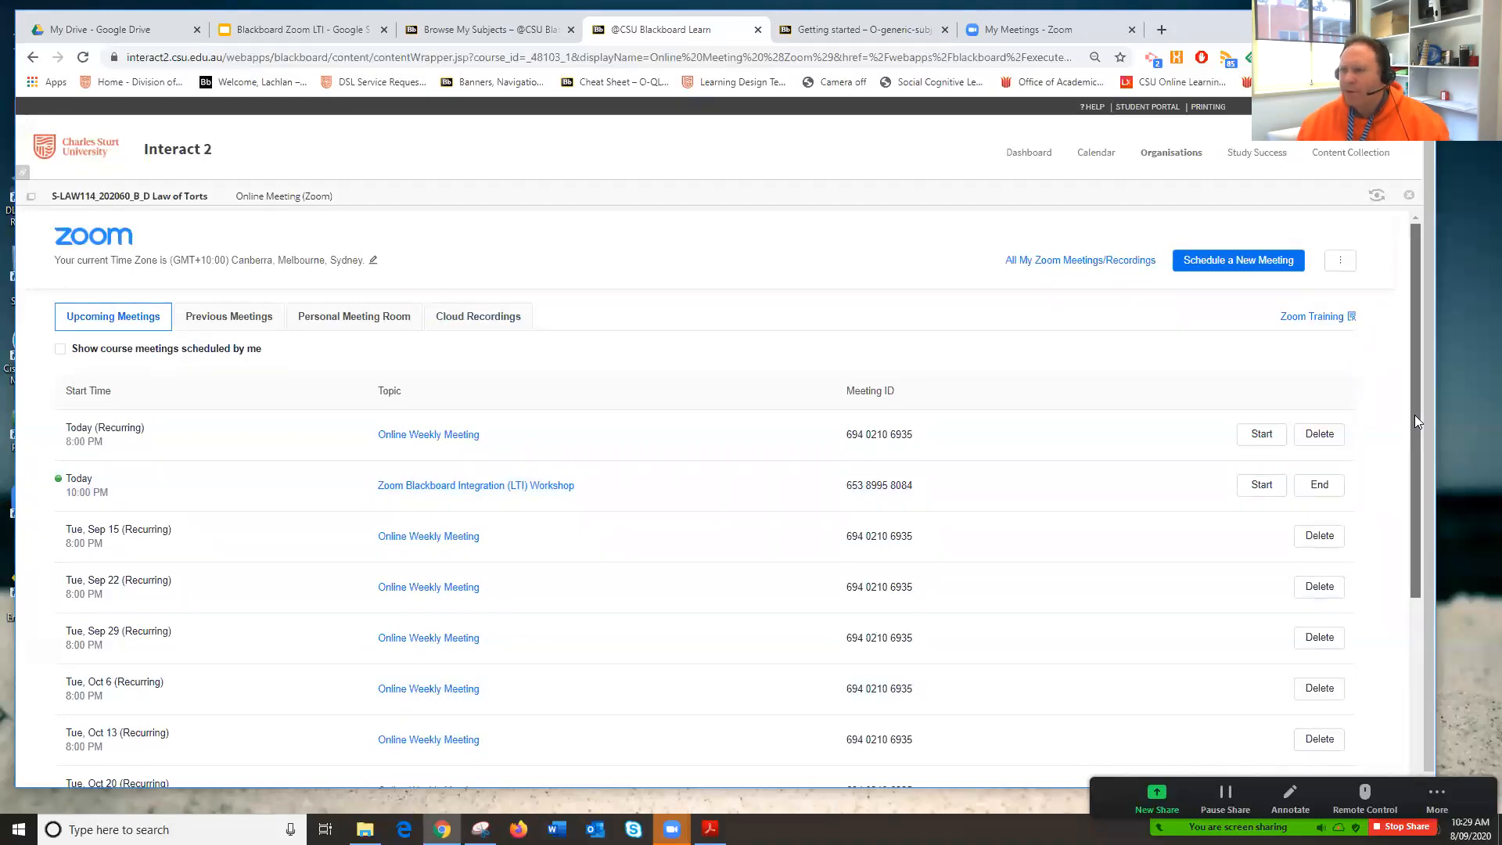
Delete just the Tue, Oct 13 occurrence of the recurring Online Weekly Meeting
left_click_drag(1415, 414, 1430, 663)
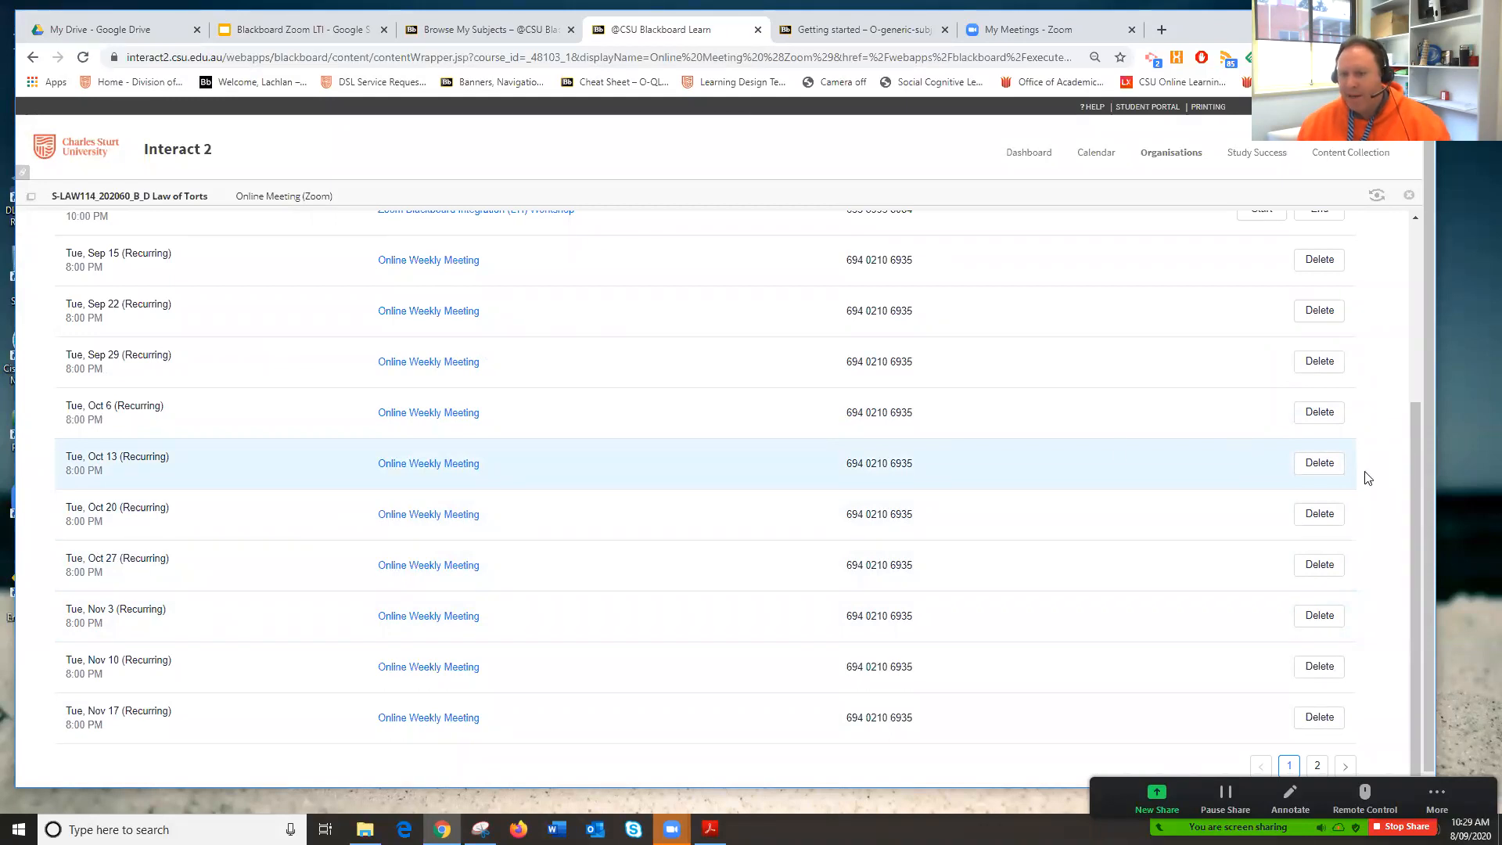
left_click(1320, 464)
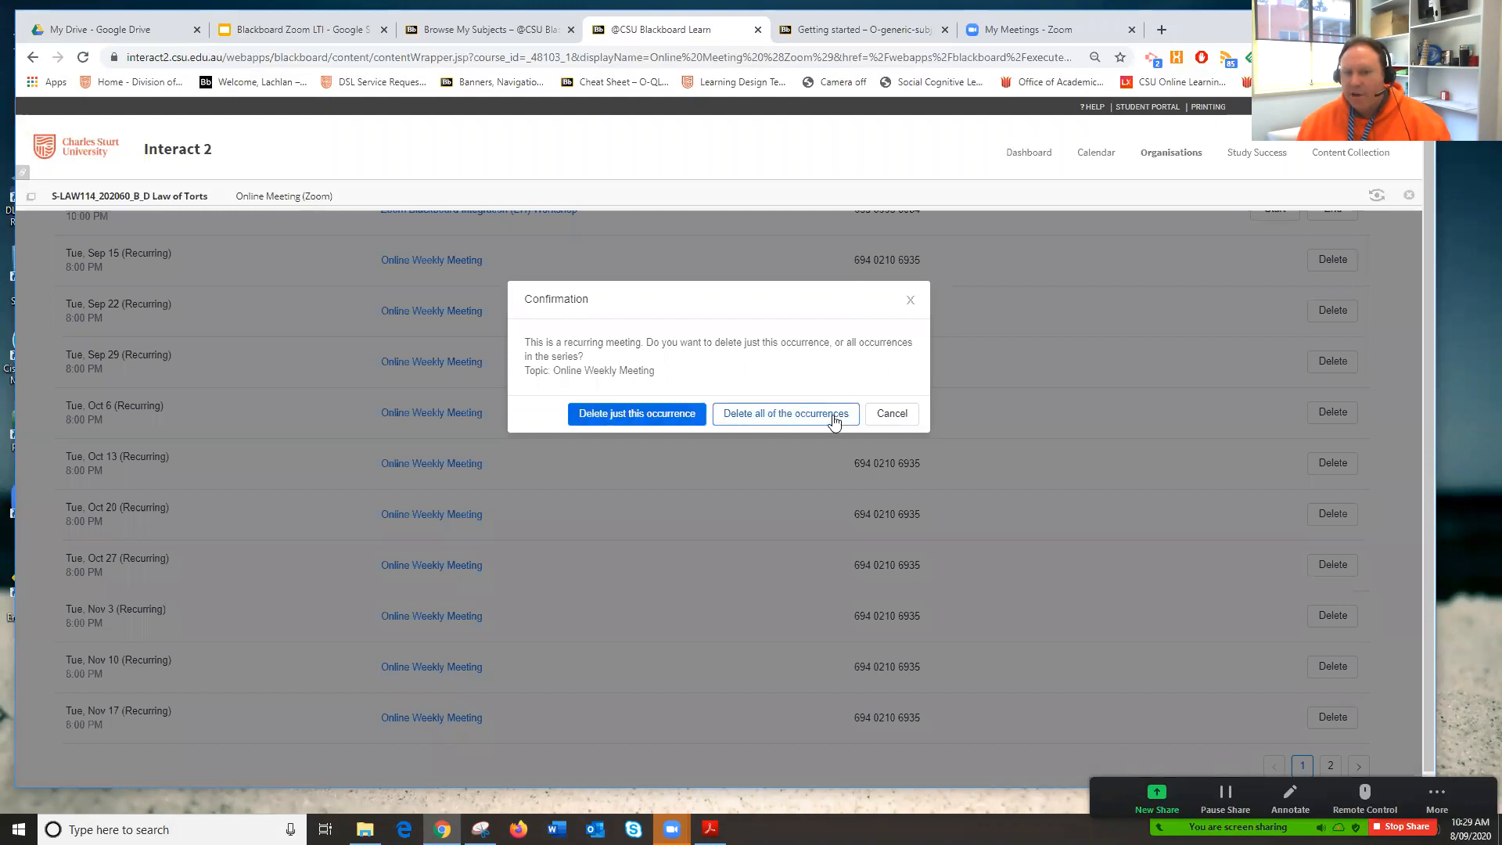
left_click(650, 415)
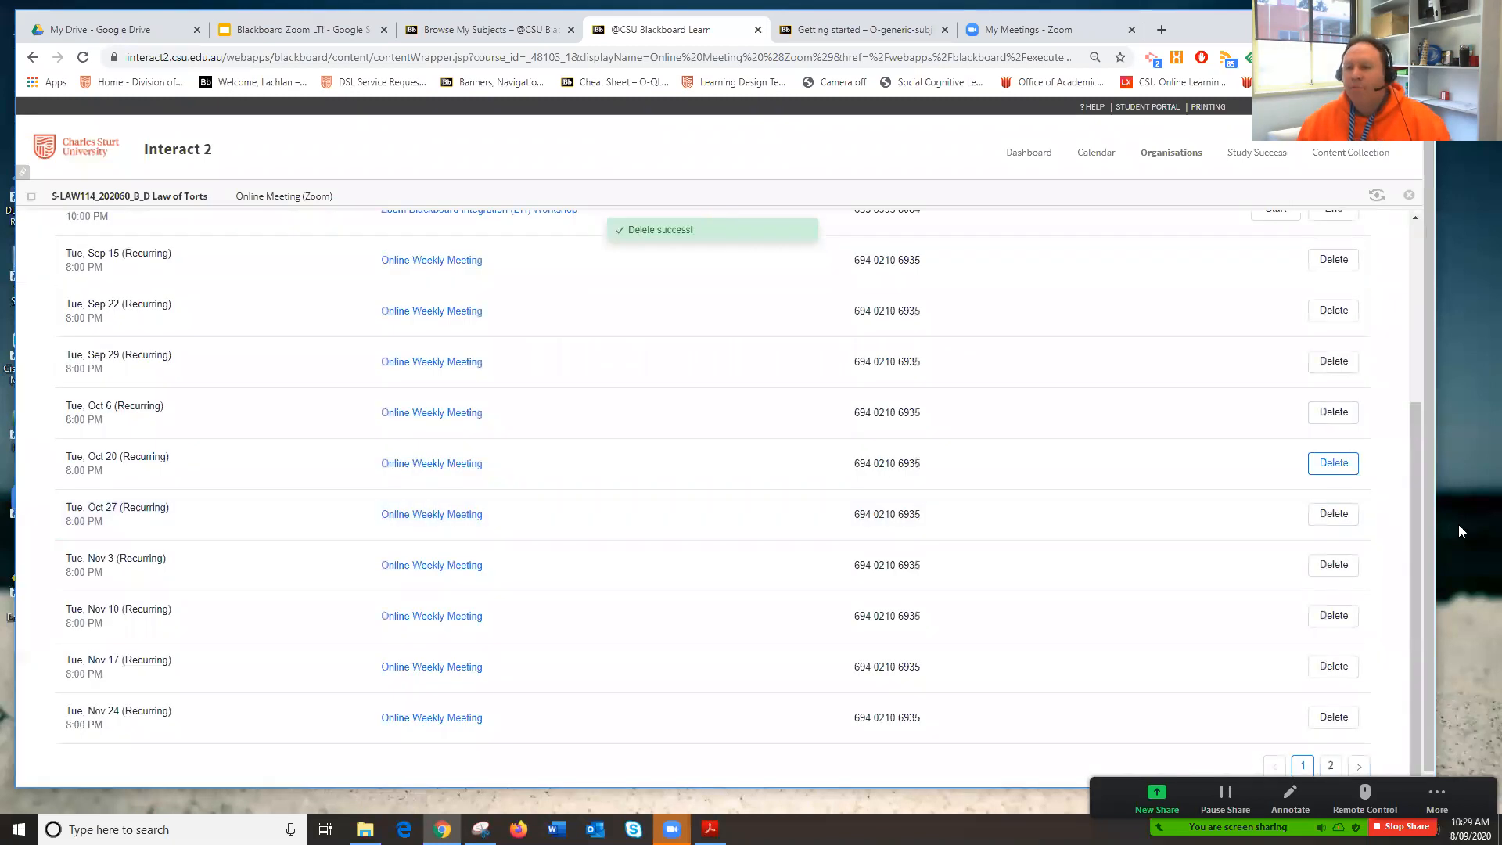
left_click_drag(1416, 549, 1419, 335)
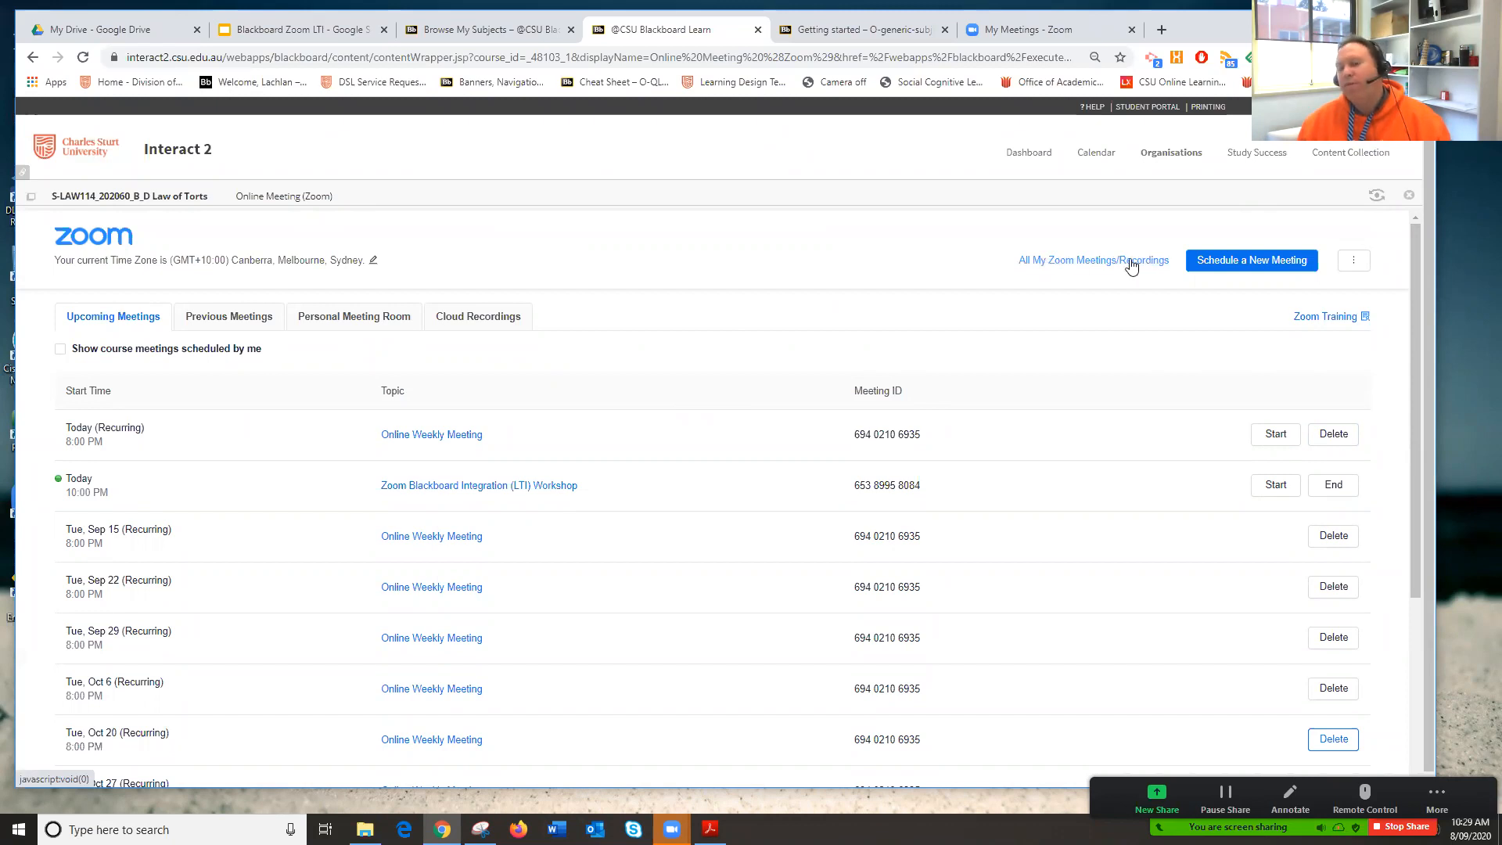
Compare the upcoming meetings on the Zoom web portal with the list in Blackboard, ending on the Blackboard list
left_click(1023, 31)
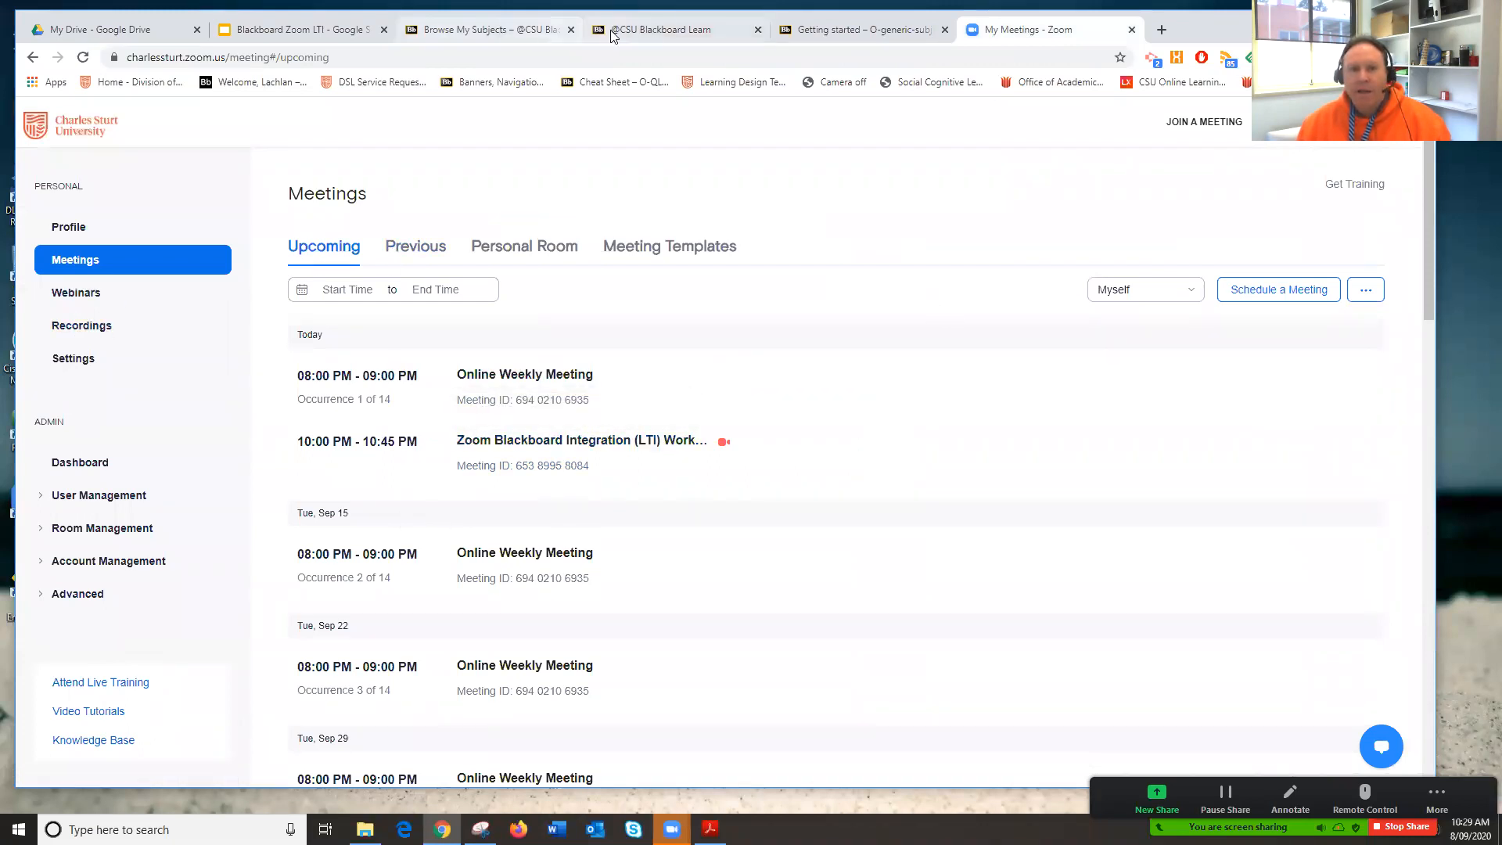
left_click(694, 28)
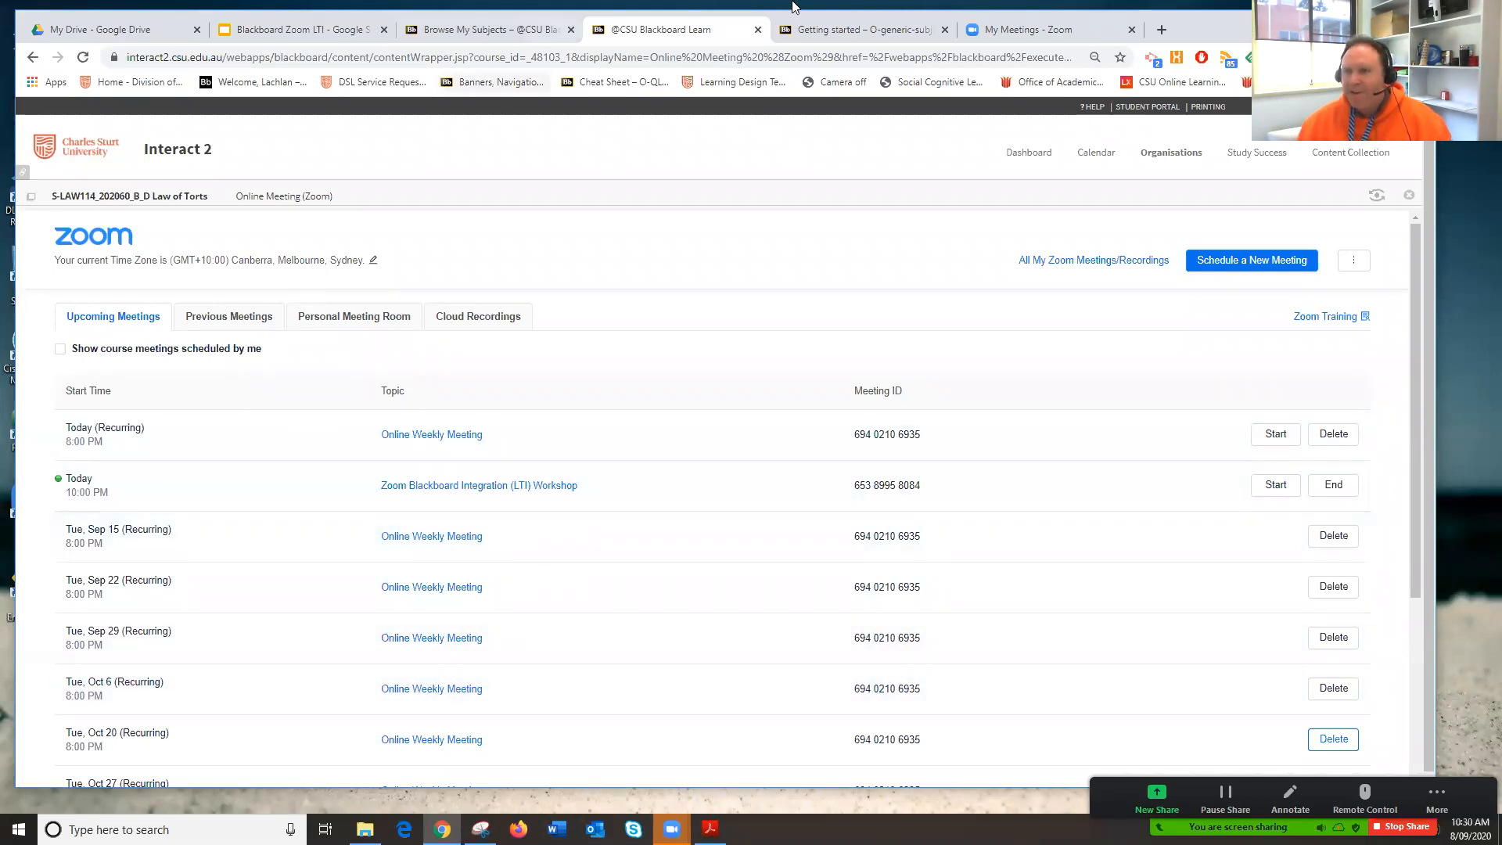
left_click(1013, 30)
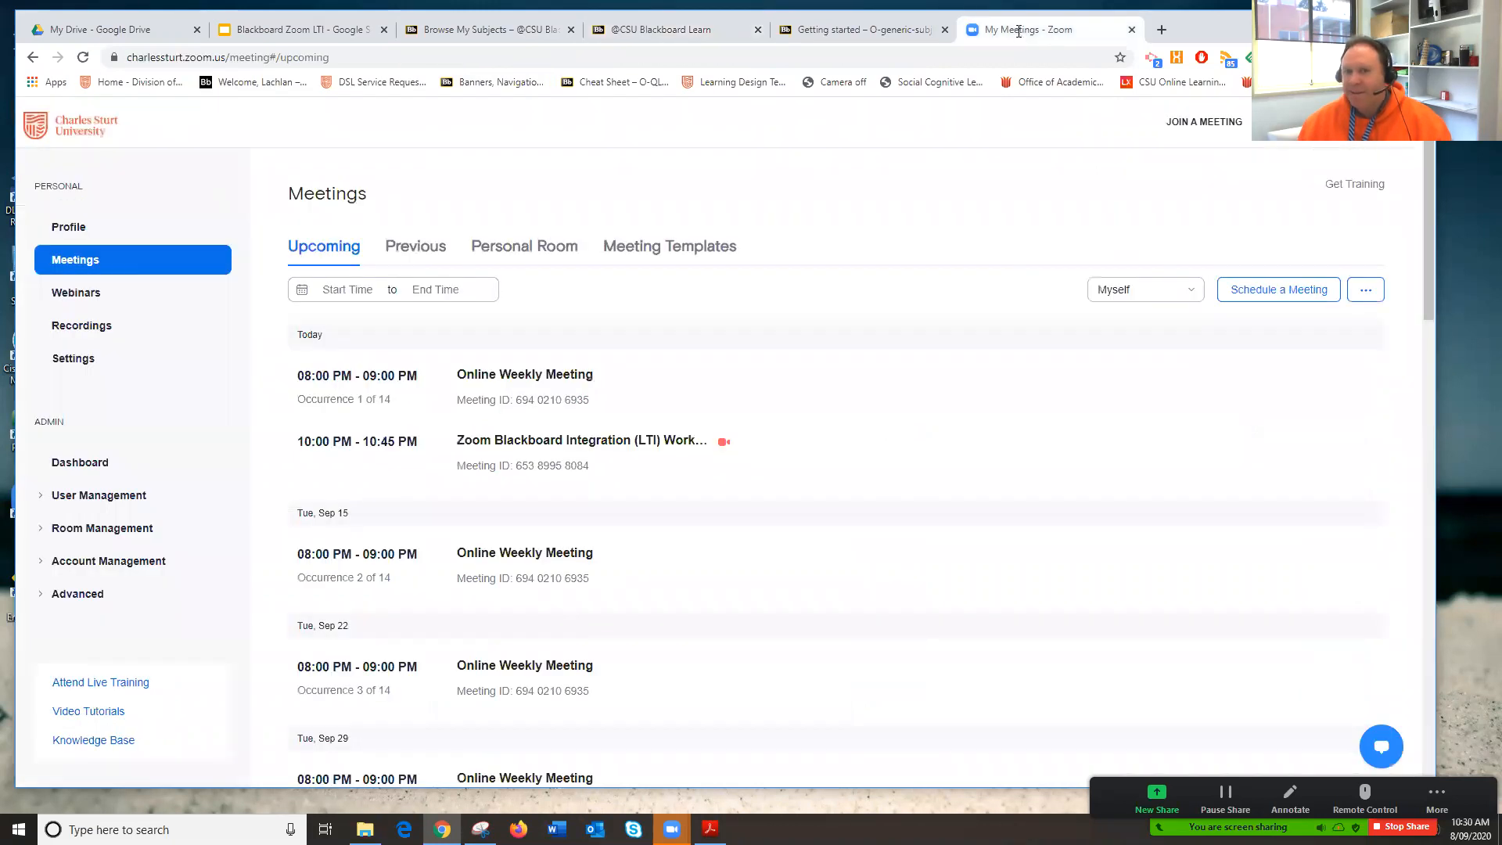
mouse_move(742, 395)
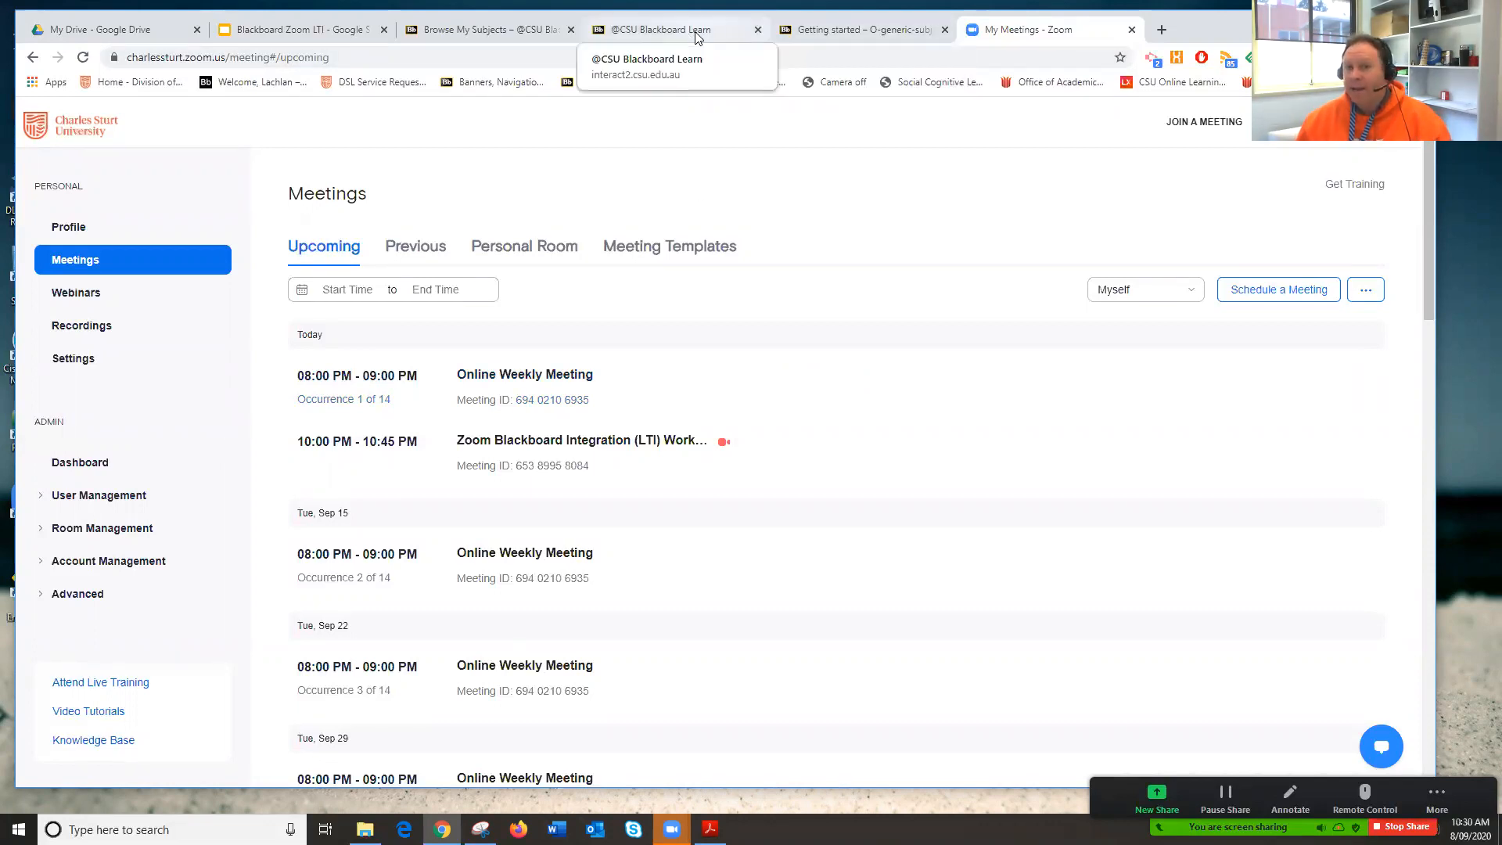
left_click(724, 33)
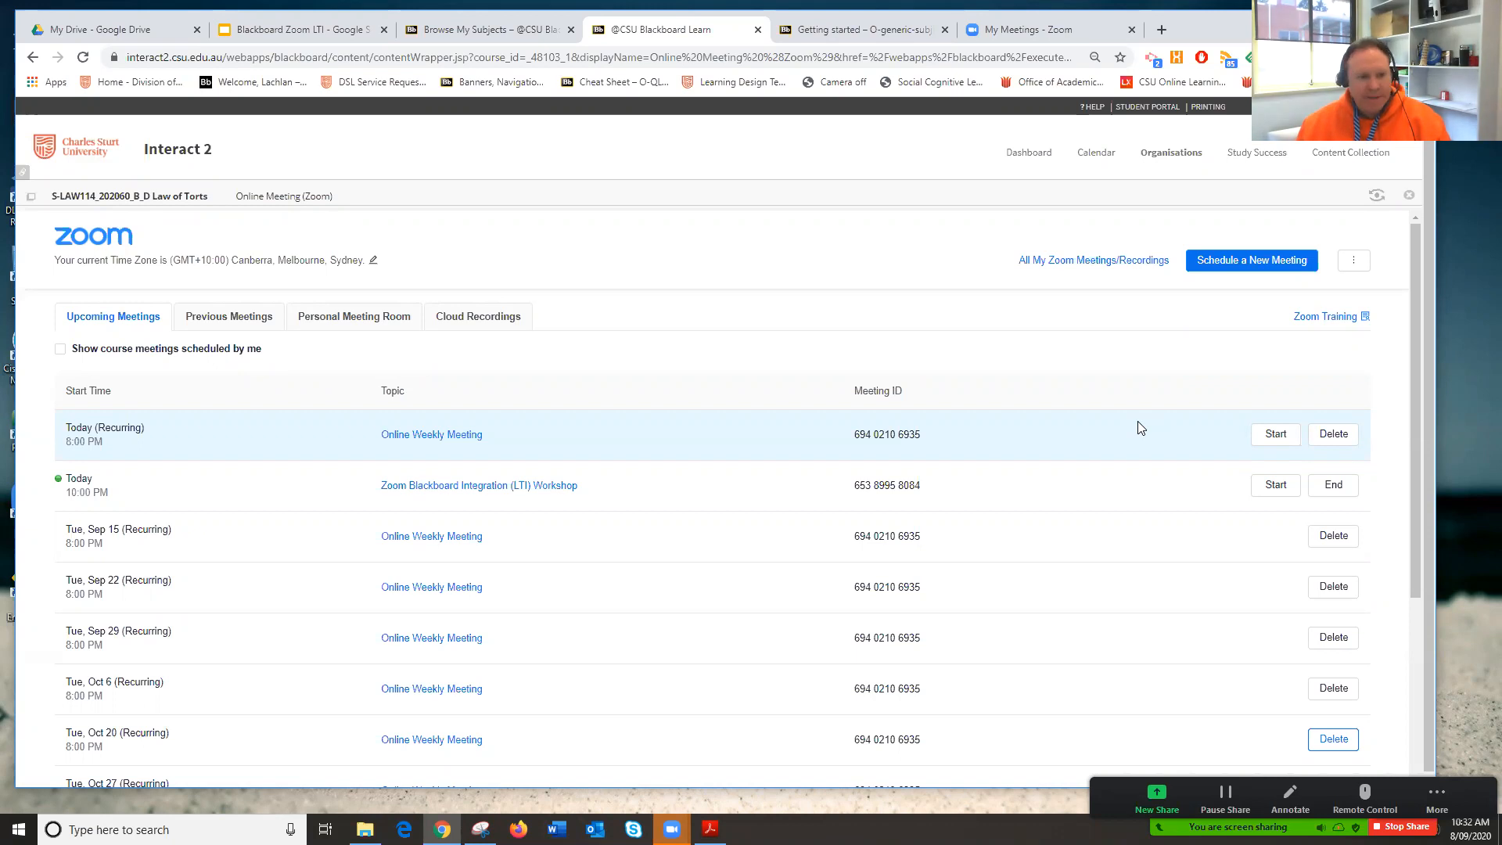
Switch to the Blackboard Zoom LTI slides, show the Teaching Implications slide, and briefly view the Zoom Cheat Sheet PDF in Acrobat Reader
left_click(295, 29)
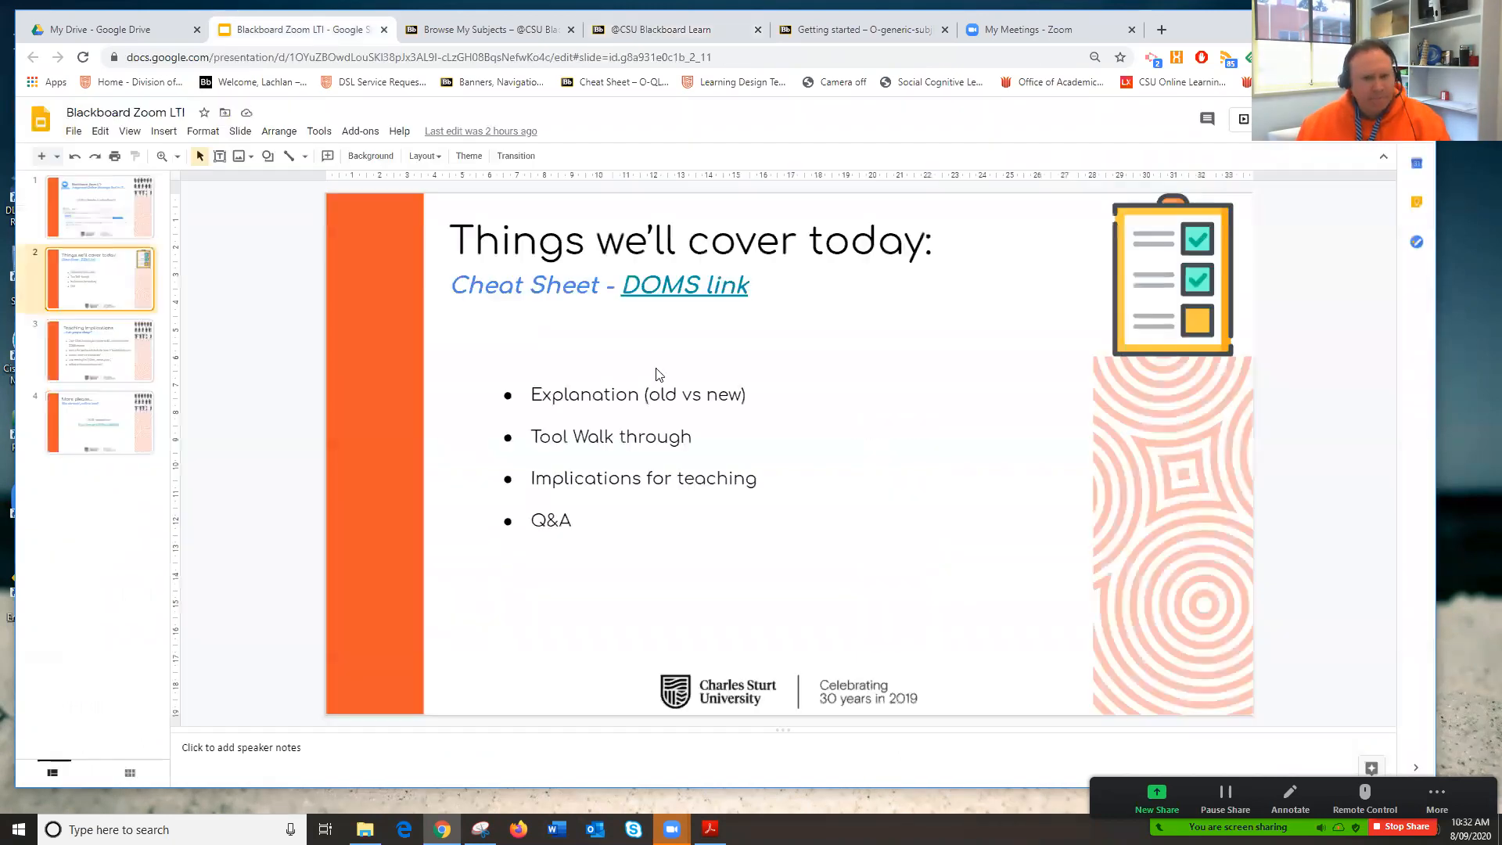
left_click(75, 357)
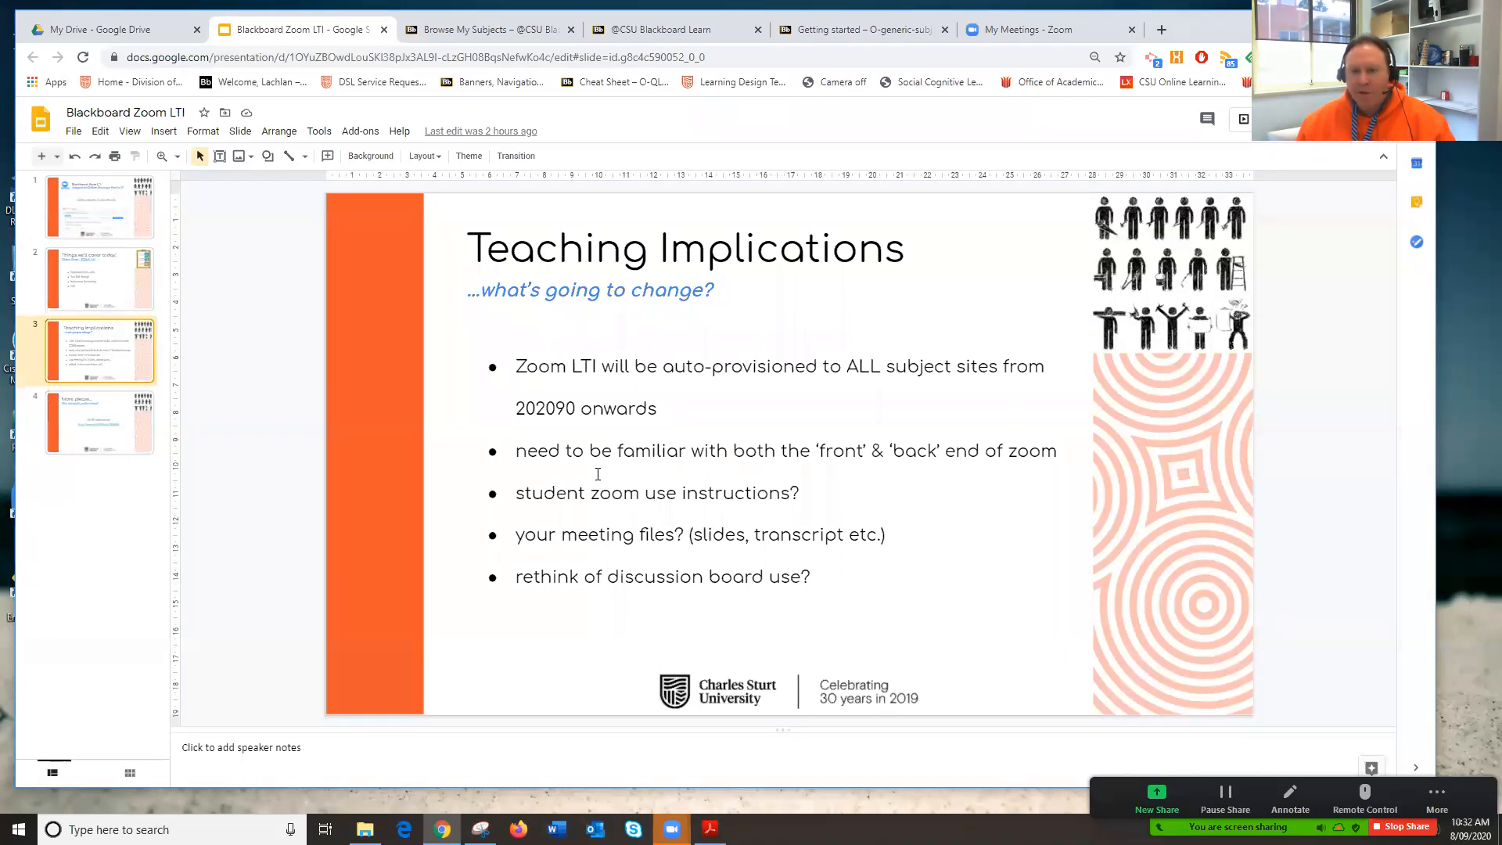
left_click(710, 829)
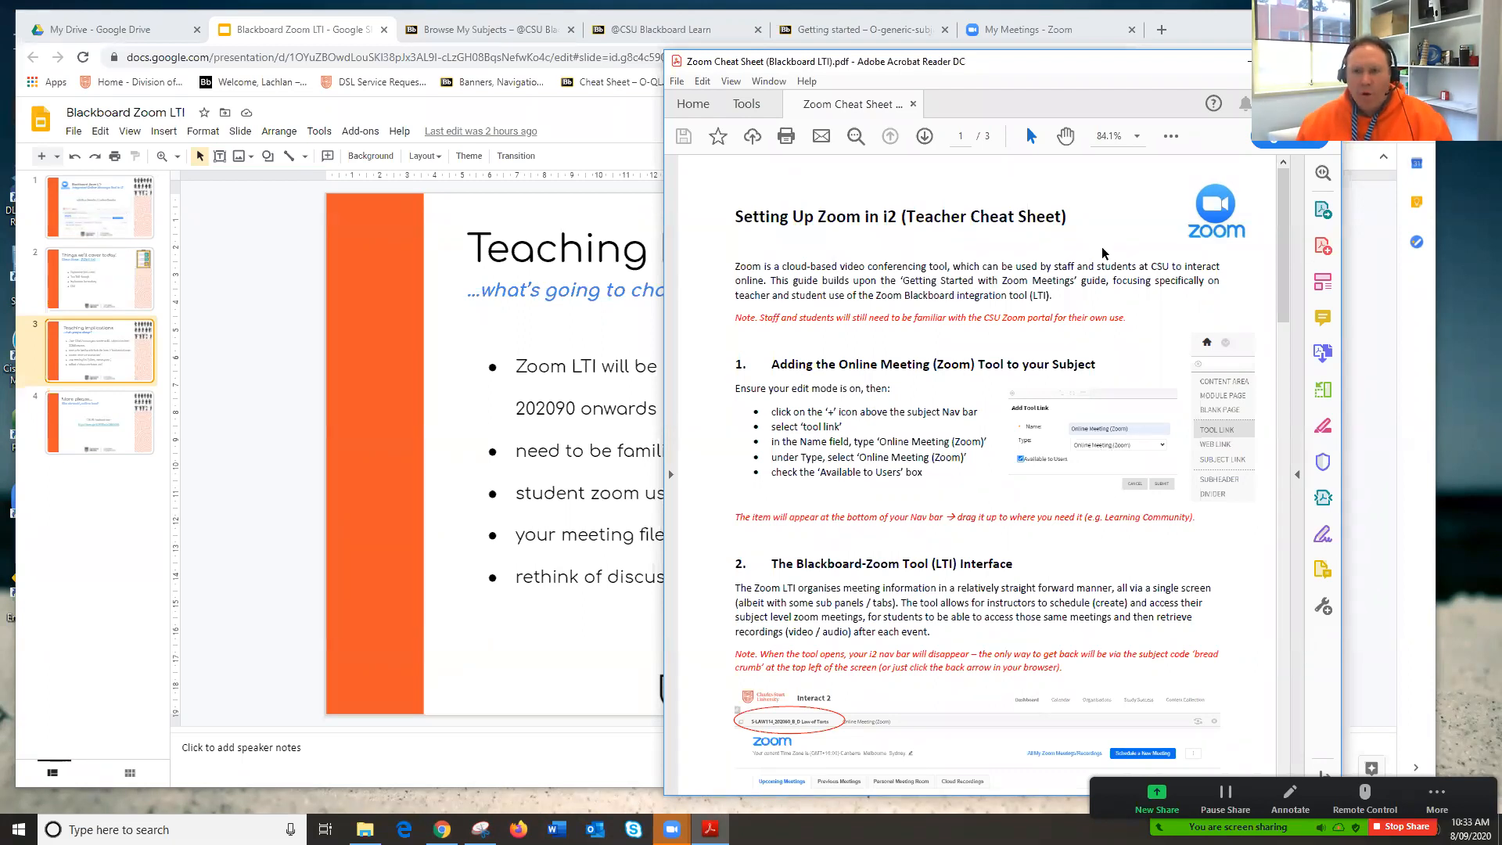
left_click(1249, 69)
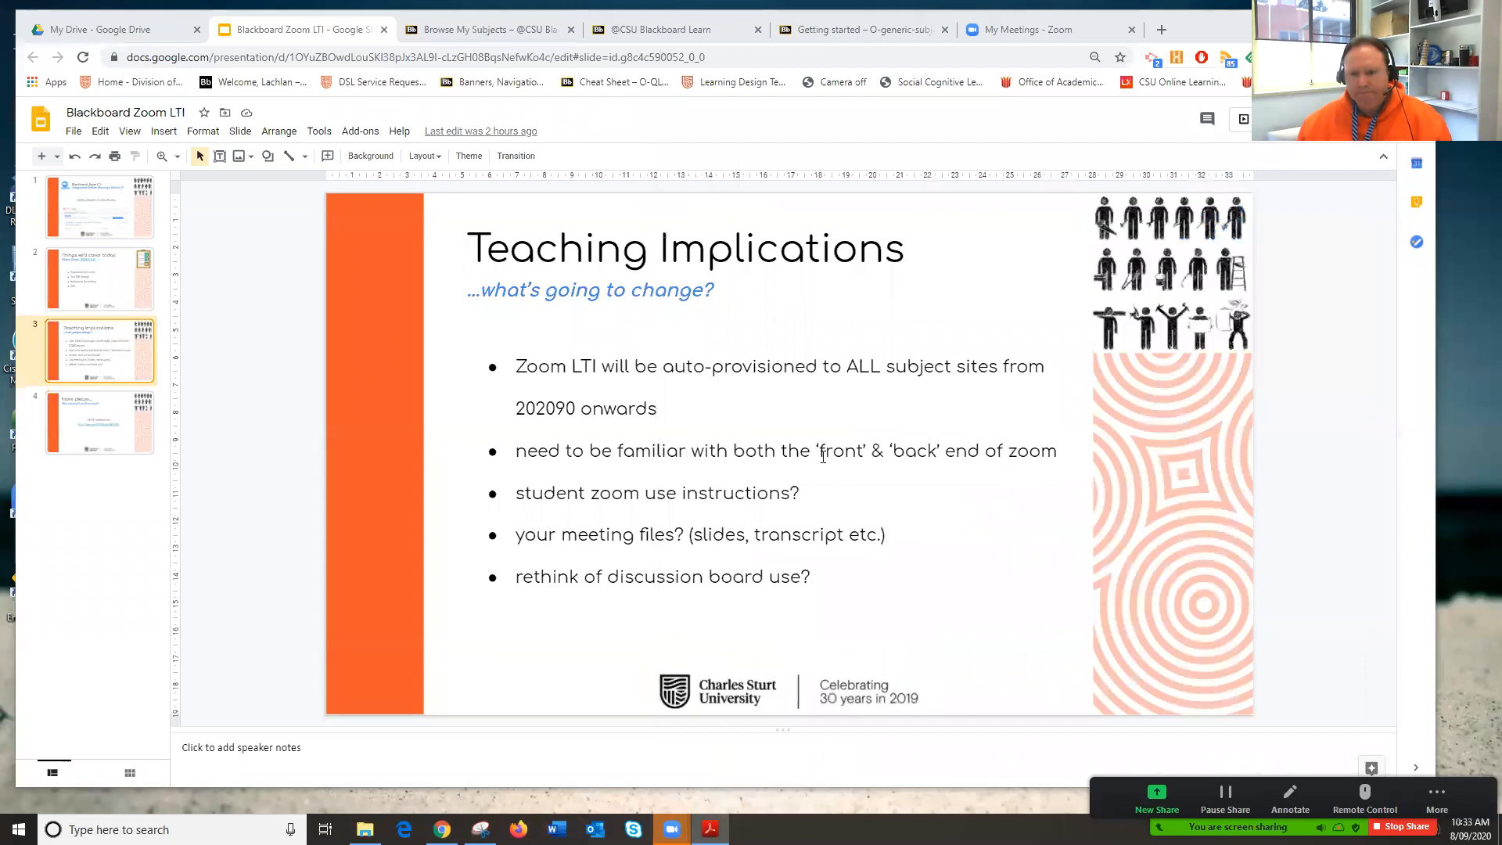
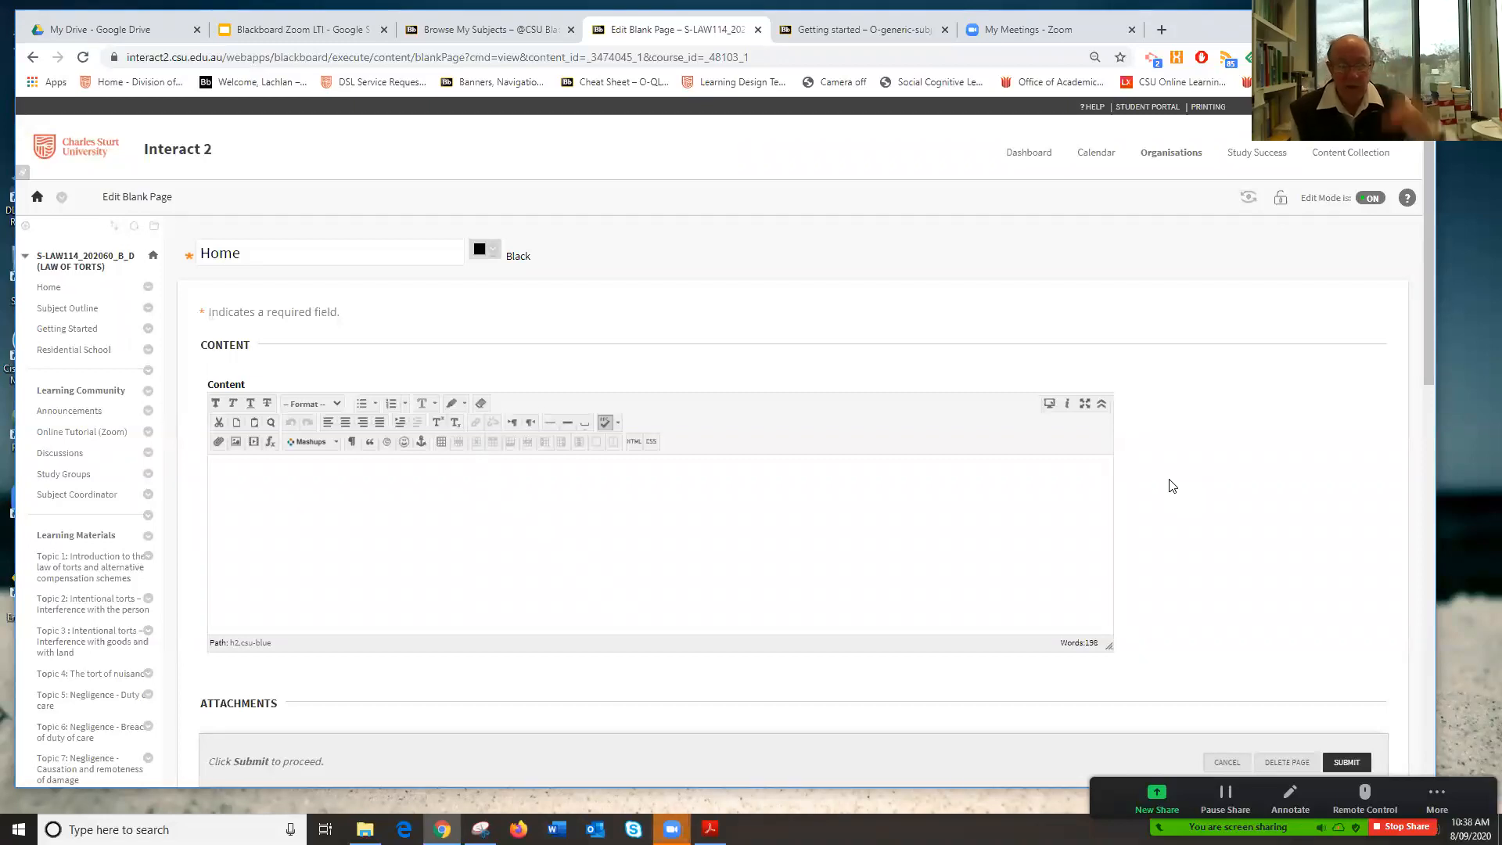
Open the Online Meeting (Zoom) page from the Law of Torts subject menu in Blackboard
scroll(97, 587, "down", 10)
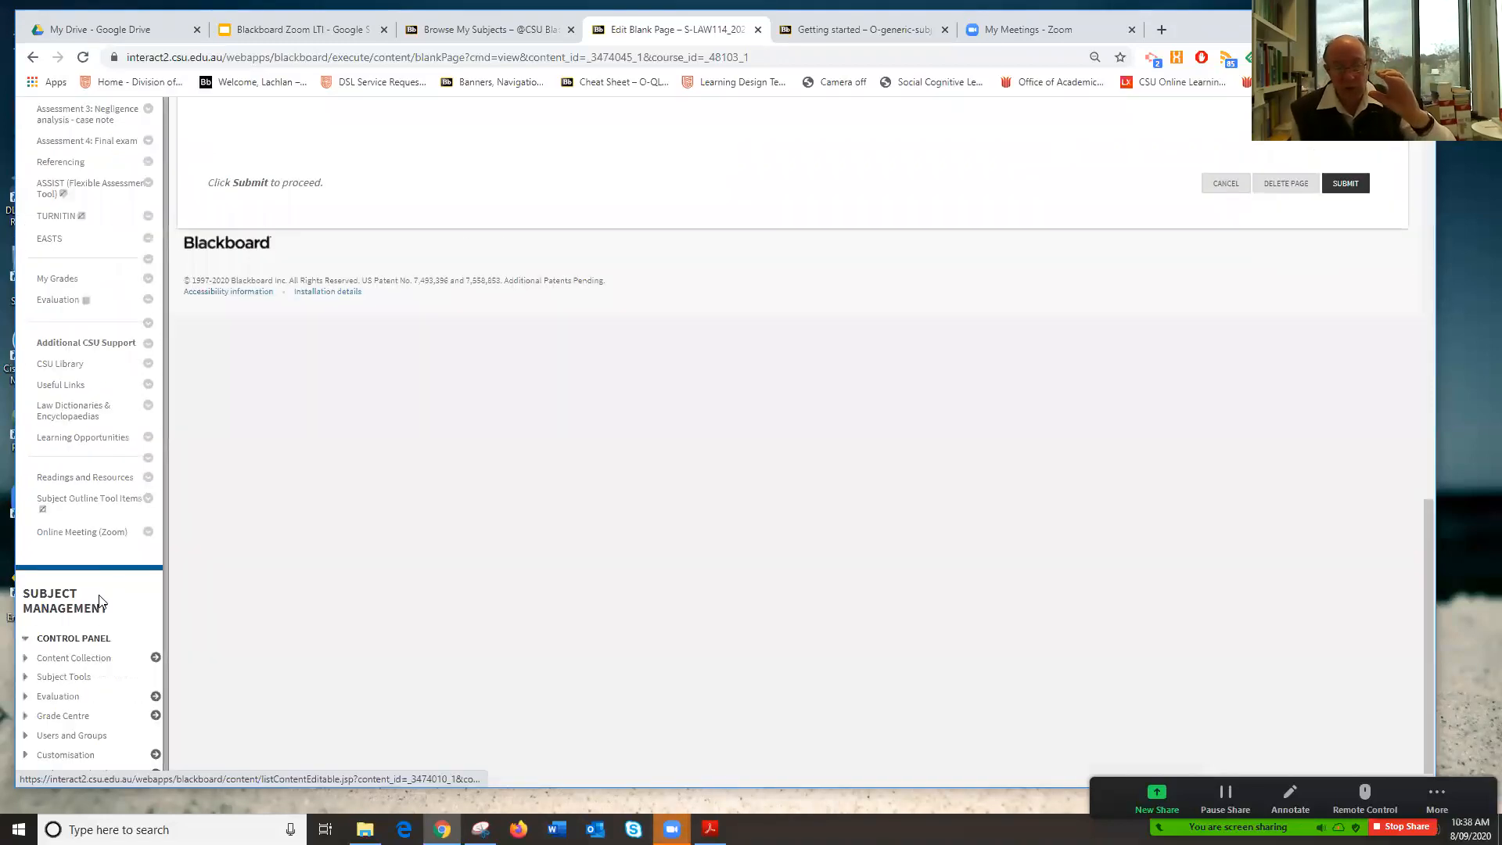
left_click(85, 537)
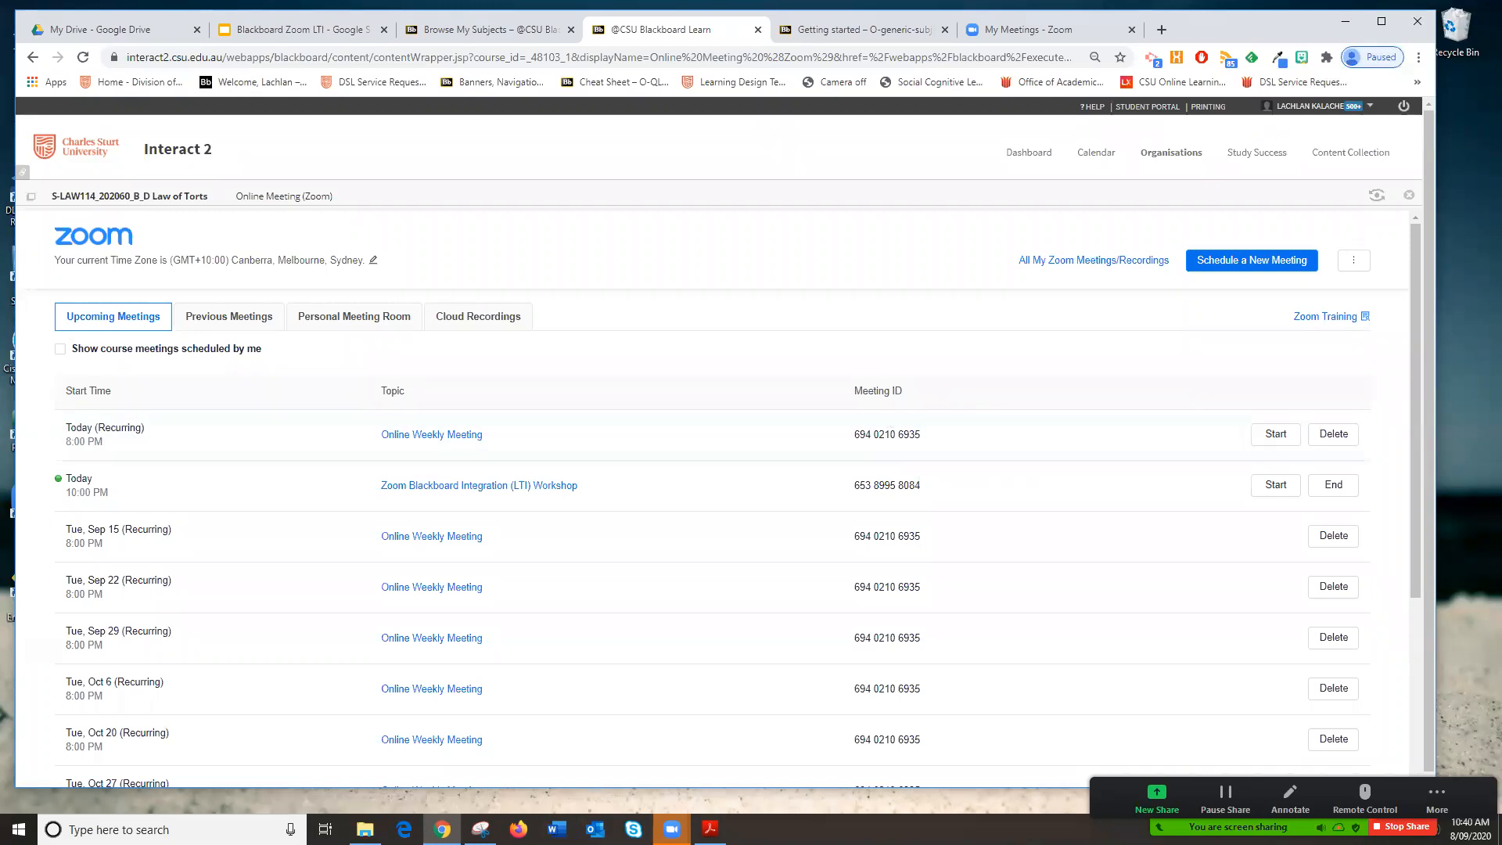
key("alt+Tab")
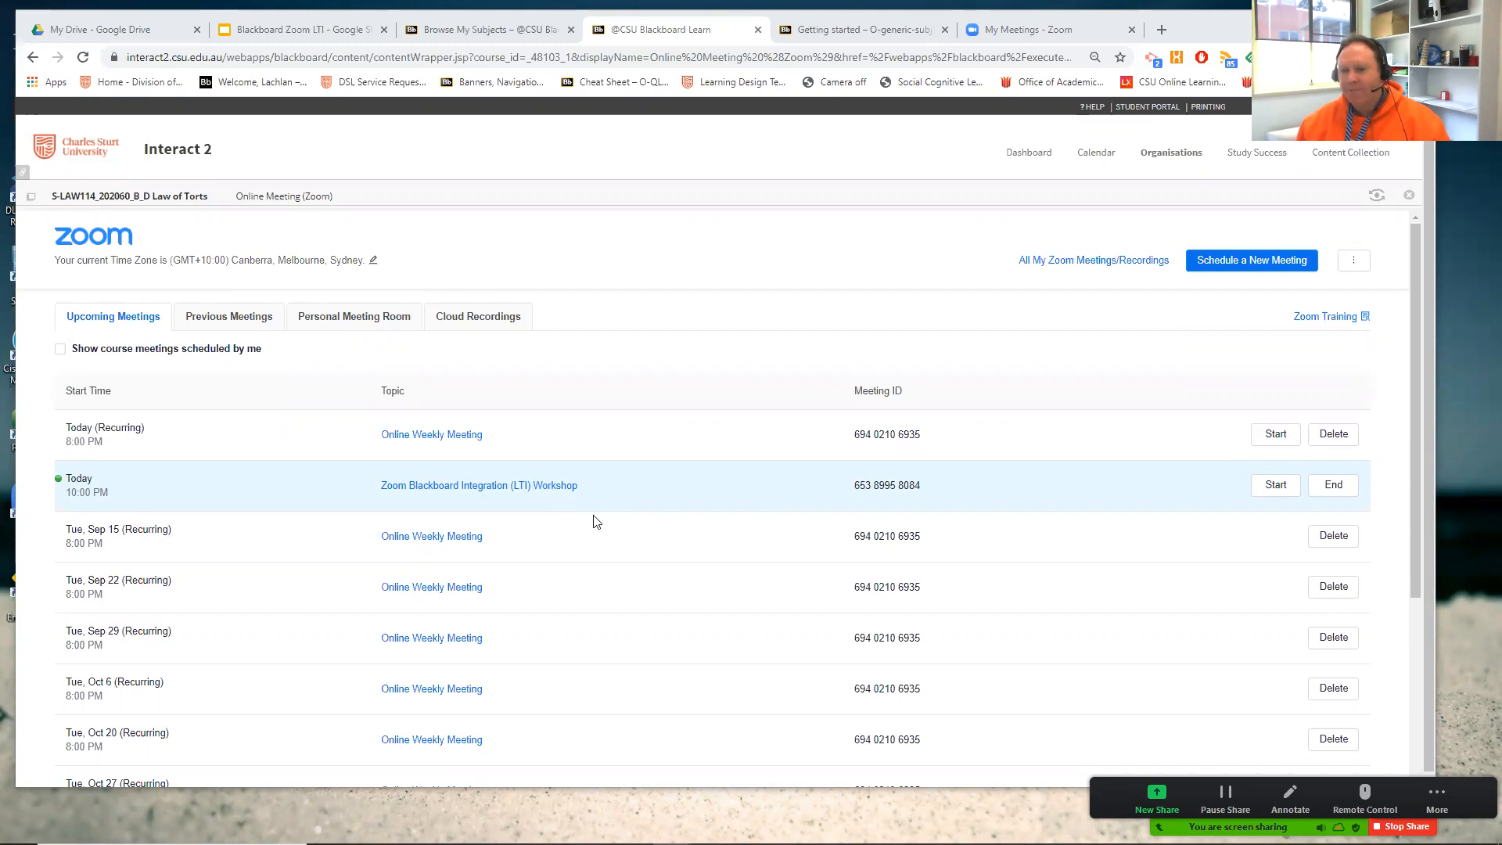
View the video recording of ABC123 Weekly Online Meeting *sample* from the subject's cloud recordings, and return to the upcoming meetings list
left_click(469, 323)
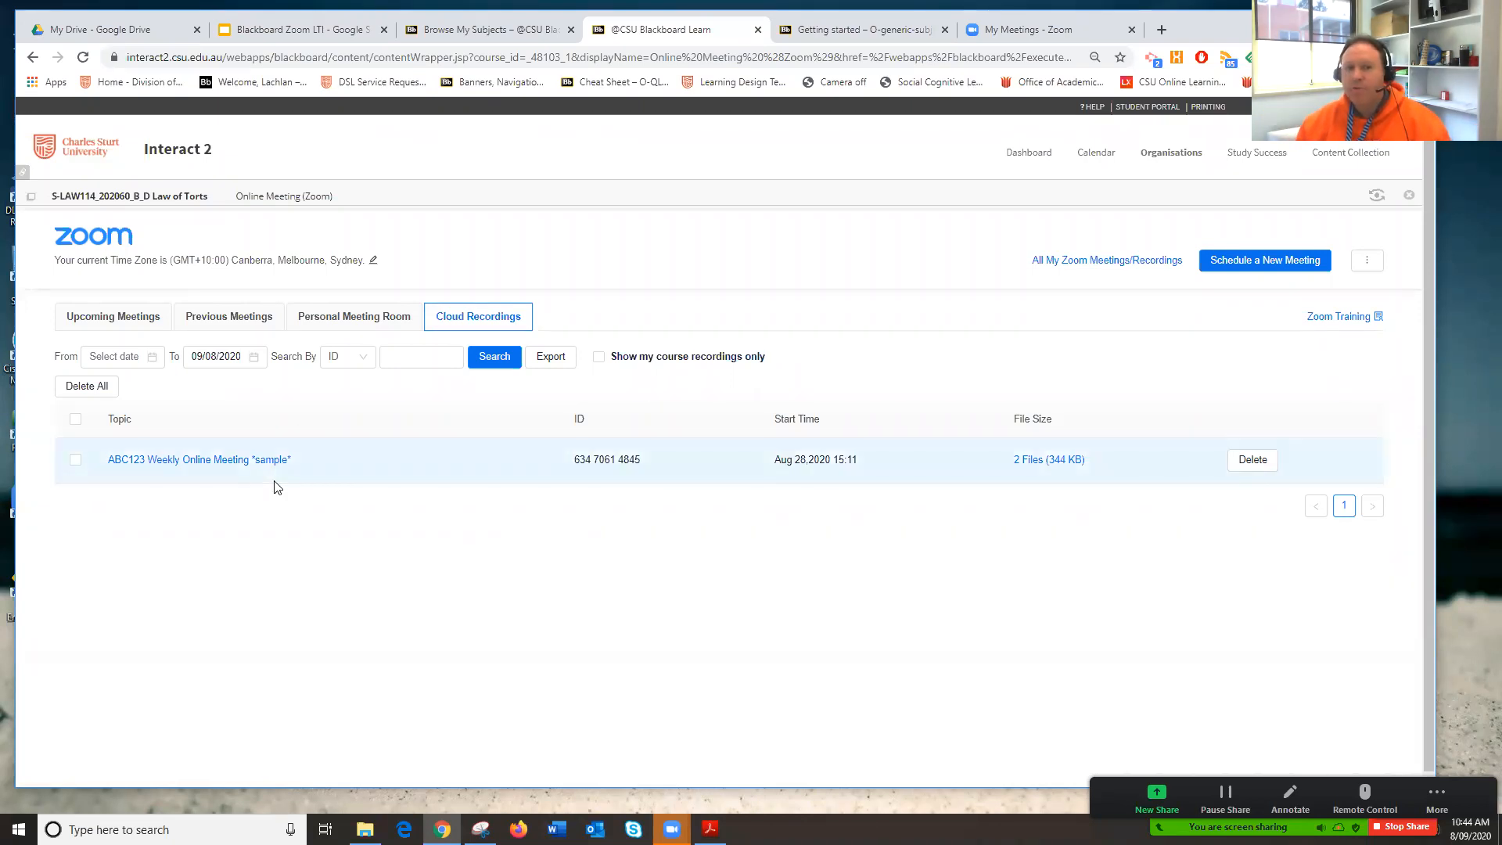
left_click(181, 467)
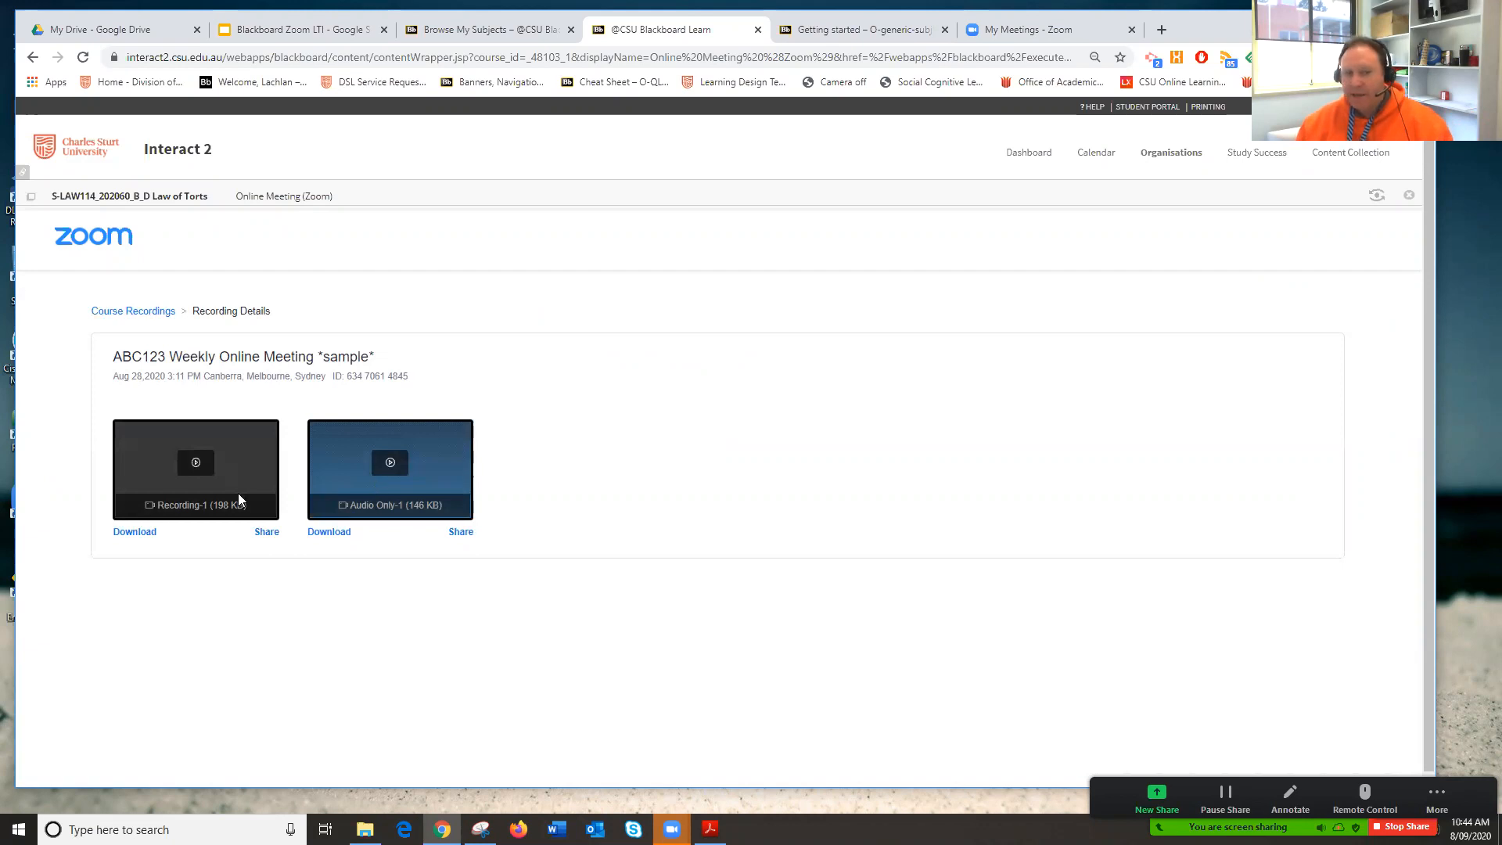
left_click(196, 462)
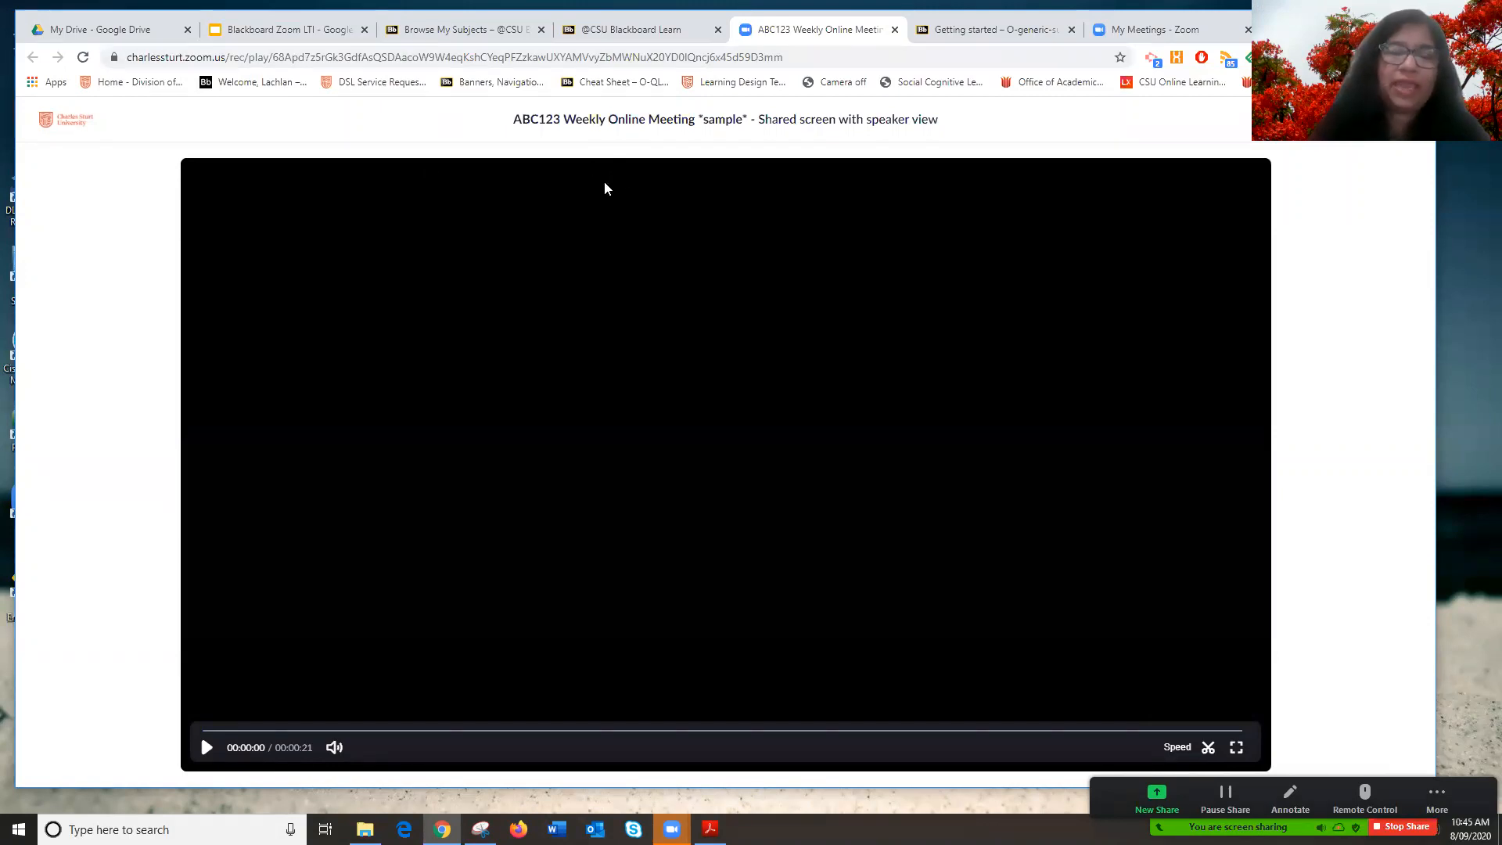
left_click(635, 34)
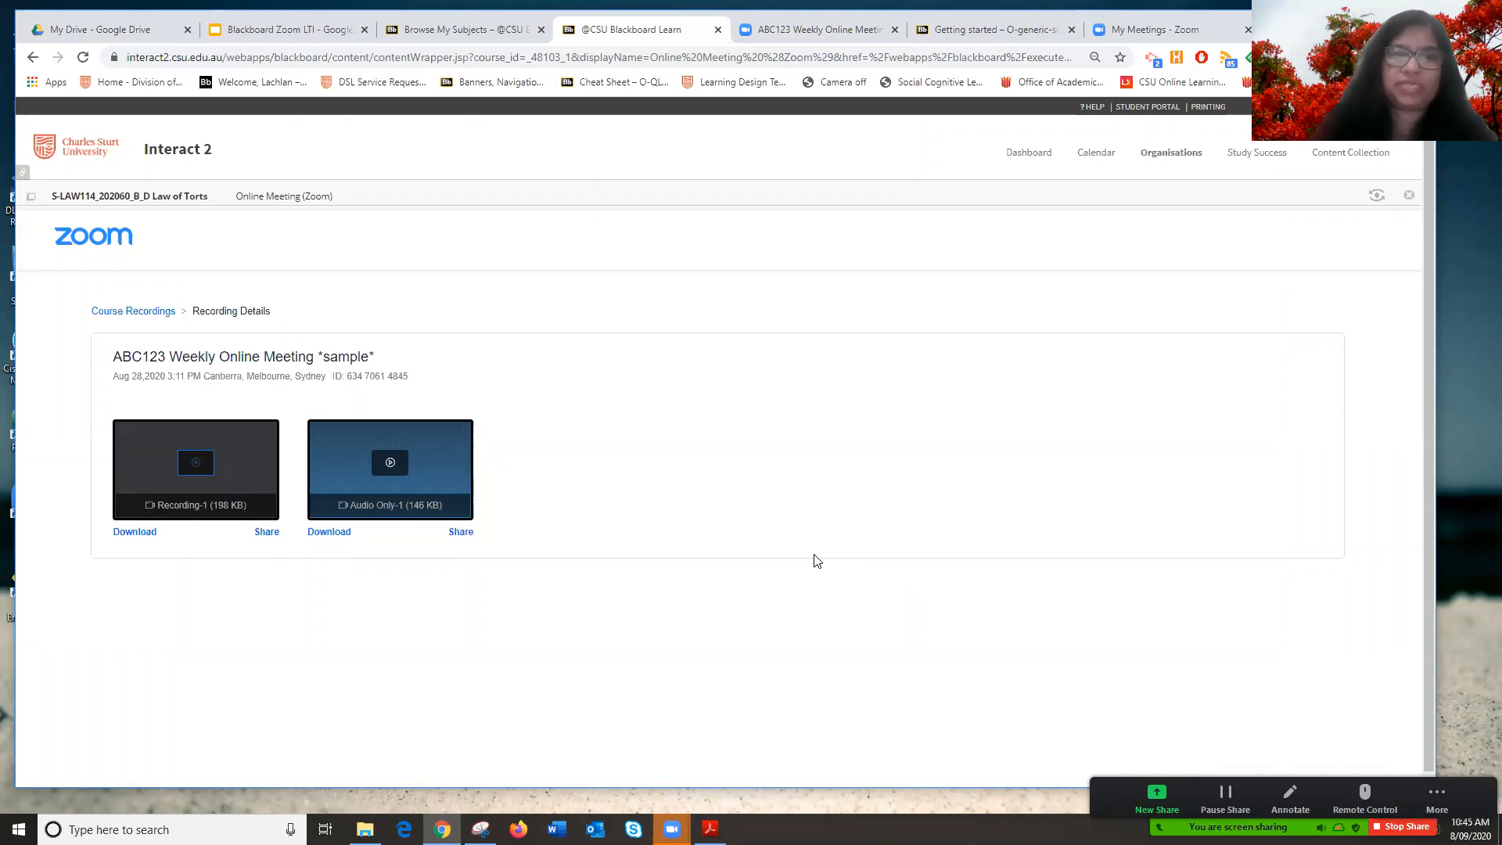
left_click(32, 57)
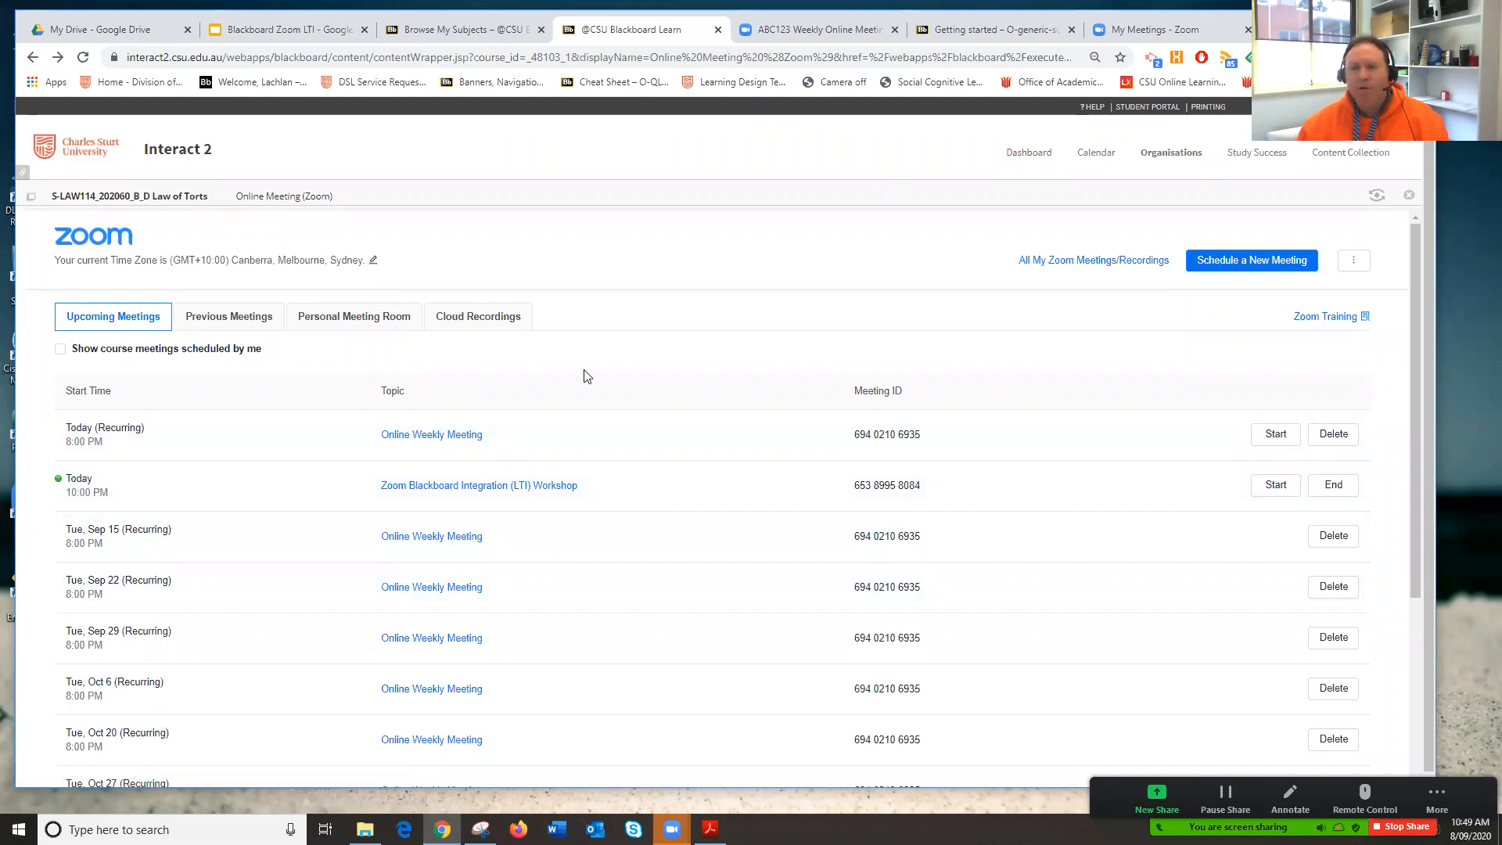
Review the sharing options of the "Enhancing your Learning Resources" cloud recording on the Zoom web portal
left_click(1151, 33)
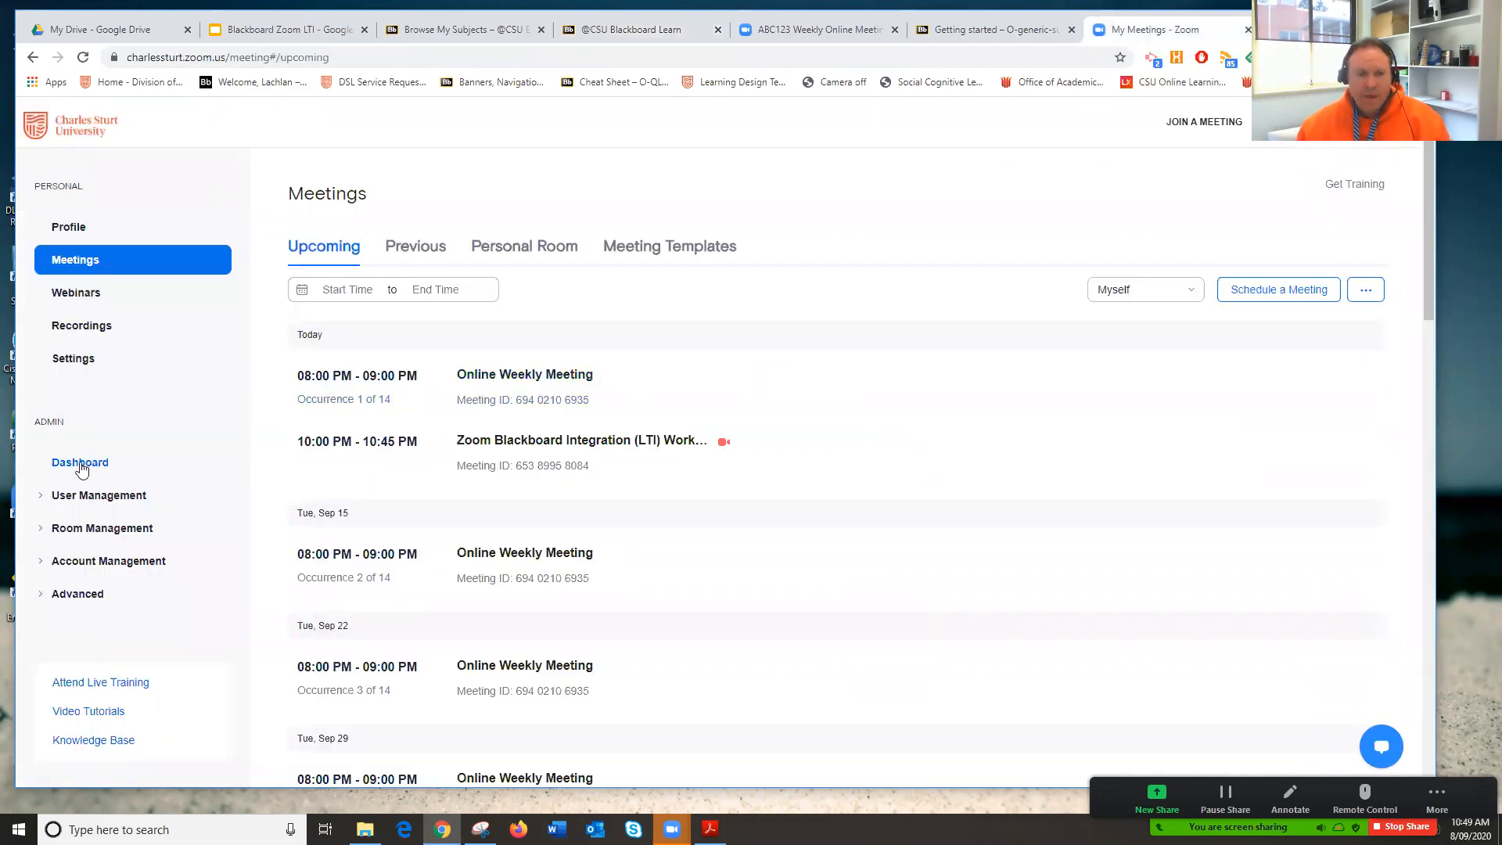
left_click(70, 331)
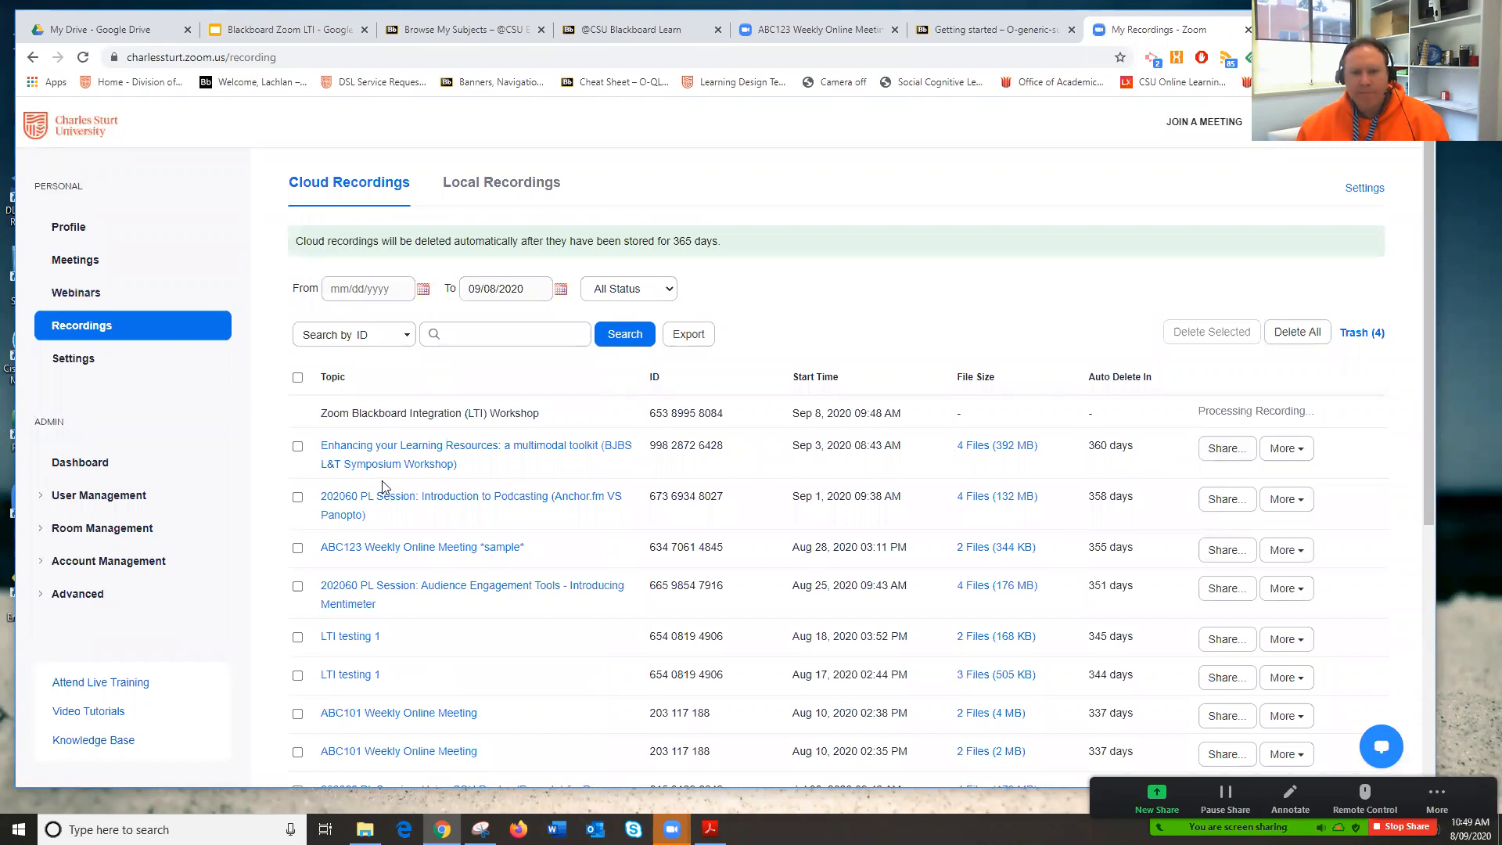
left_click(1226, 452)
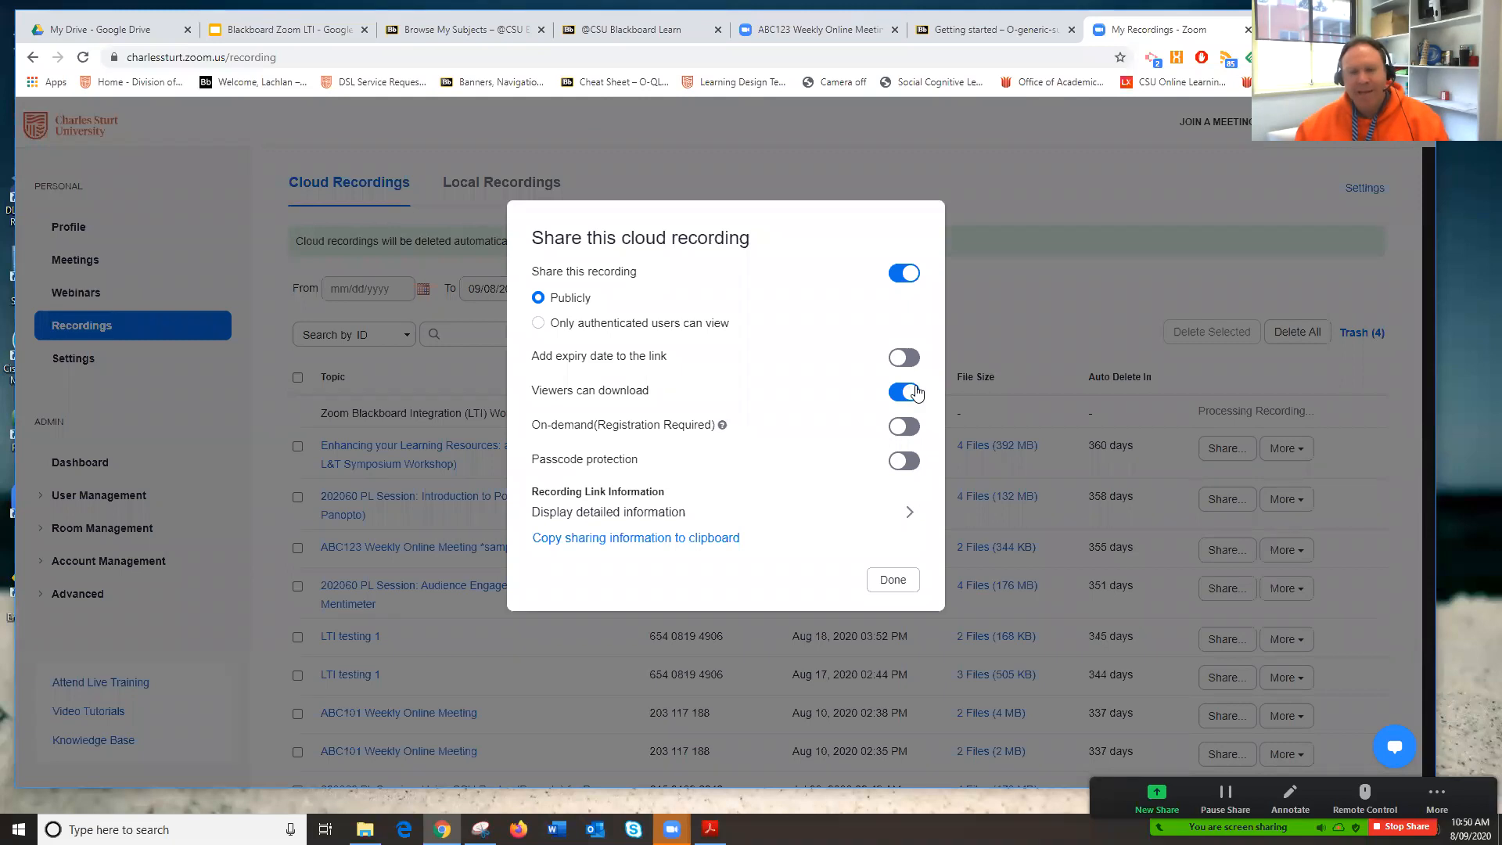
left_click(888, 580)
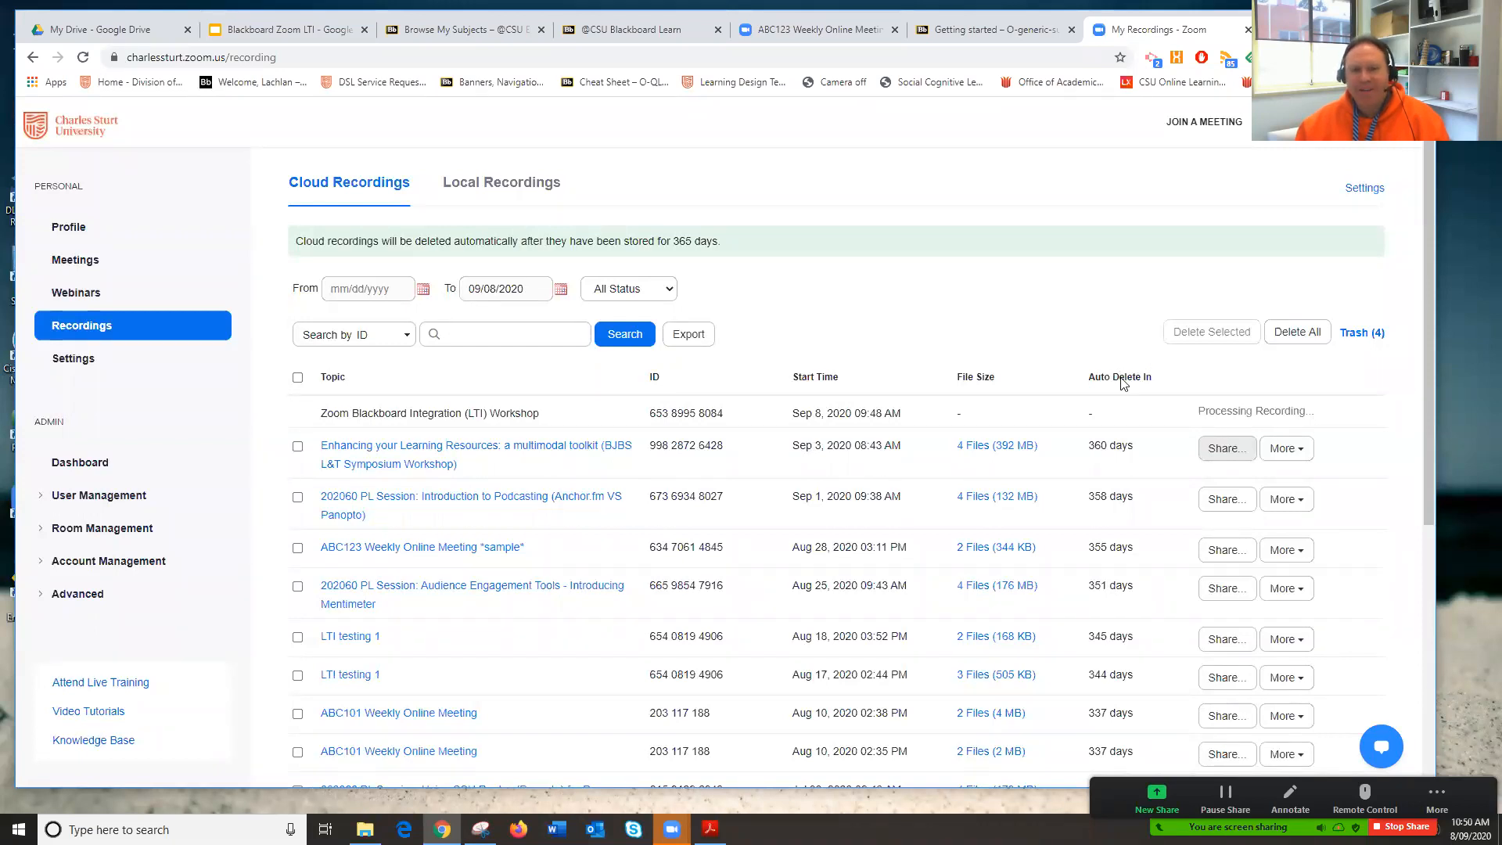
Check the Law of Torts cloud recordings in Blackboard against the cloud recordings on the Zoom web portal
left_click(642, 36)
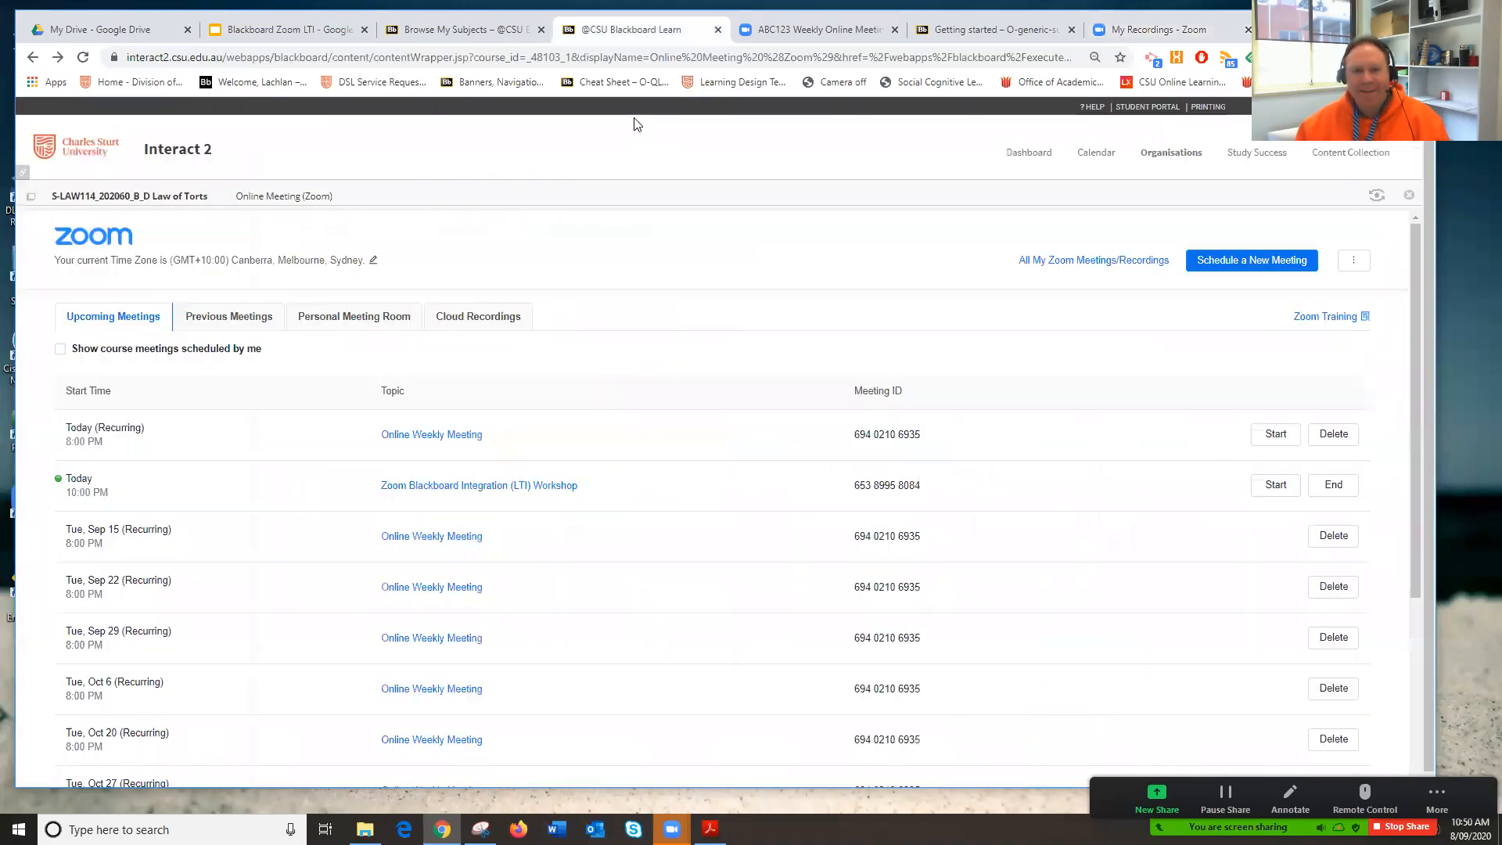
left_click(459, 322)
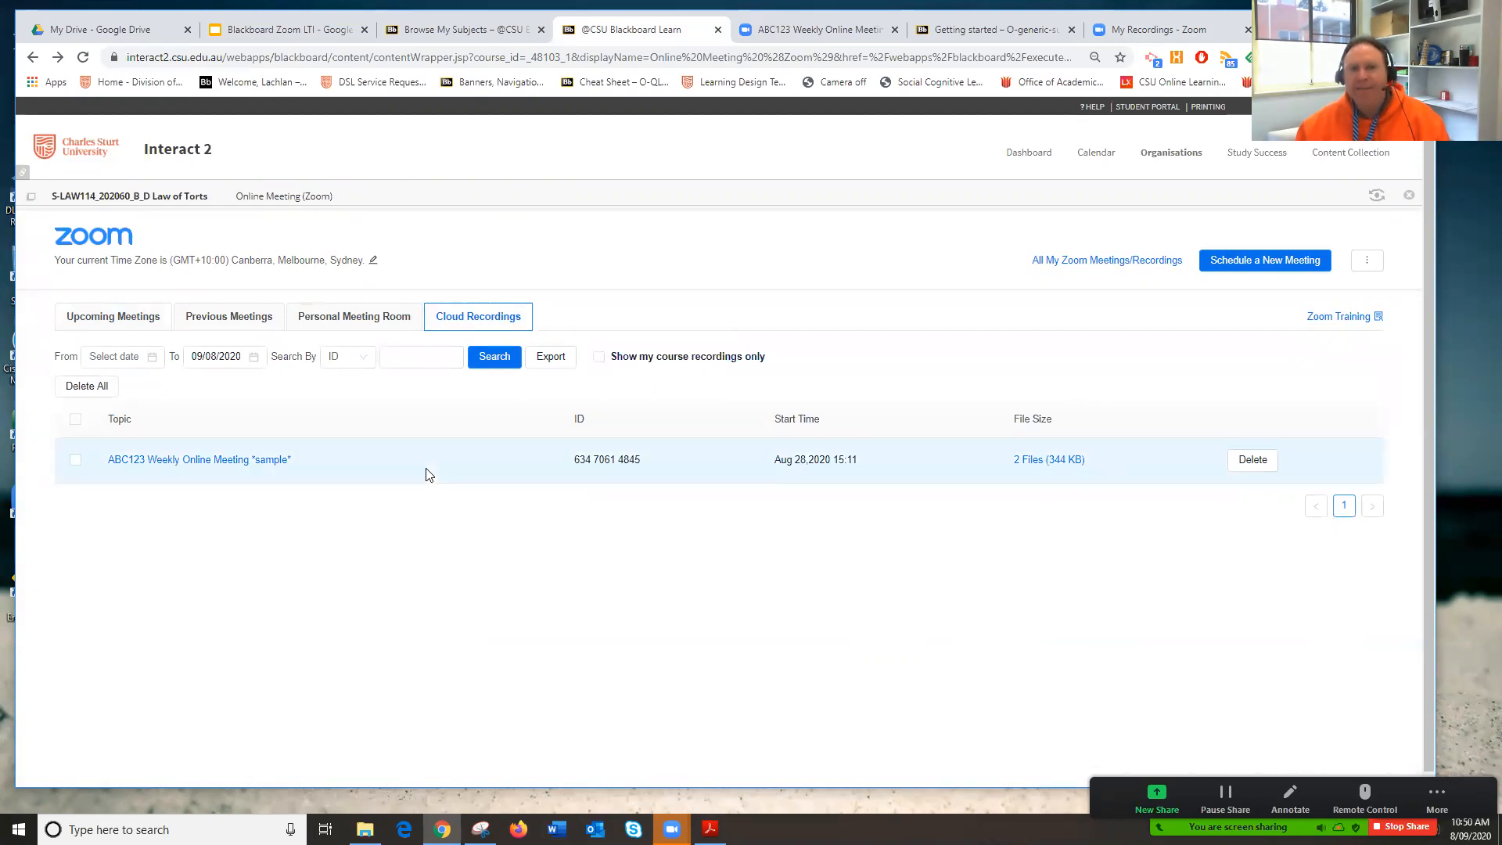
left_click(1165, 32)
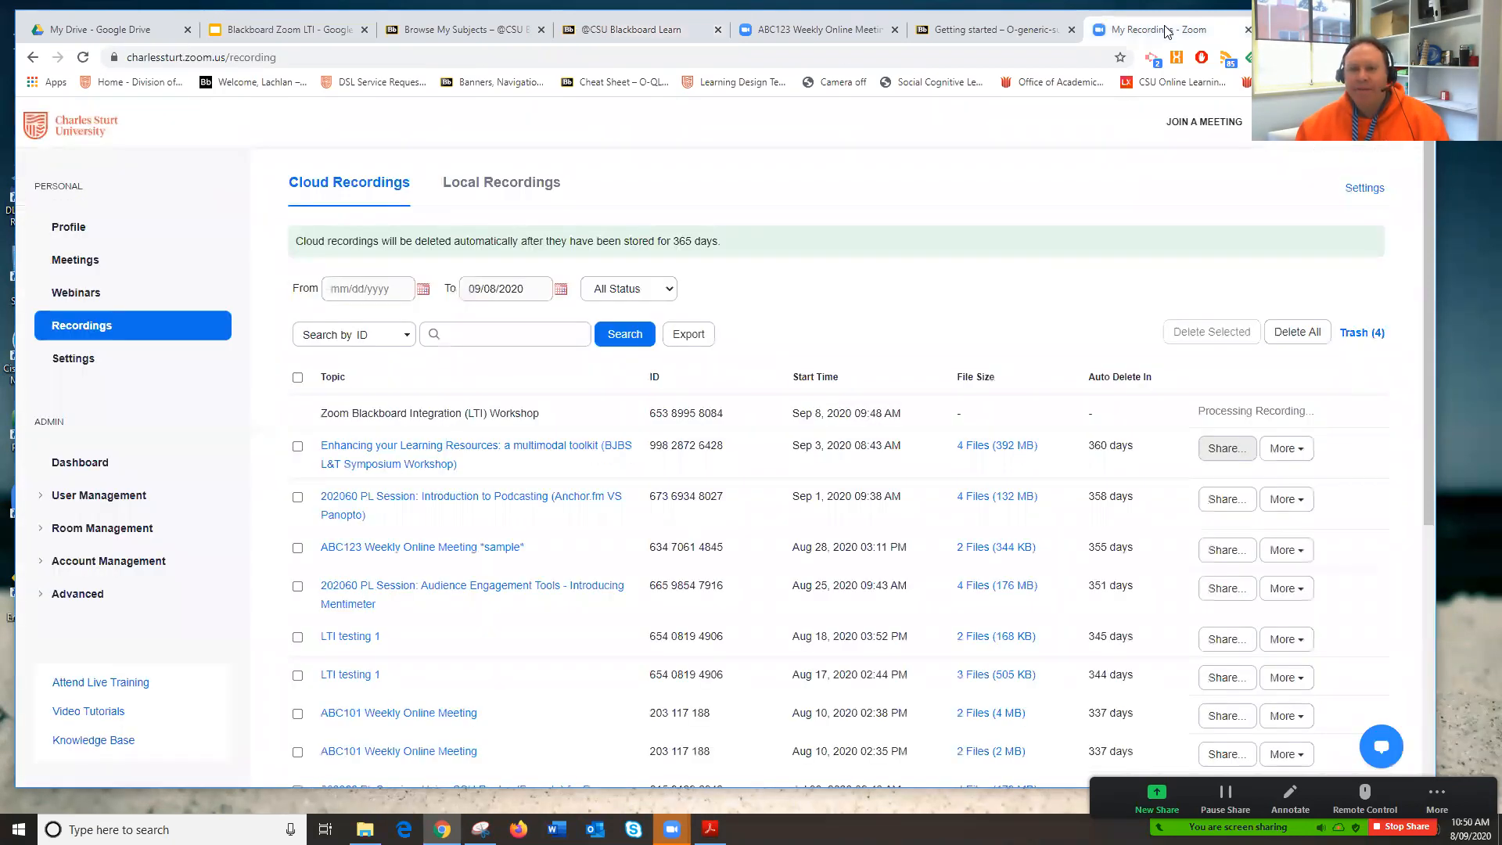
Review the additional options and the recorded files of the "202060 PL Session: Introduction to Podcasting" cloud recording
left_click(1285, 501)
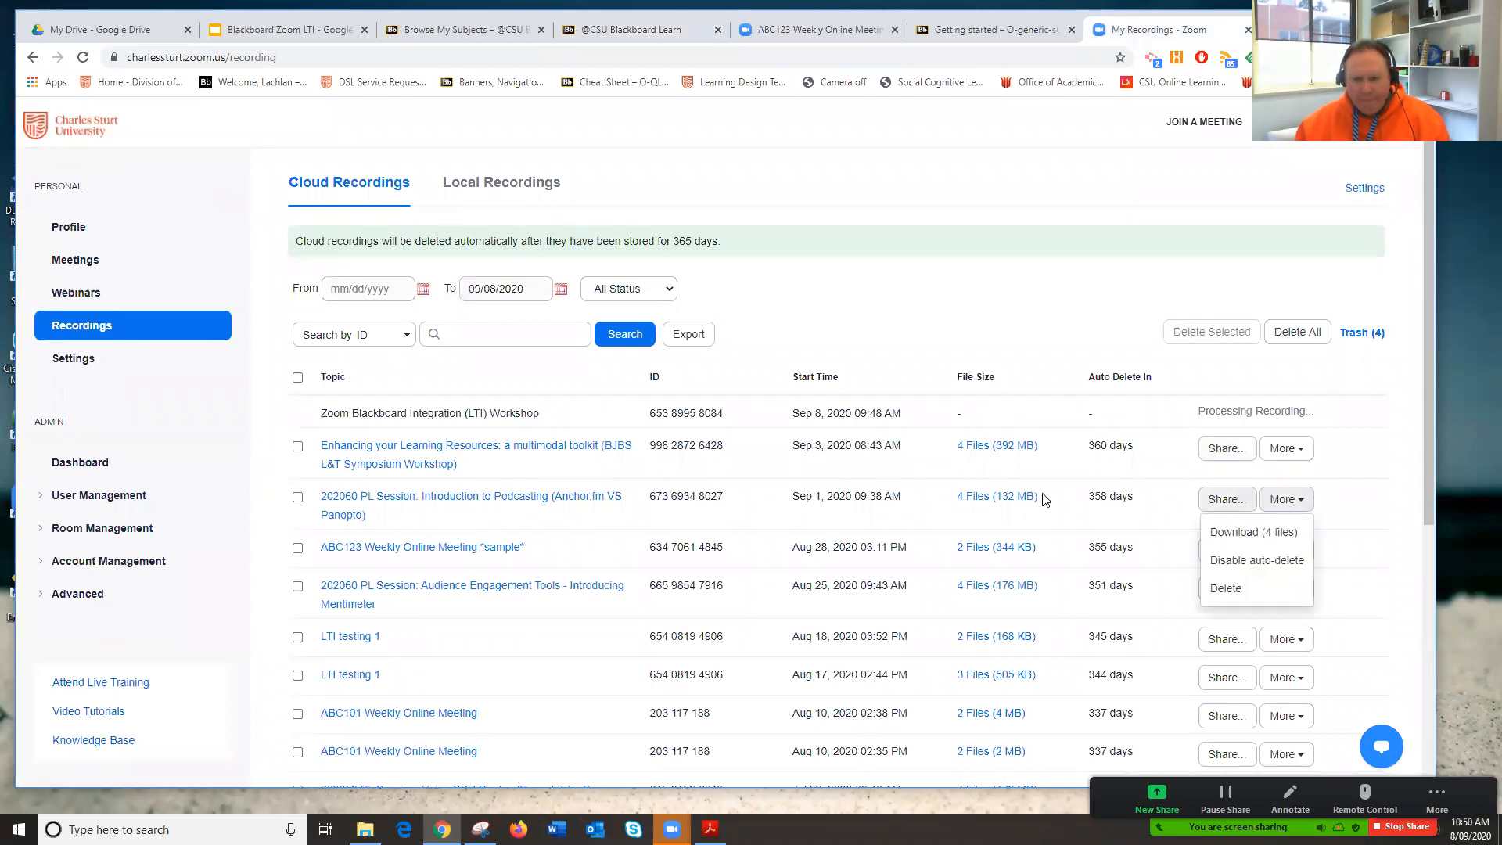
left_click(442, 505)
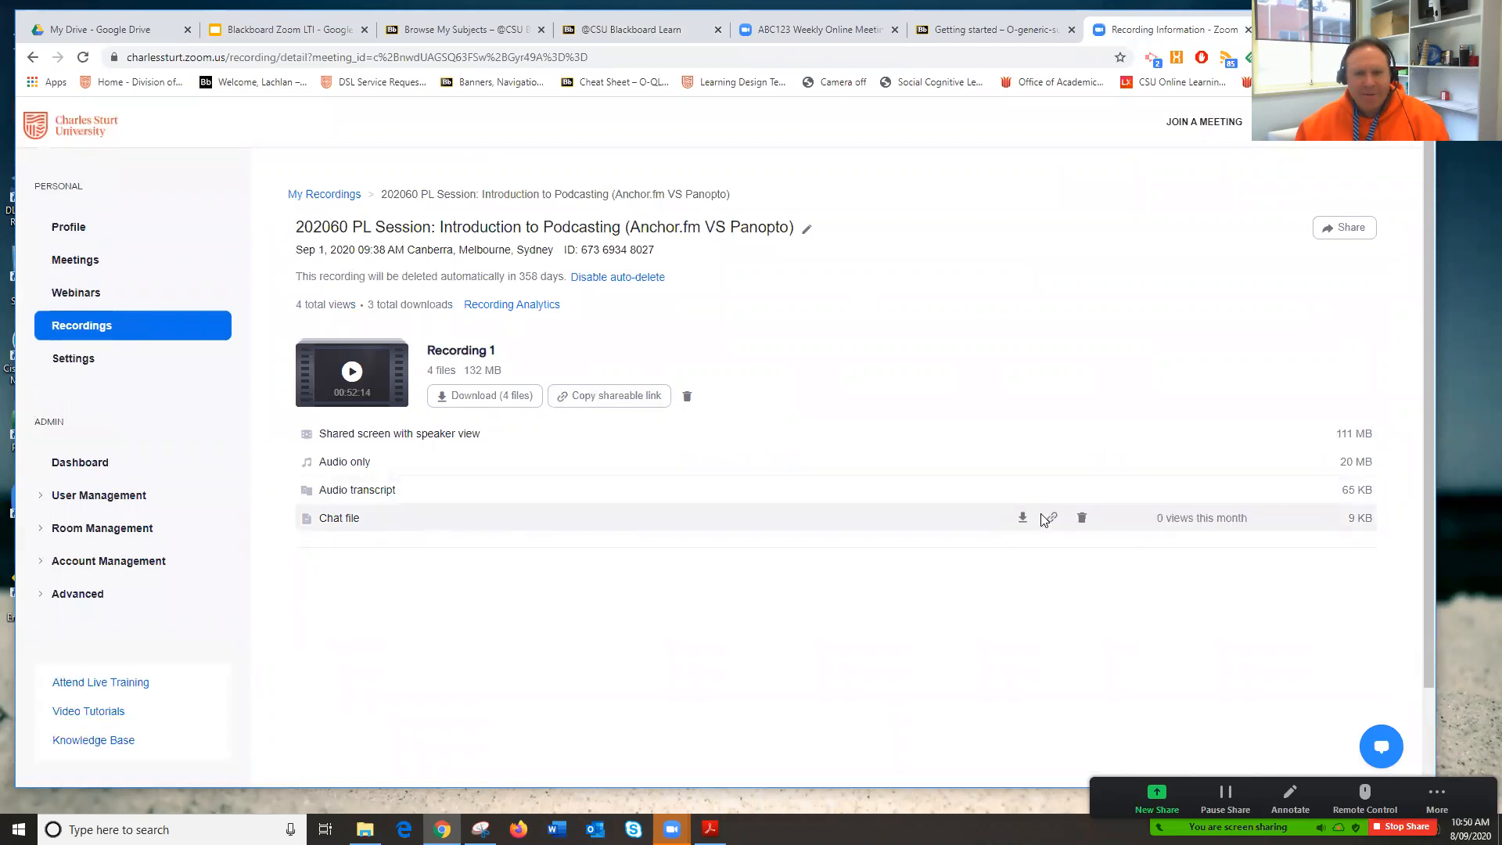
scroll(912, 577, "down", 2)
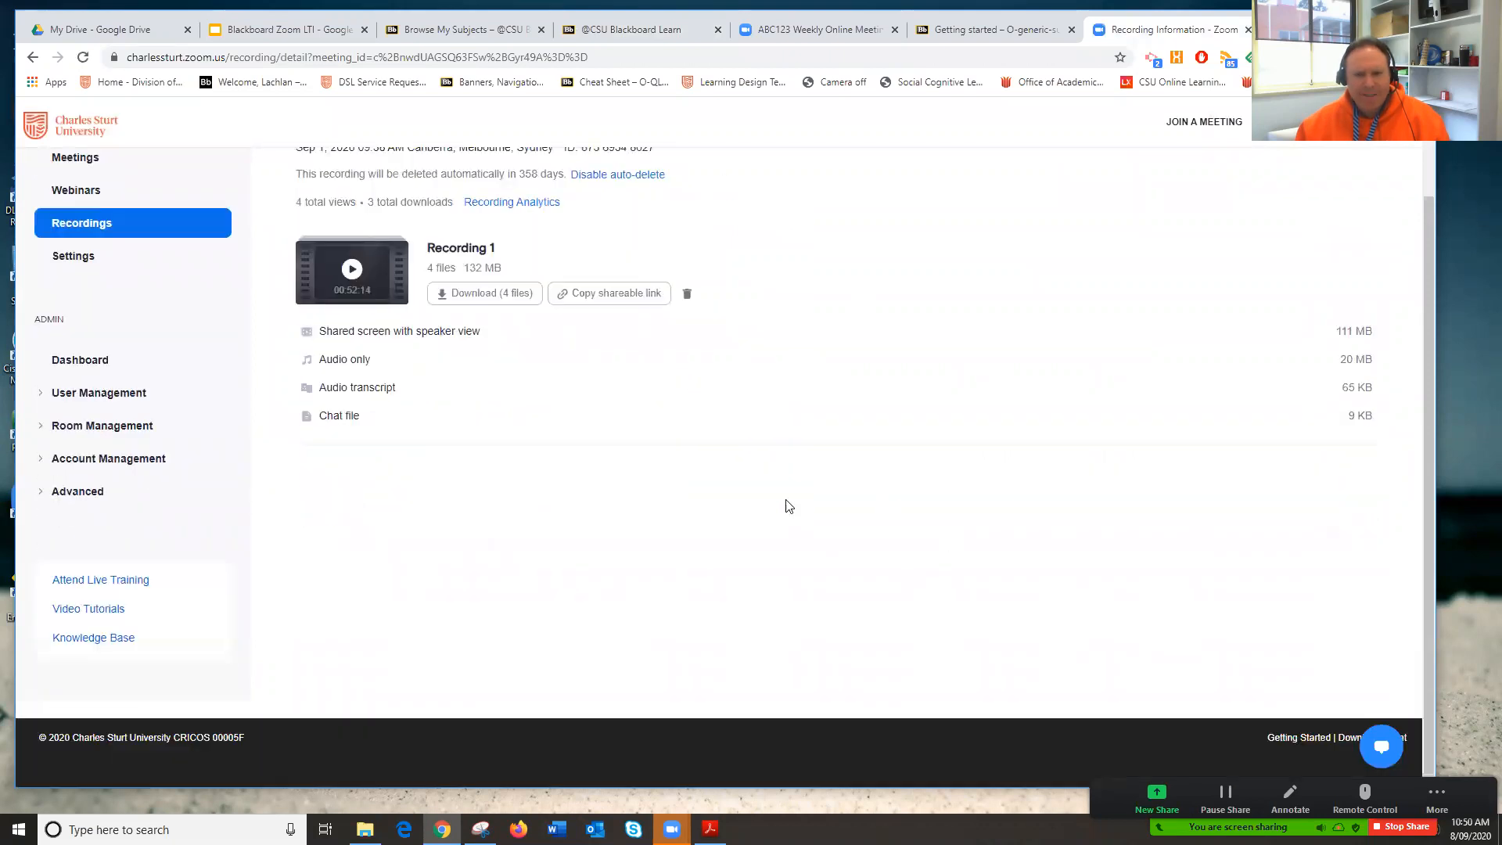
scroll(787, 504, "up", 2)
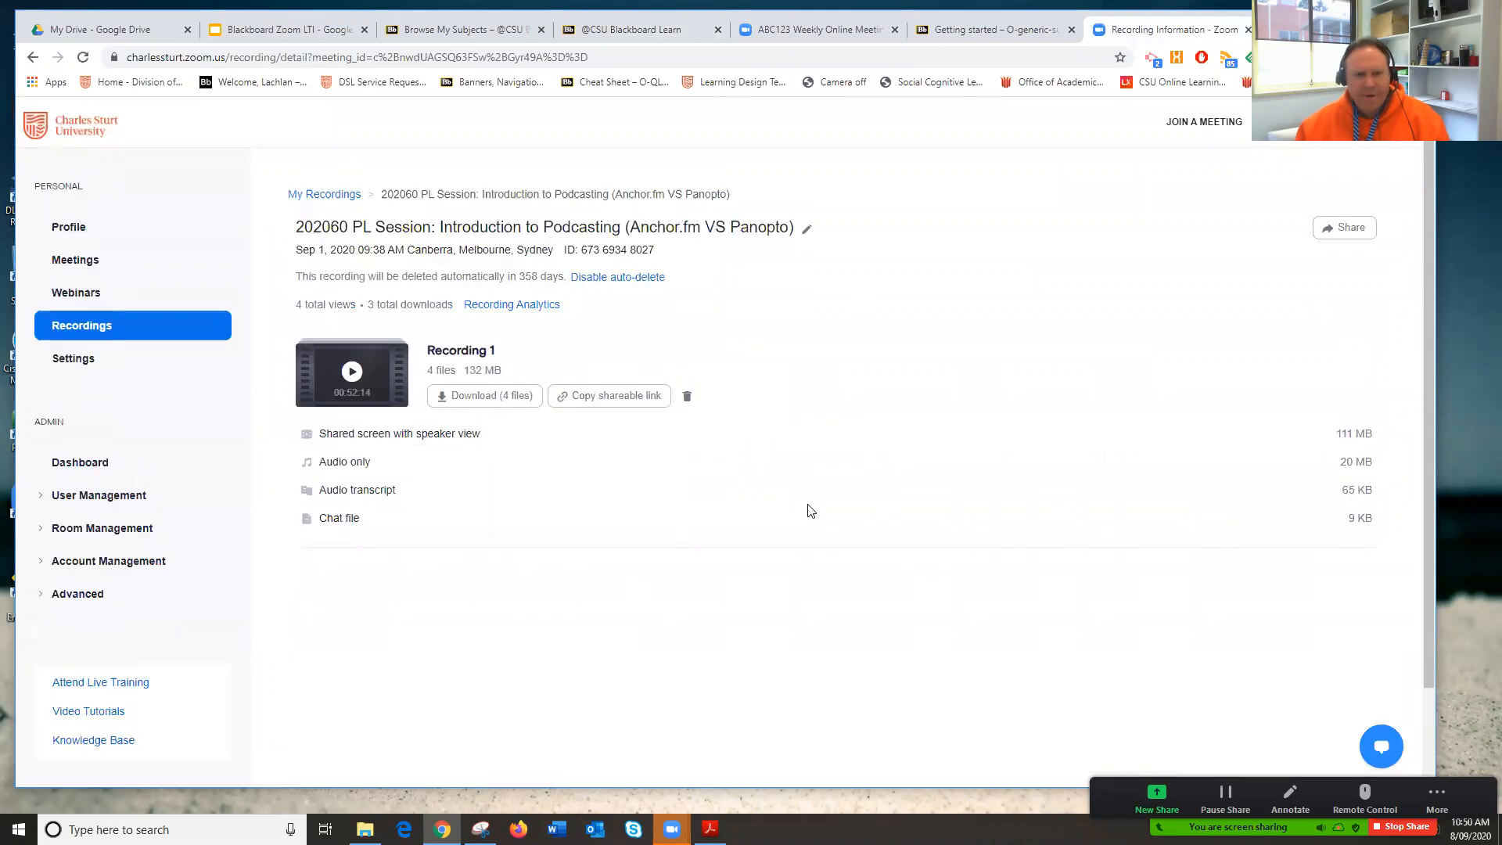
Examine the Introduction to Podcasting recording's analytics, and switch to the ABC123 Weekly Online Meeting *sample* recording player
left_click(486, 307)
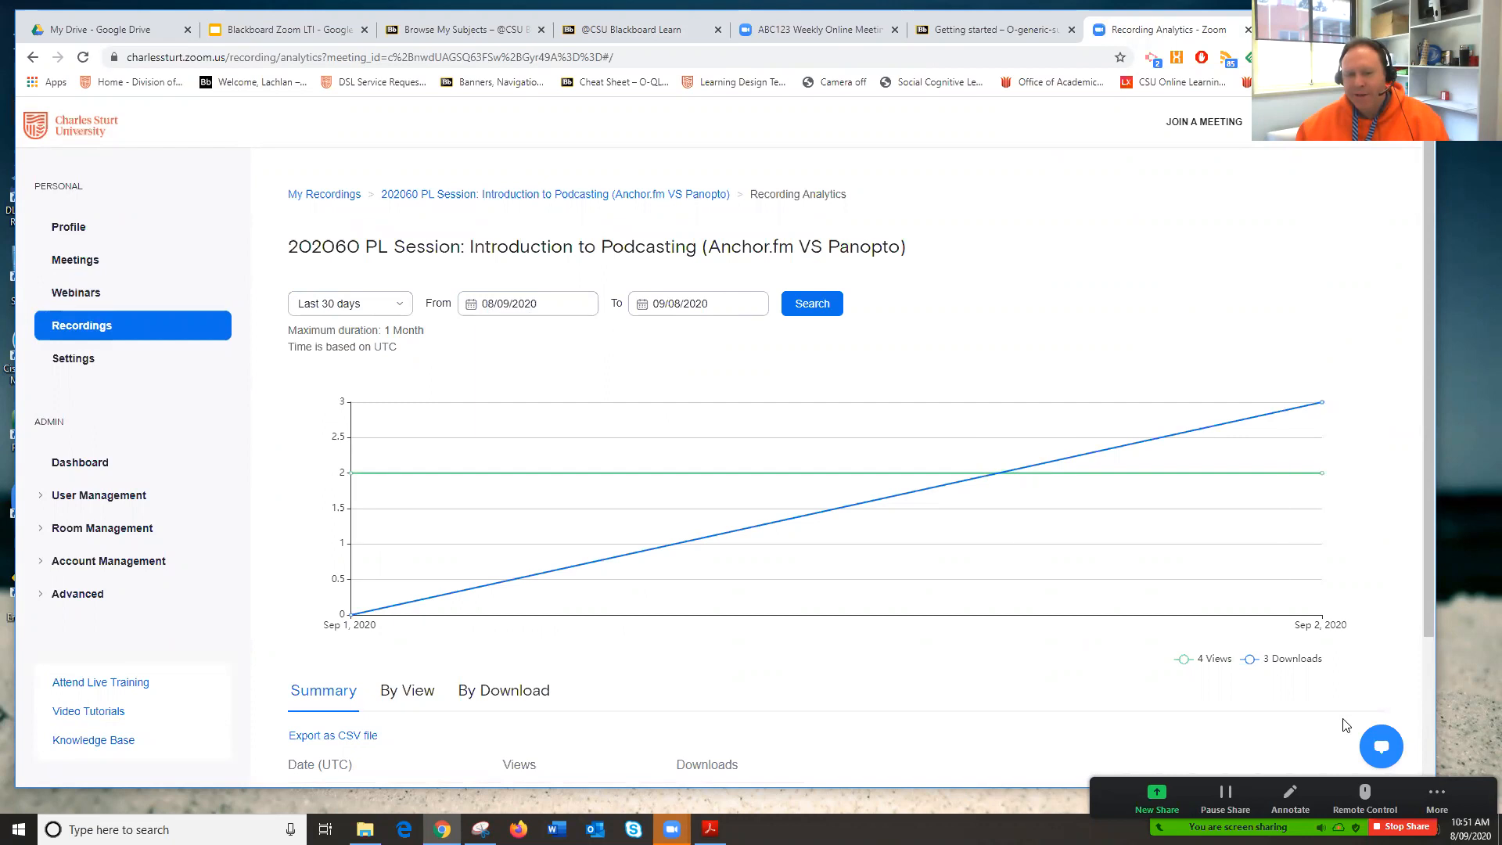
left_click_drag(1428, 358, 1429, 364)
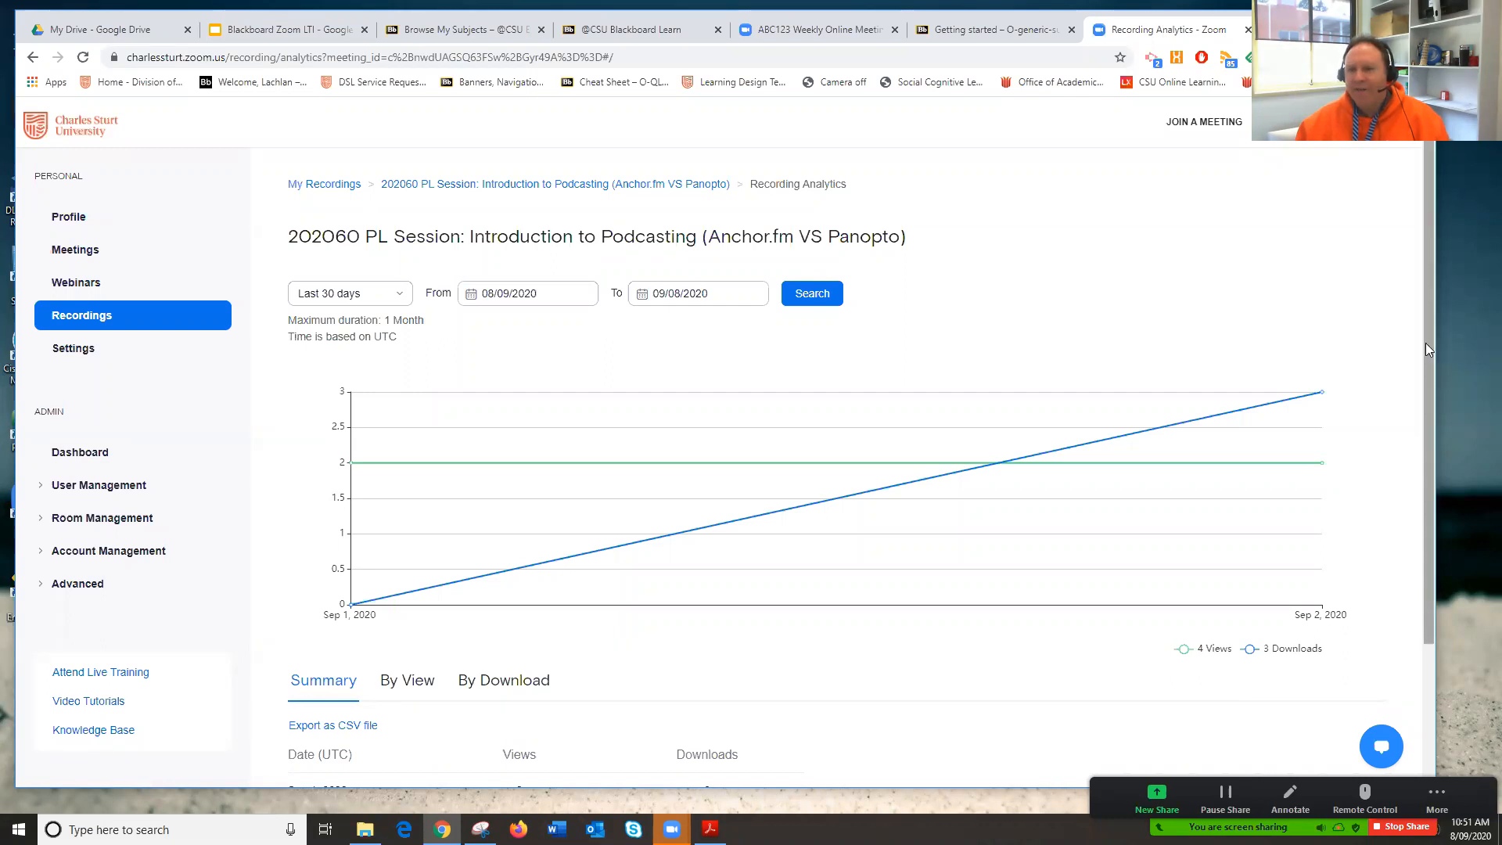
left_click_drag(1429, 342, 1440, 286)
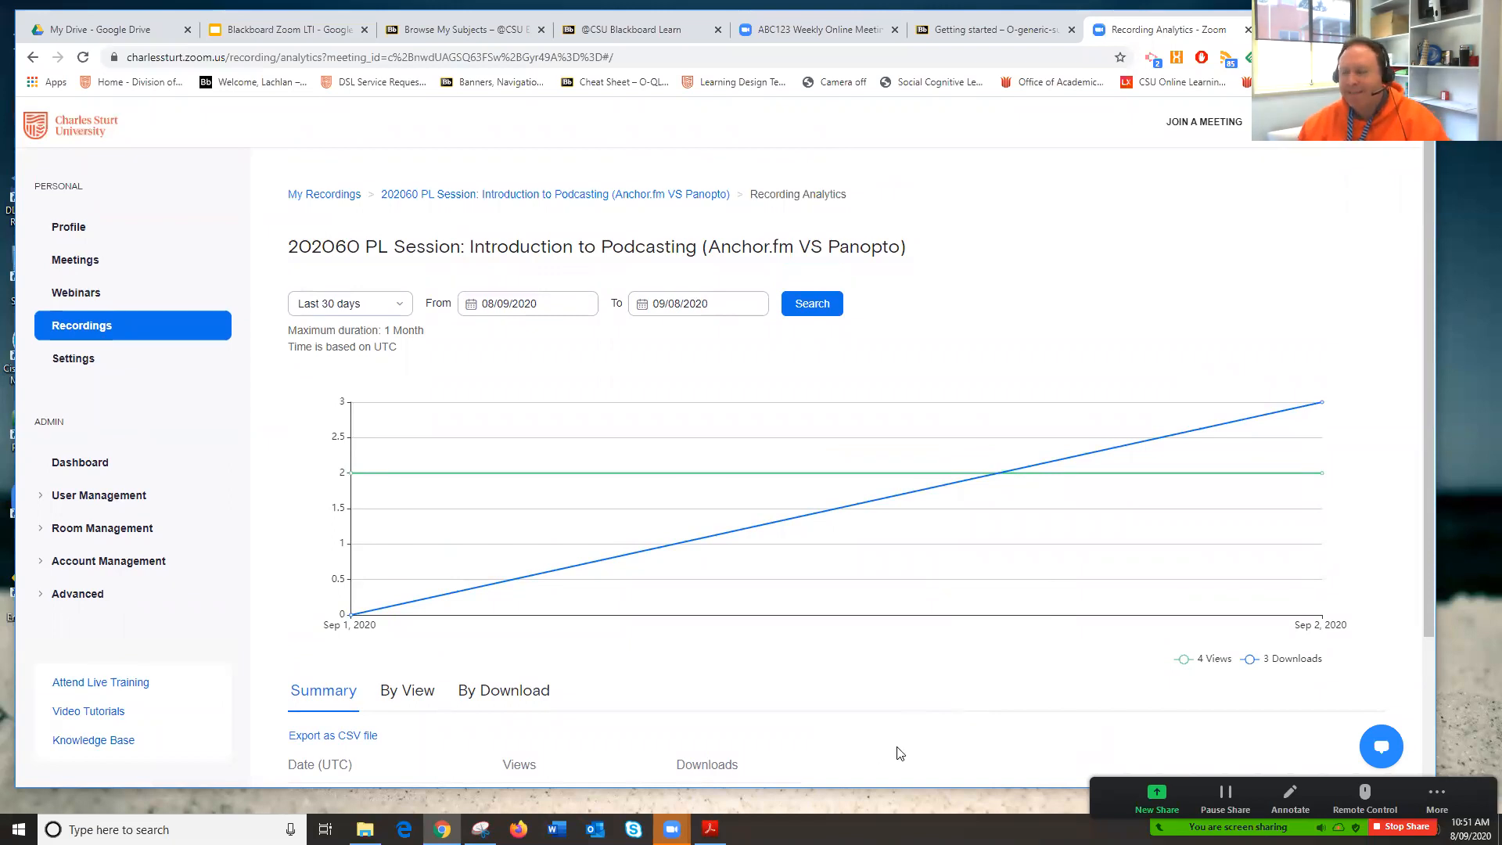
left_click(812, 32)
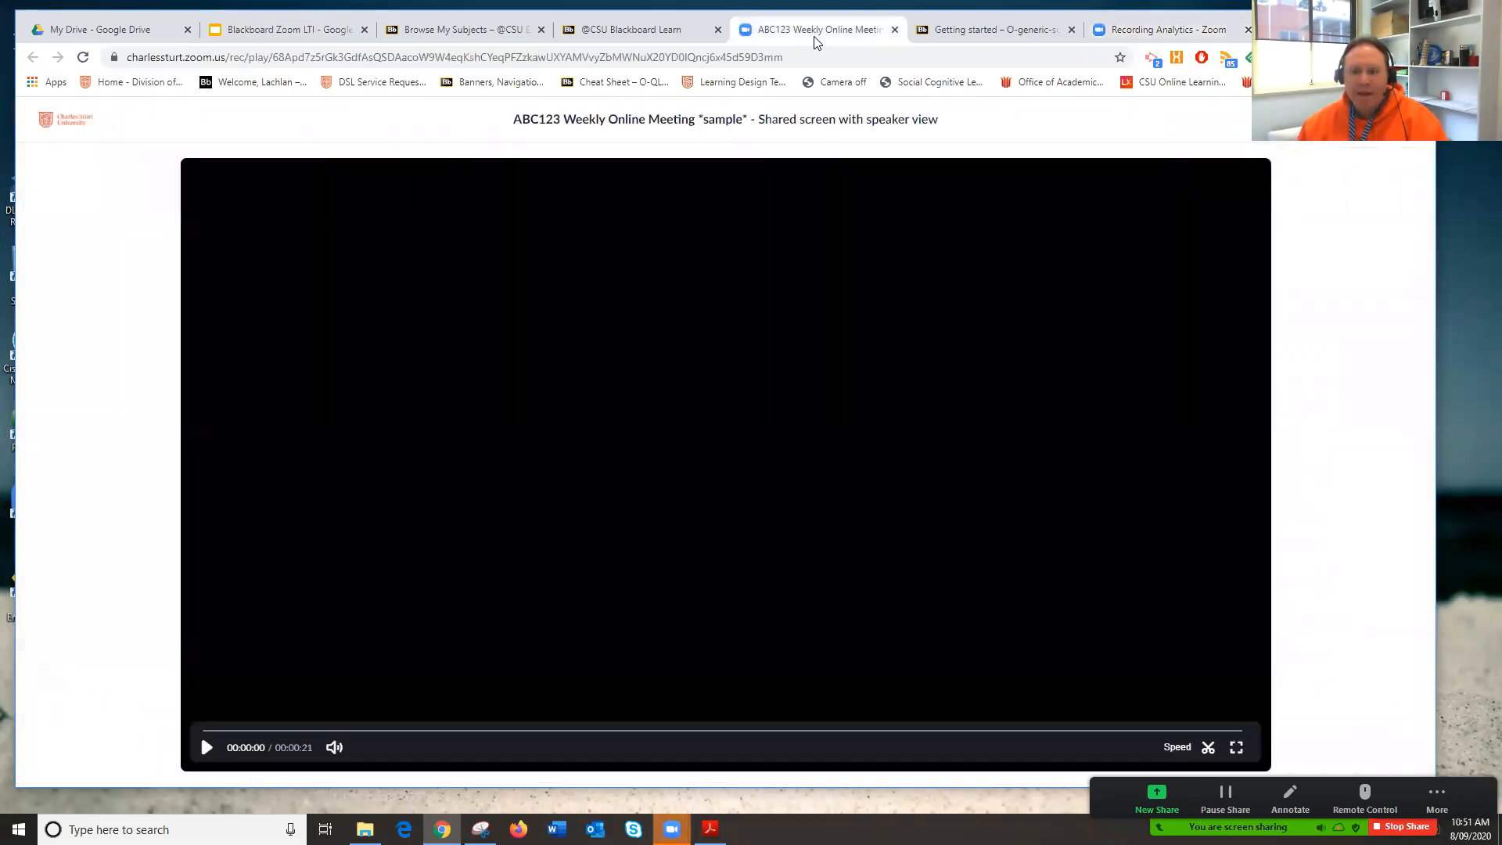